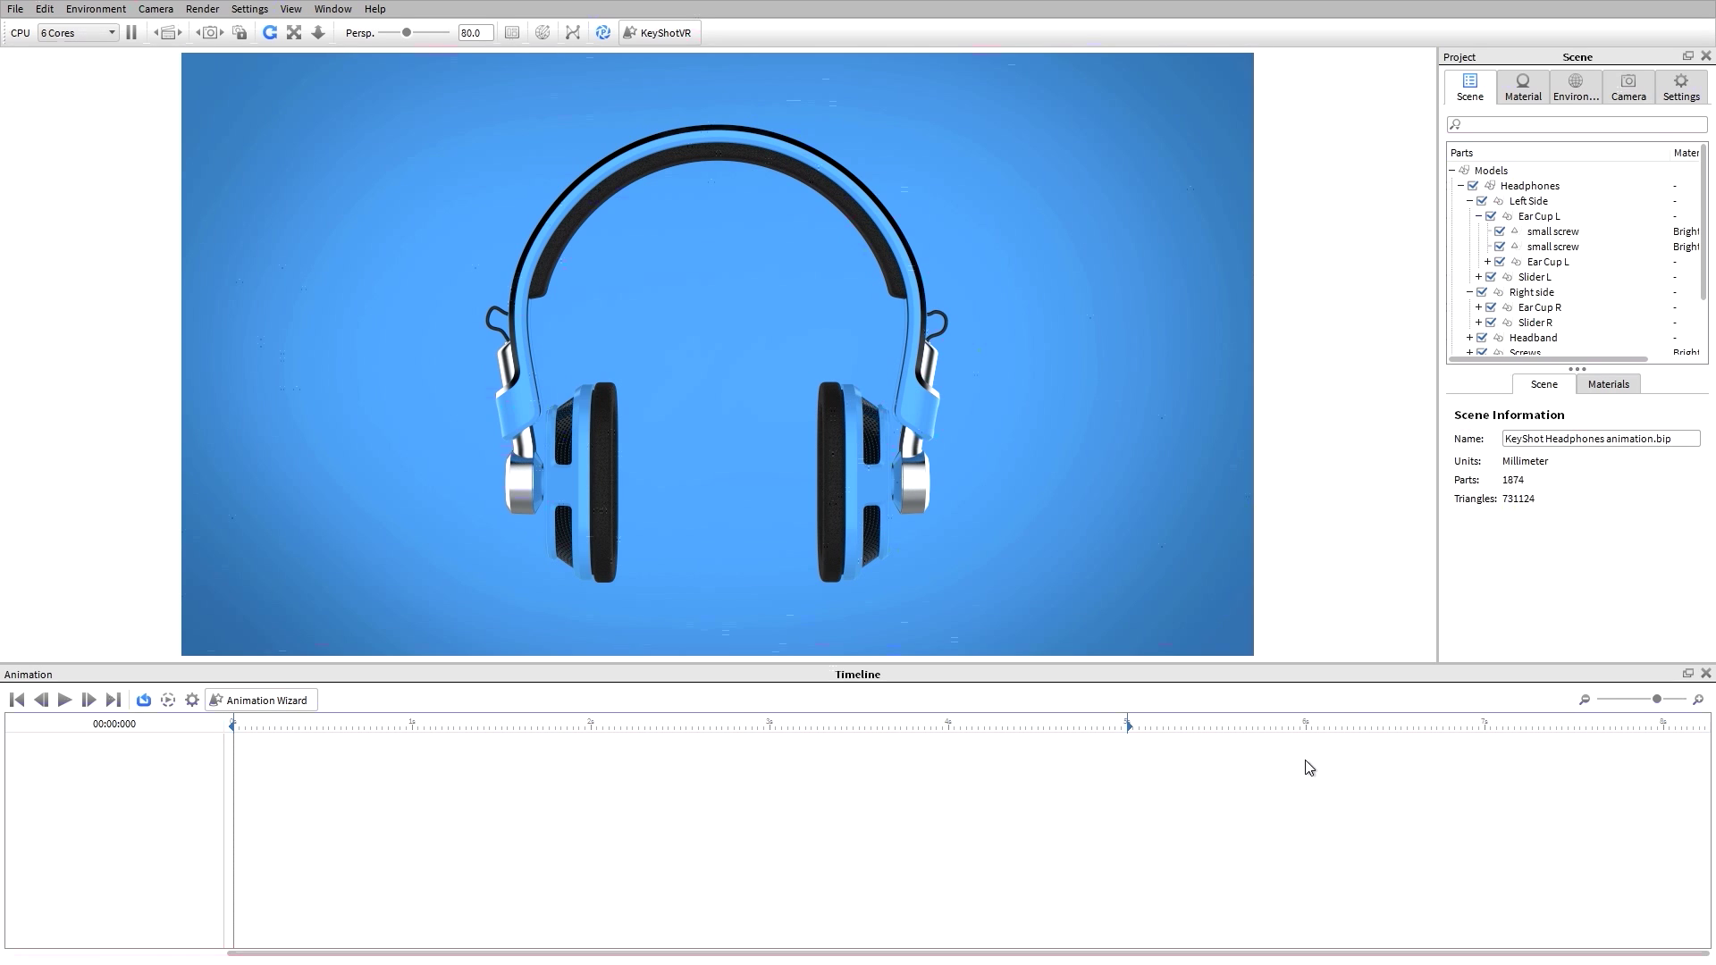
- Add a Turntable animation to the Headphones model, keeping the default rotation and time settings
click(267, 701)
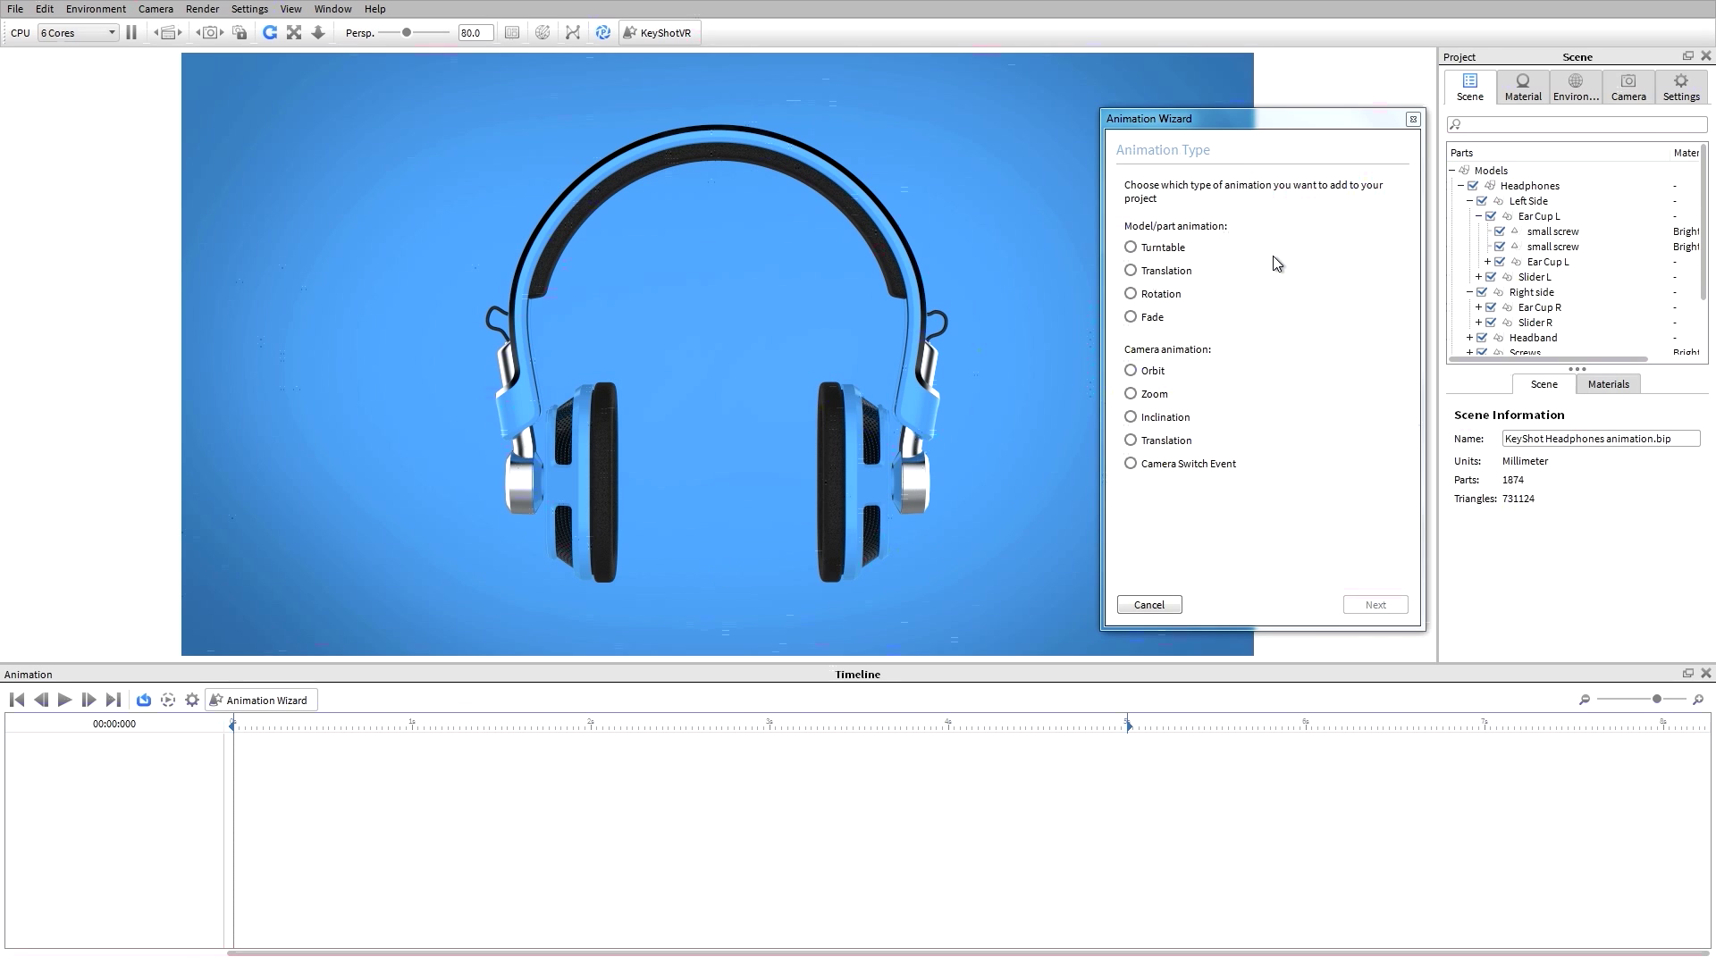
click(1176, 253)
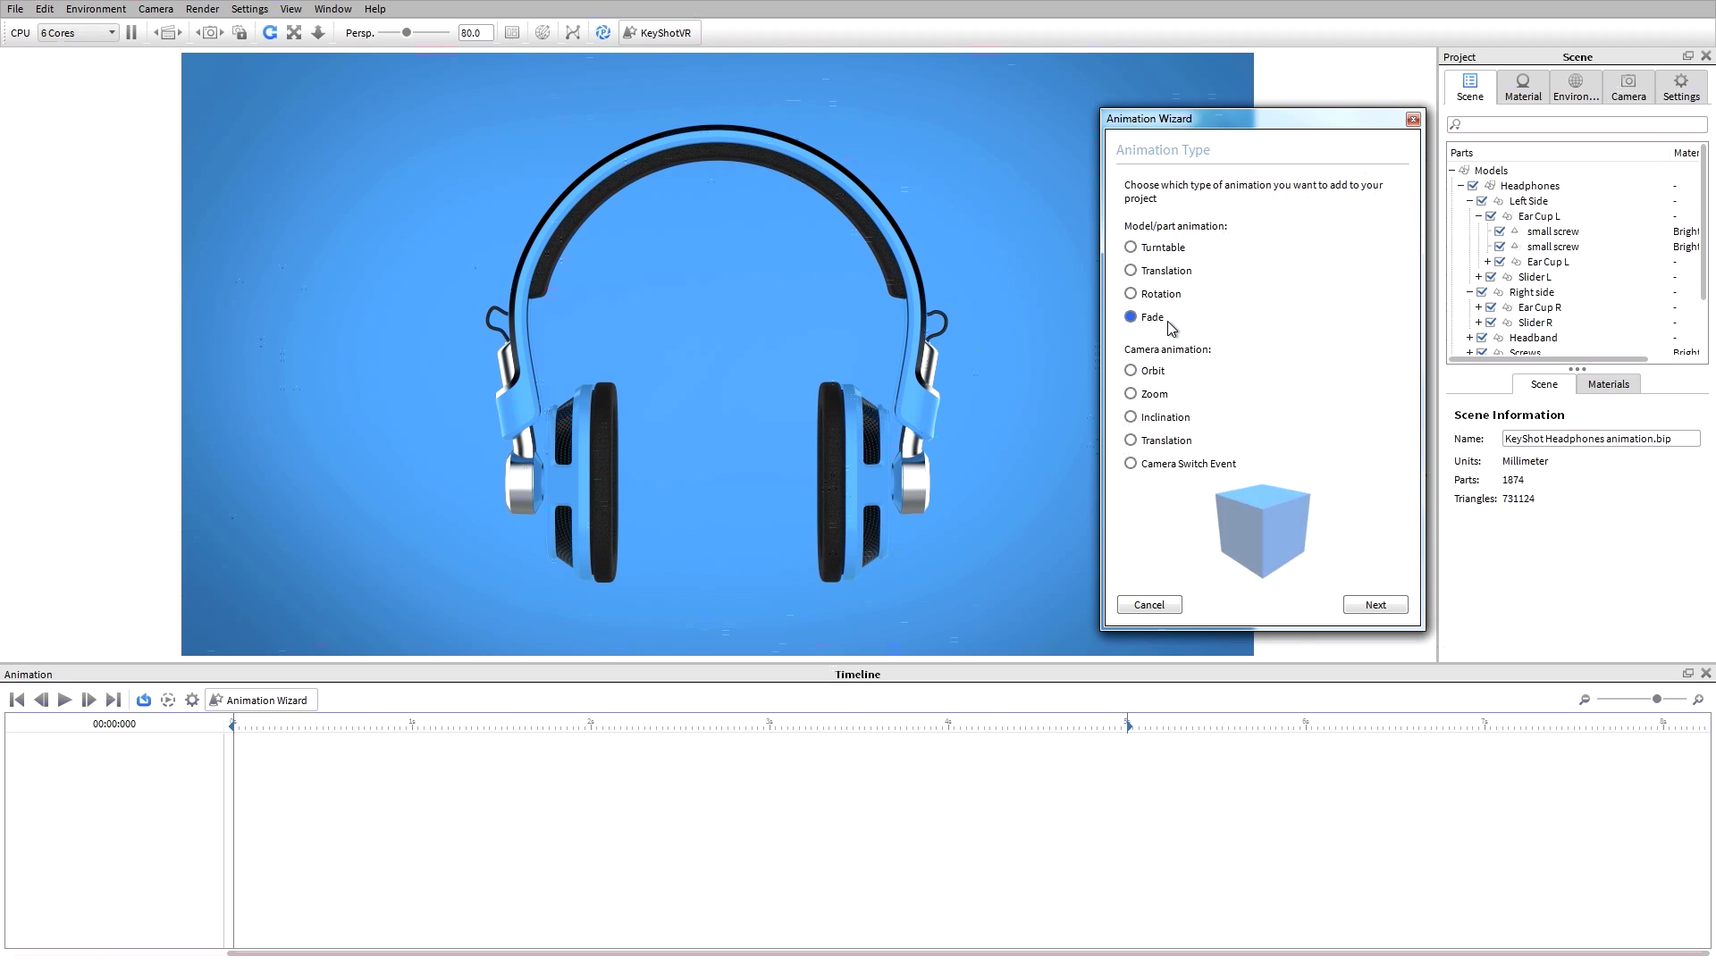
click(1173, 255)
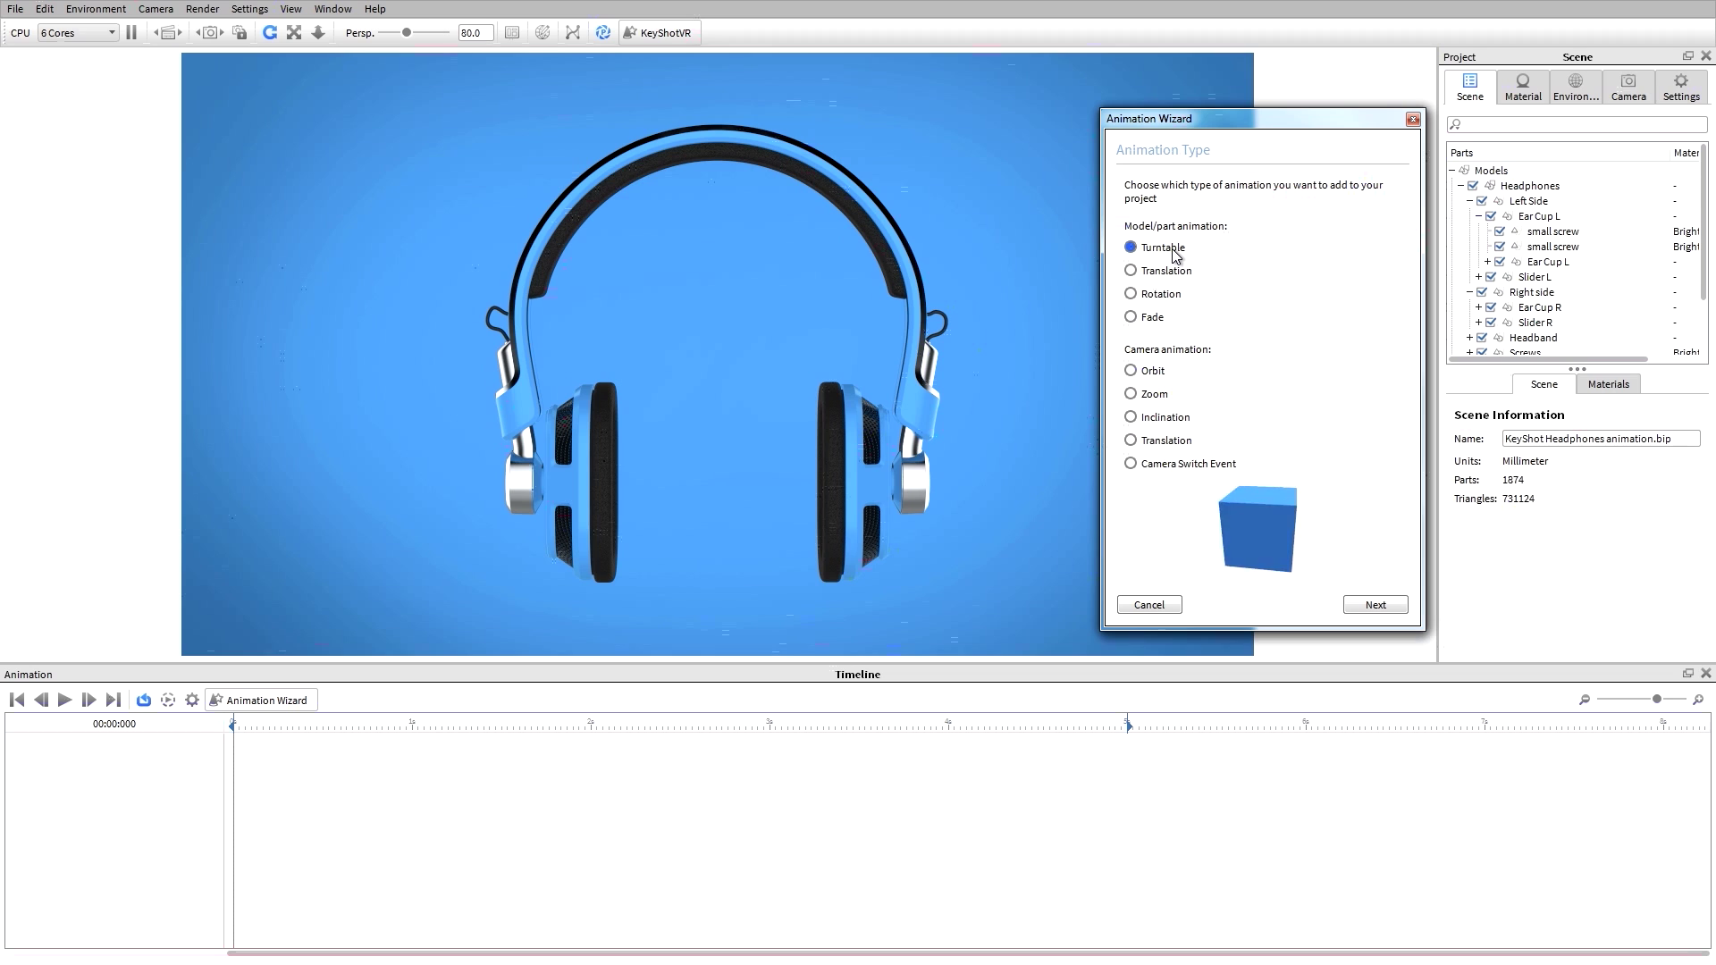
click(1385, 606)
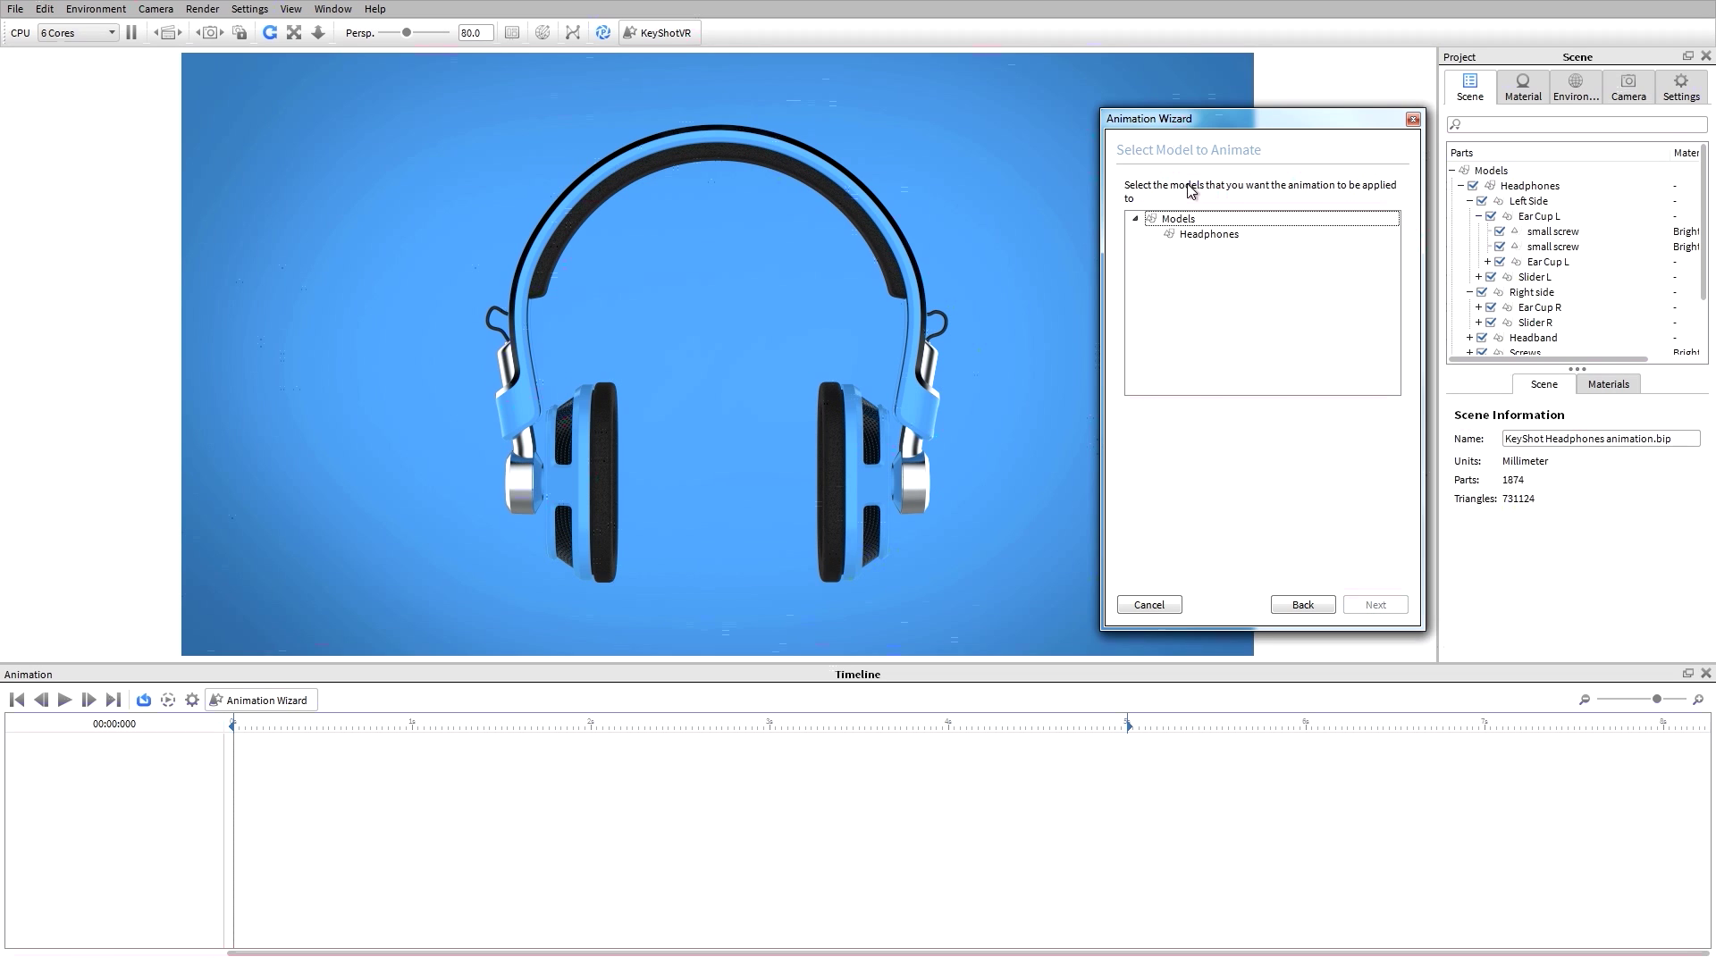
click(1203, 235)
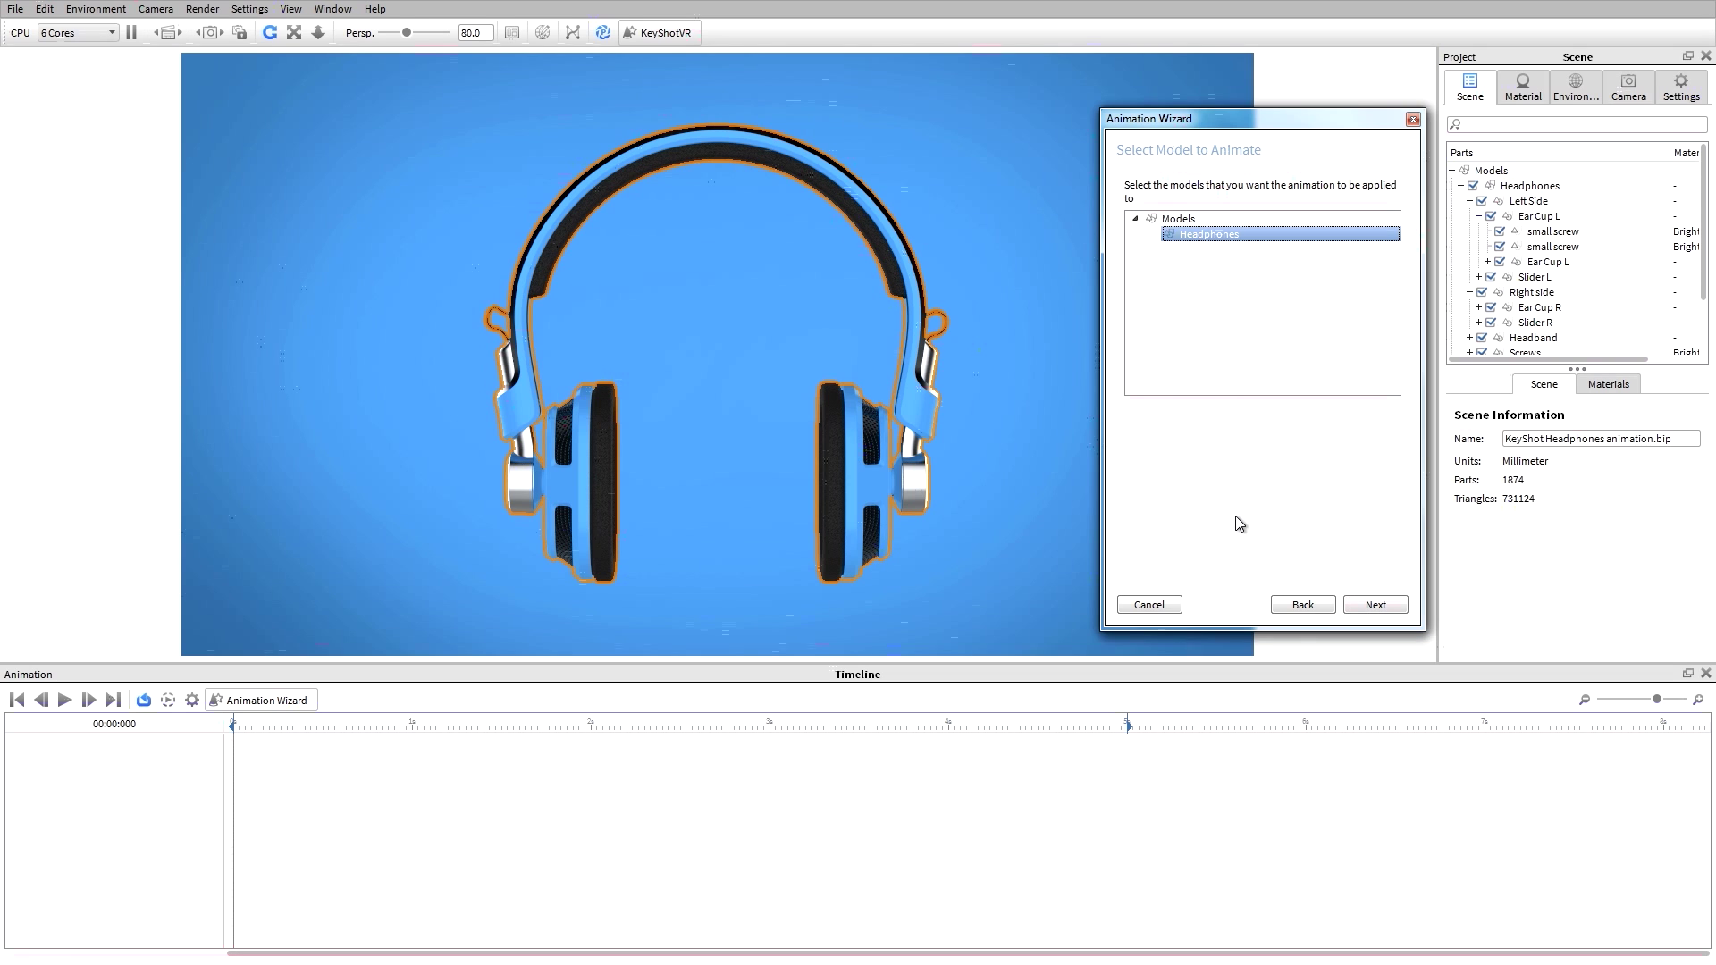
click(1376, 606)
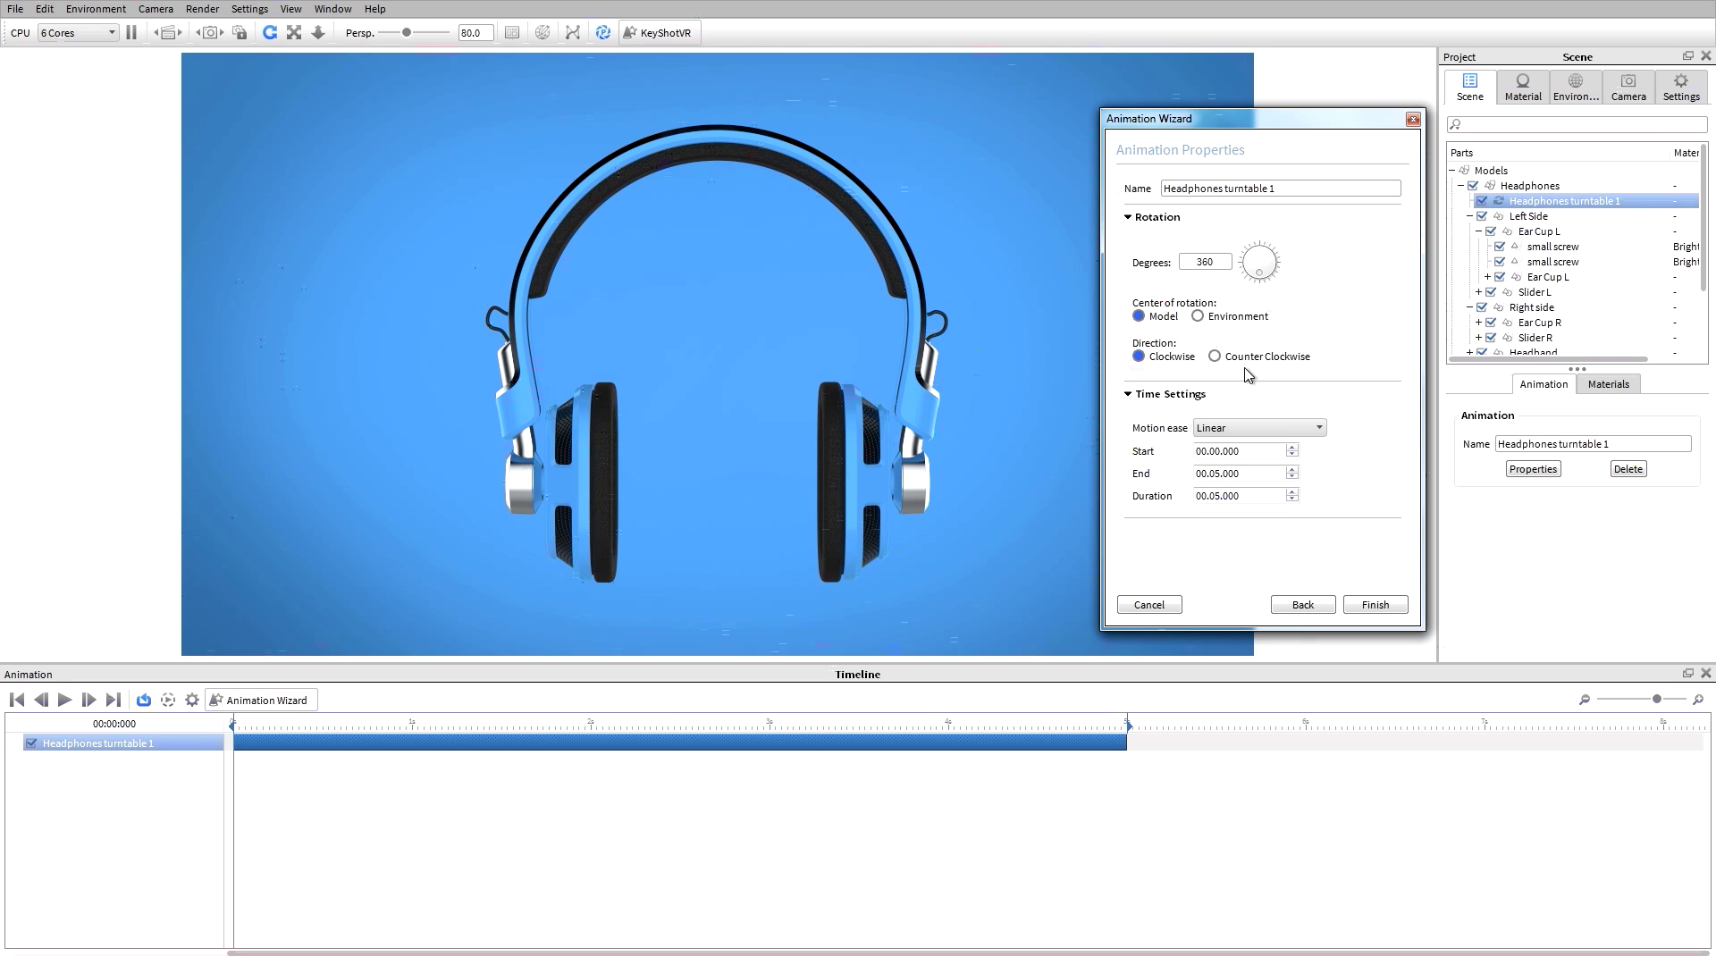
click(1375, 605)
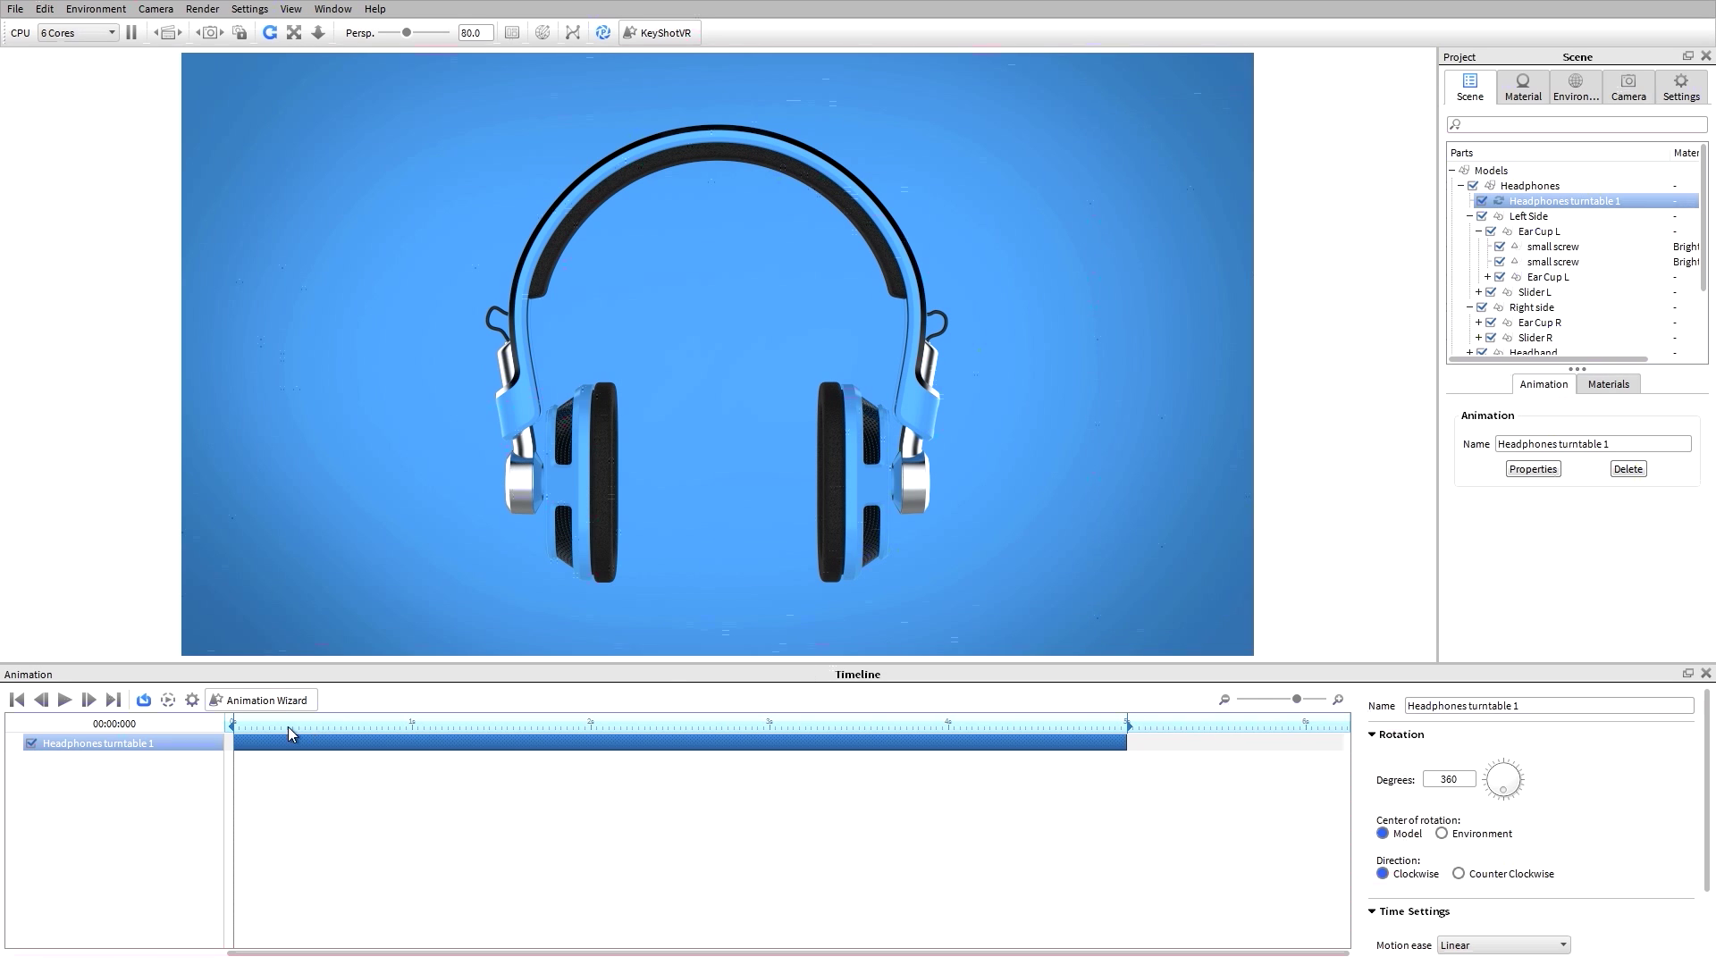
- Play the turntable animation, try the Counter Clockwise direction and restore Clockwise
drag(270, 724, 231, 726)
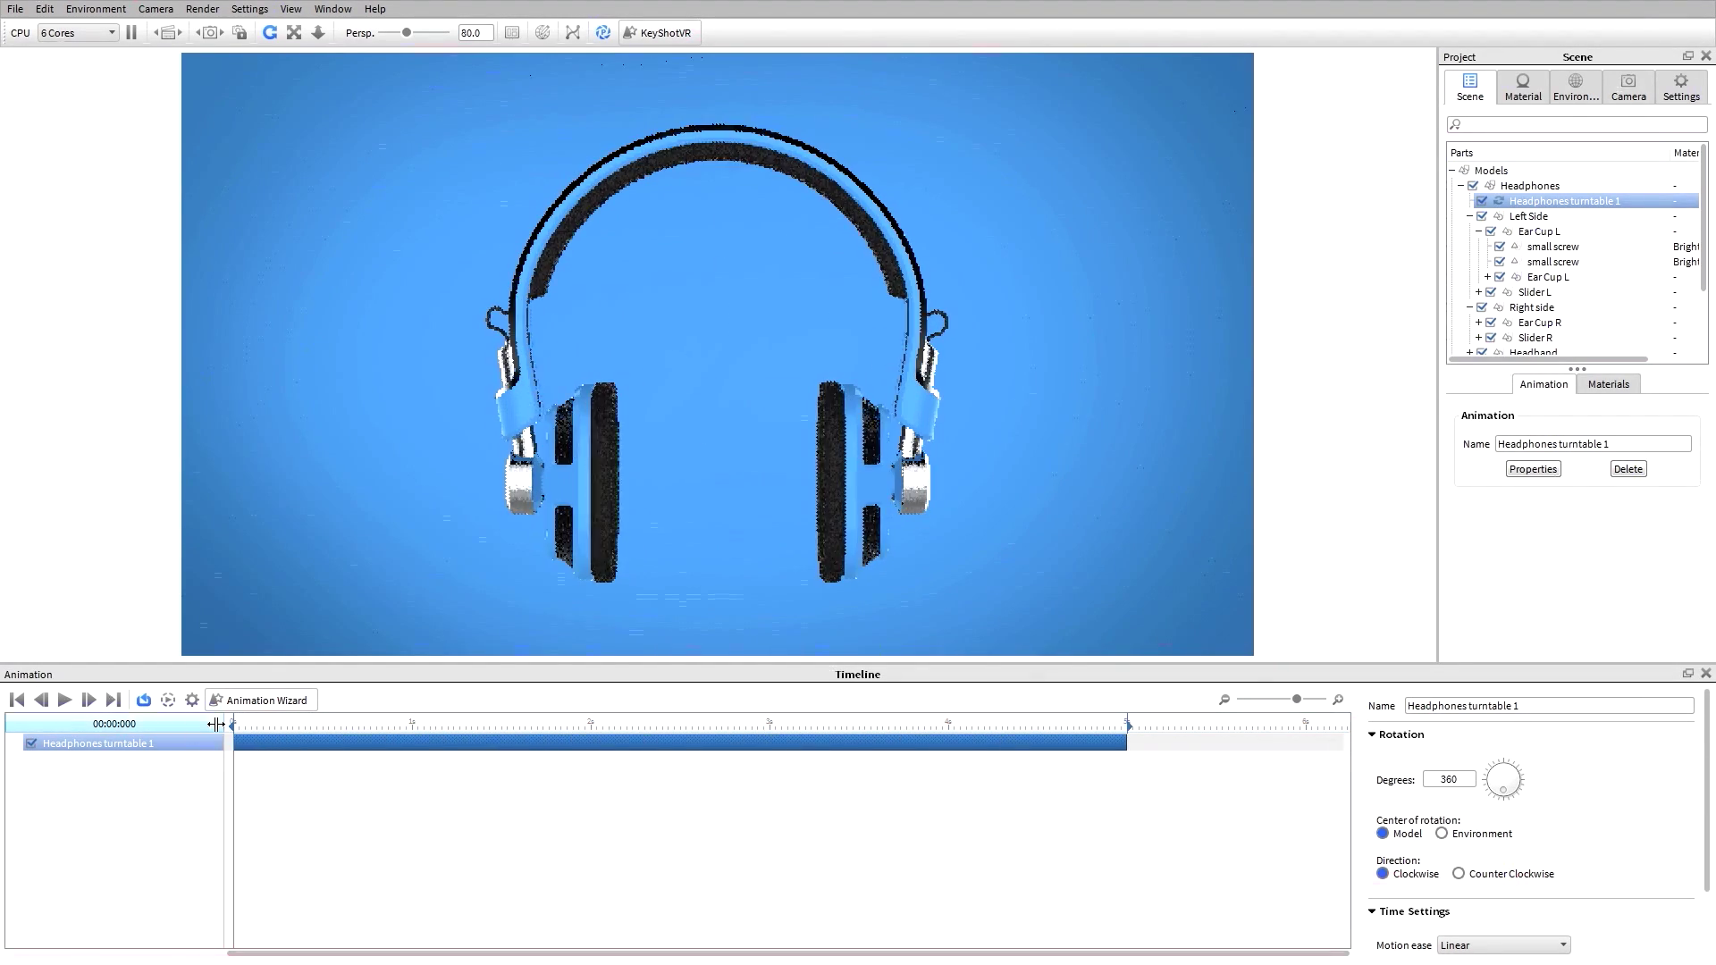
click(65, 707)
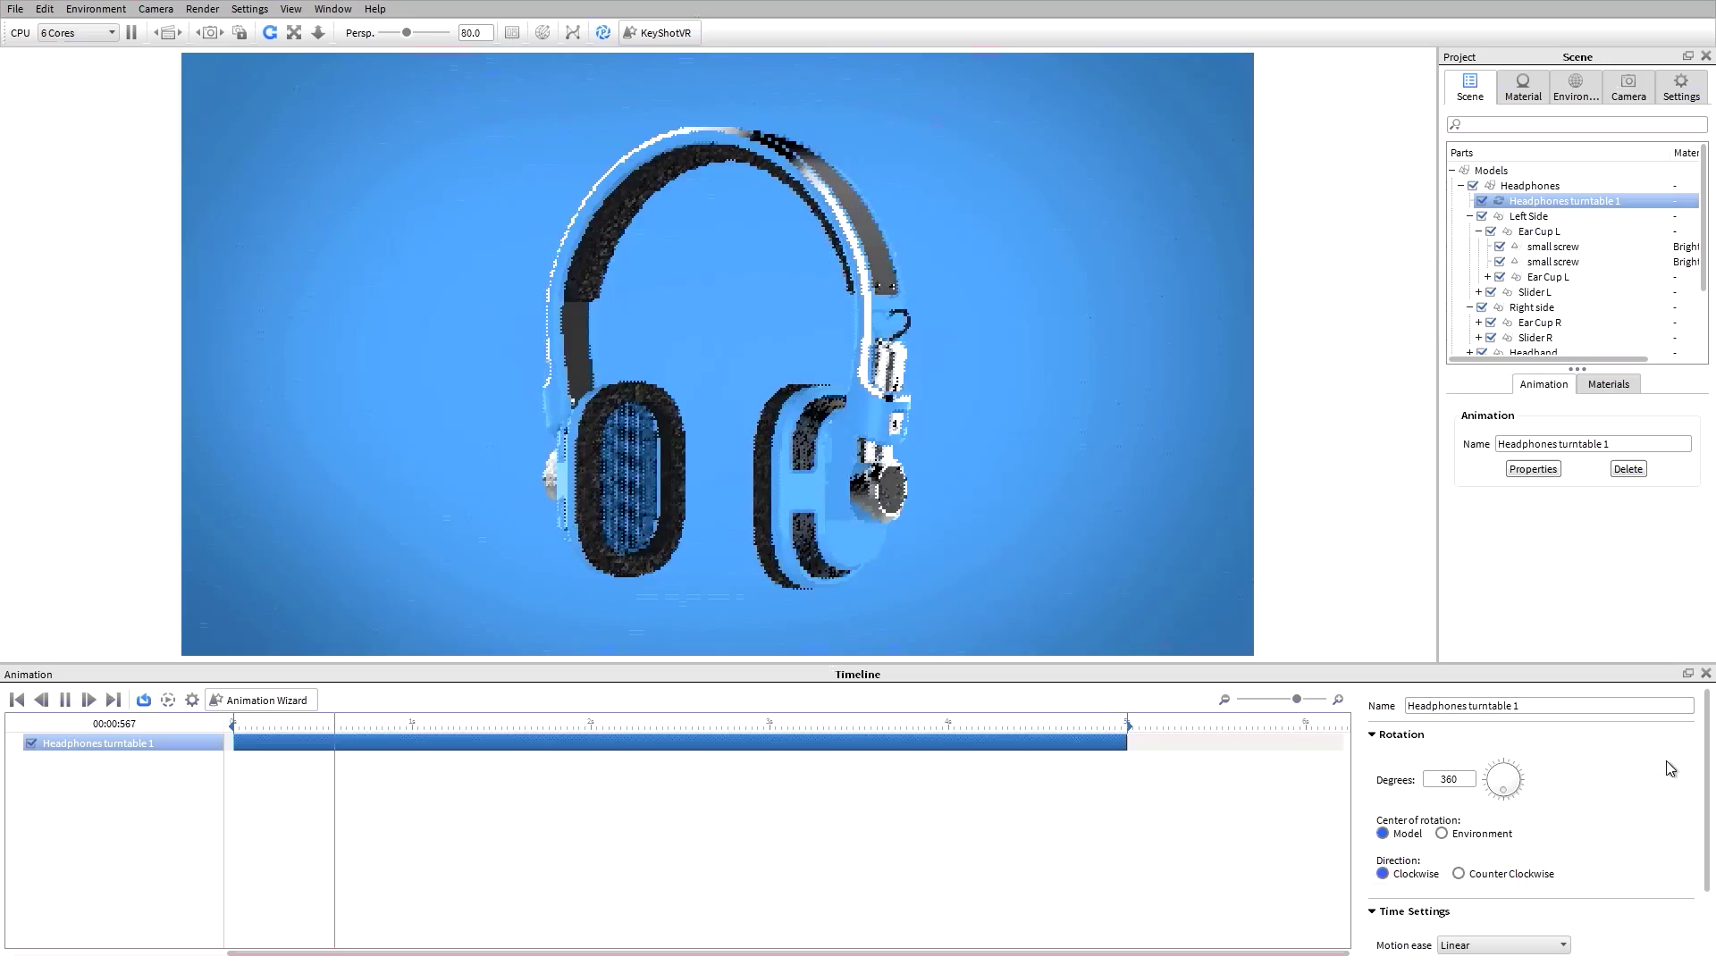
click(1484, 875)
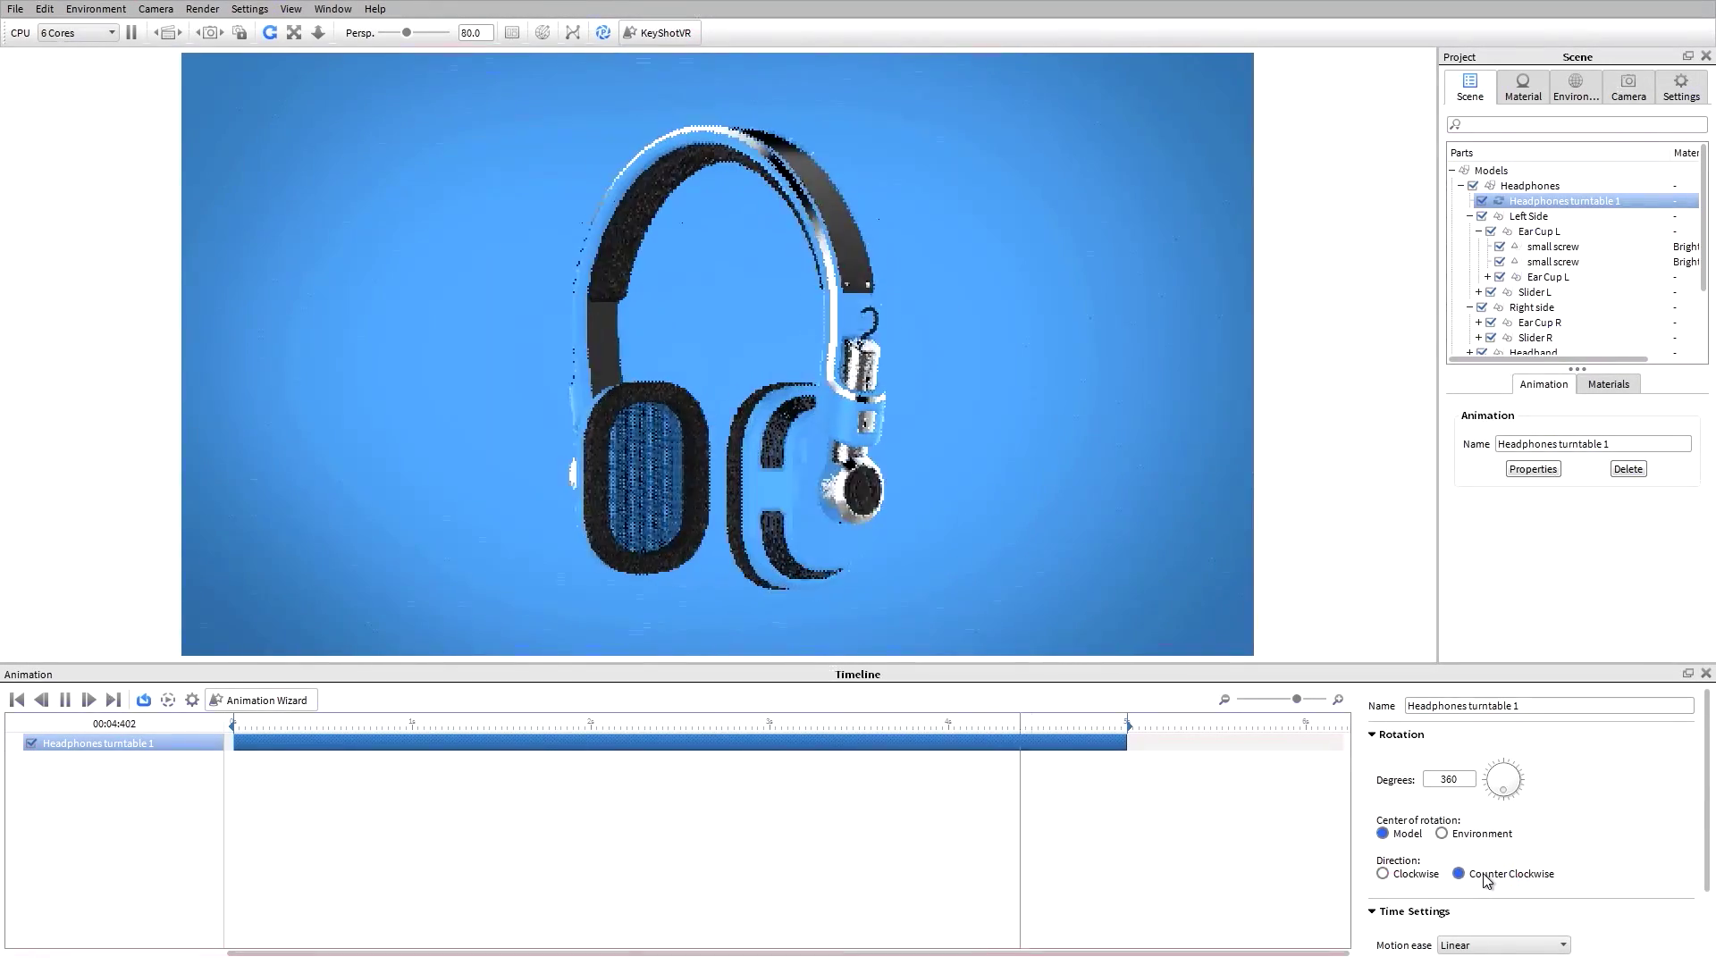
click(1404, 879)
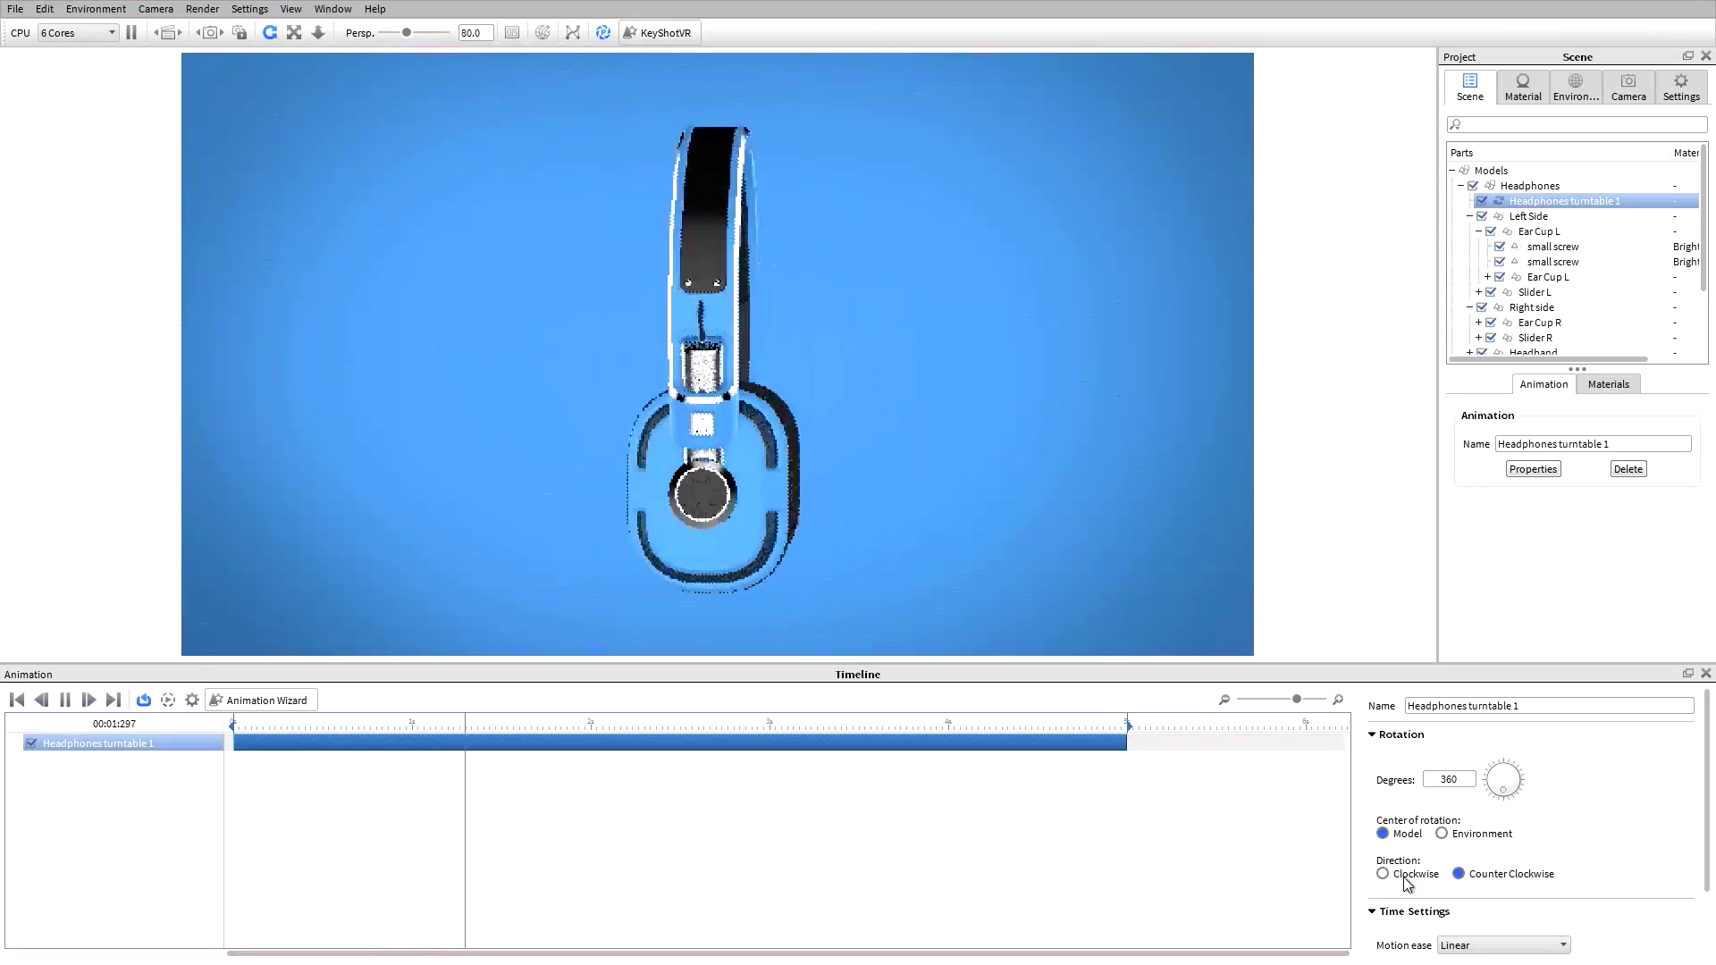
- Set the turntable's motion ease to Ease In/Out and its duration to 5 seconds, and pause the playback
scroll(1618, 860, down, 2)
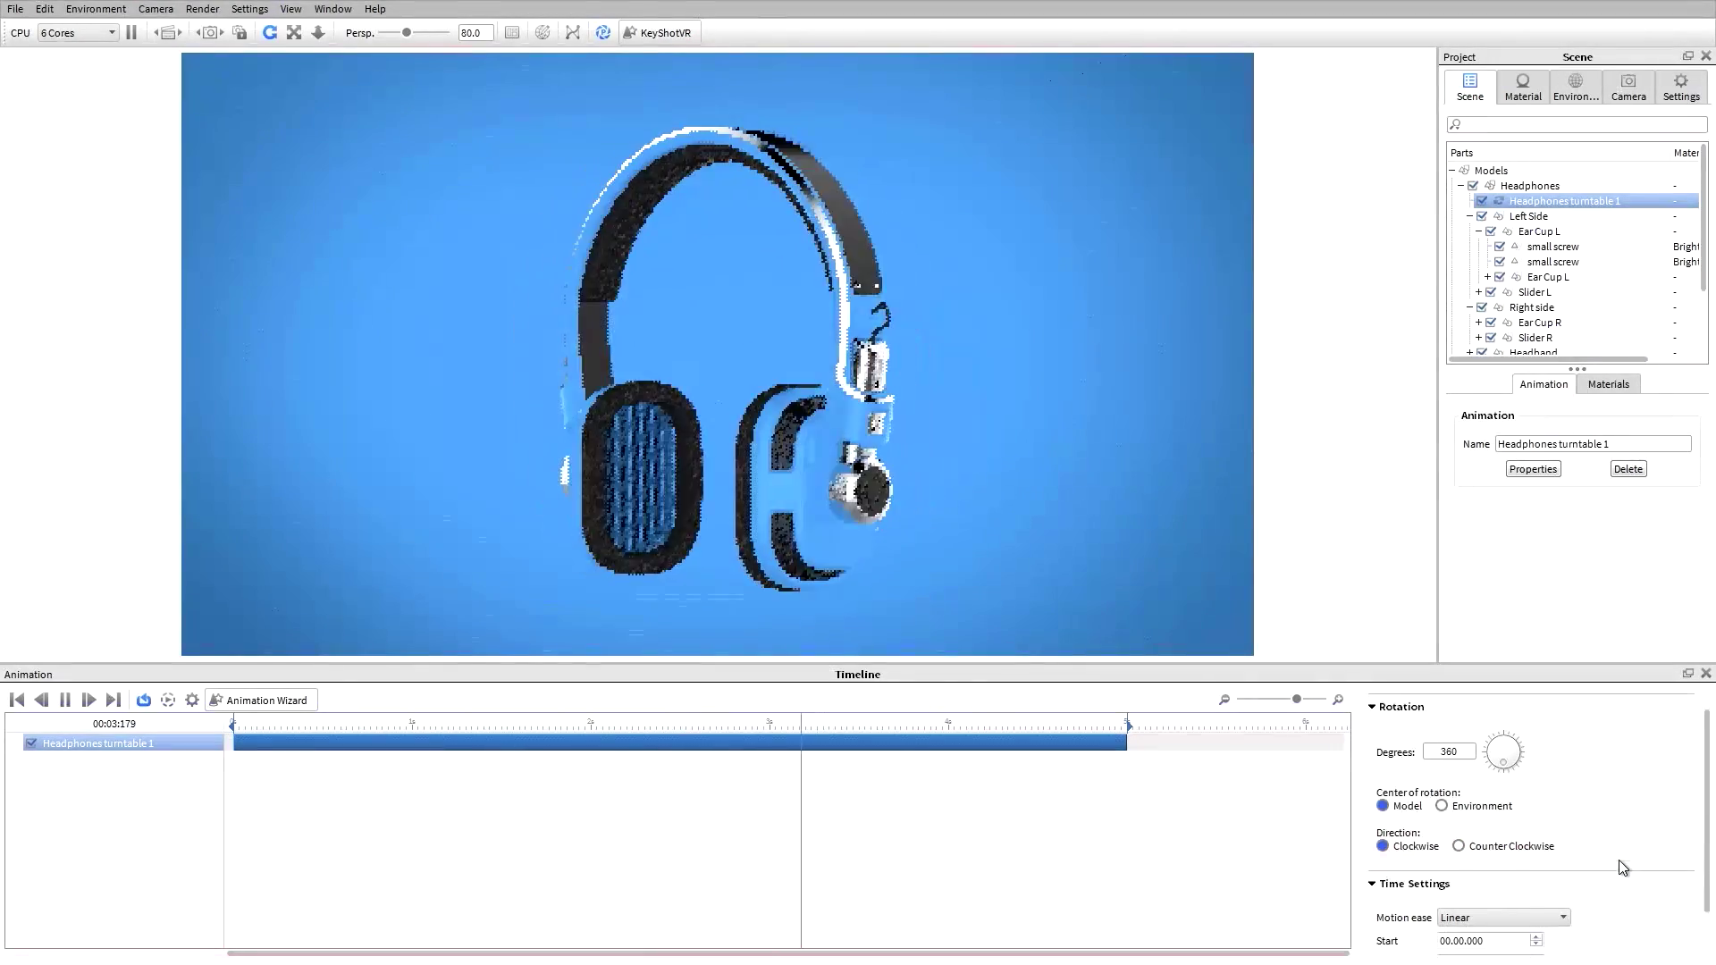
scroll(1622, 852, down, 2)
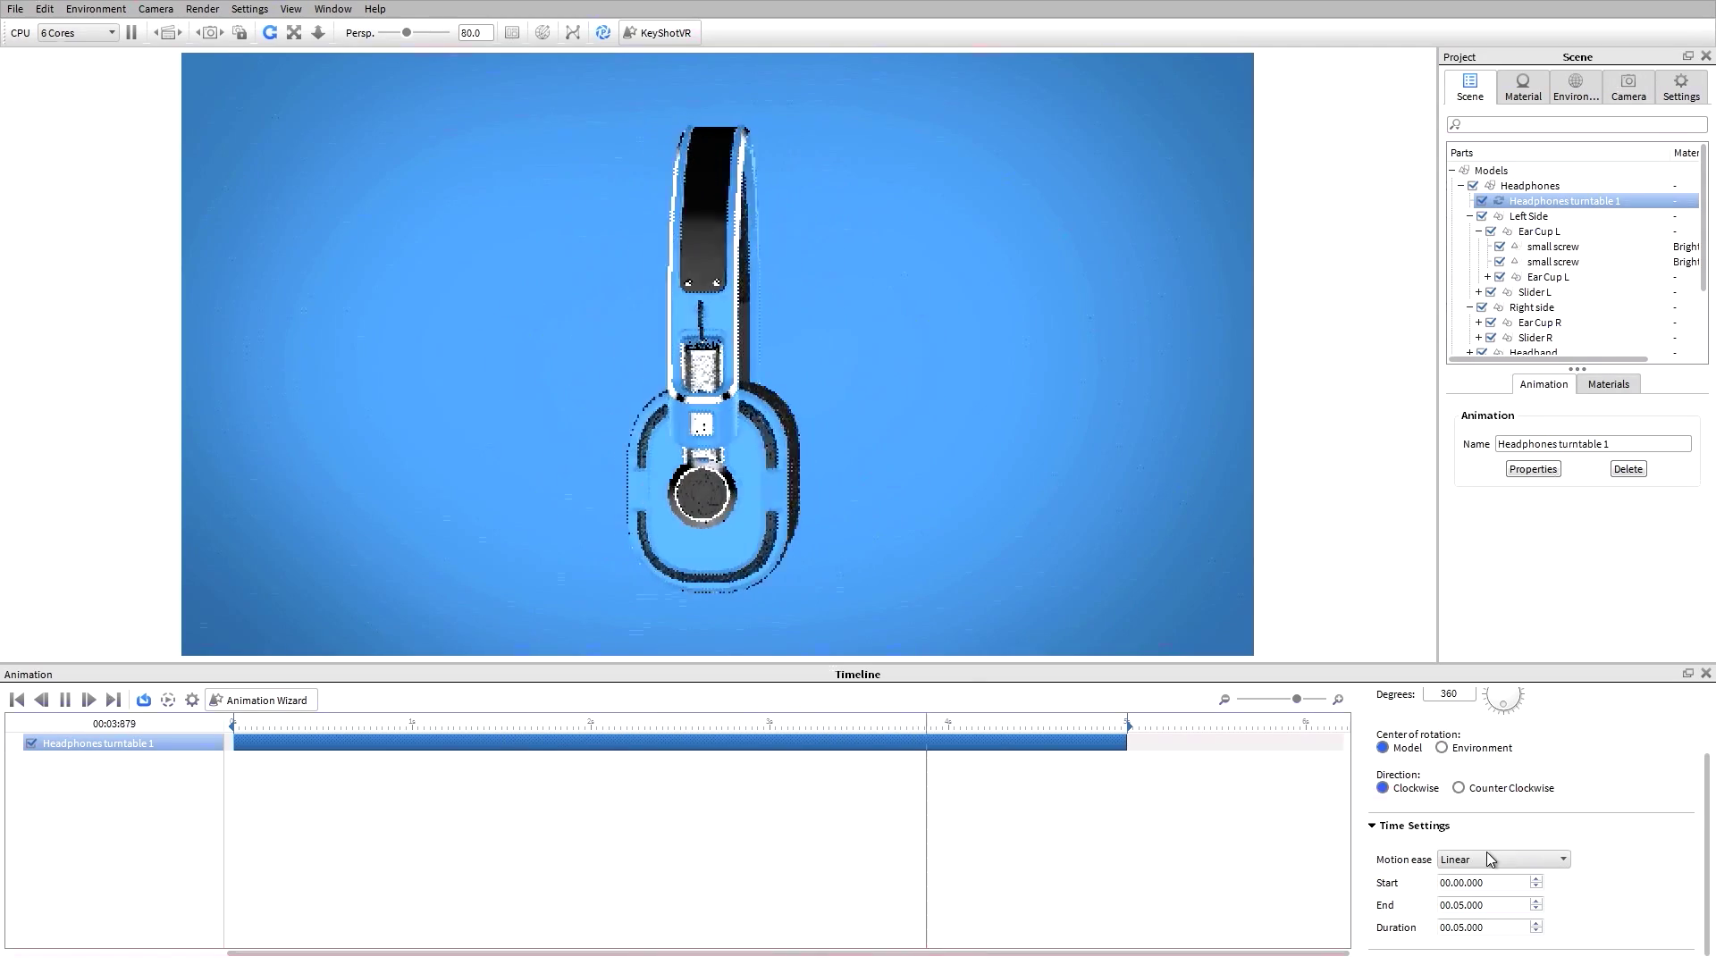
click(1543, 858)
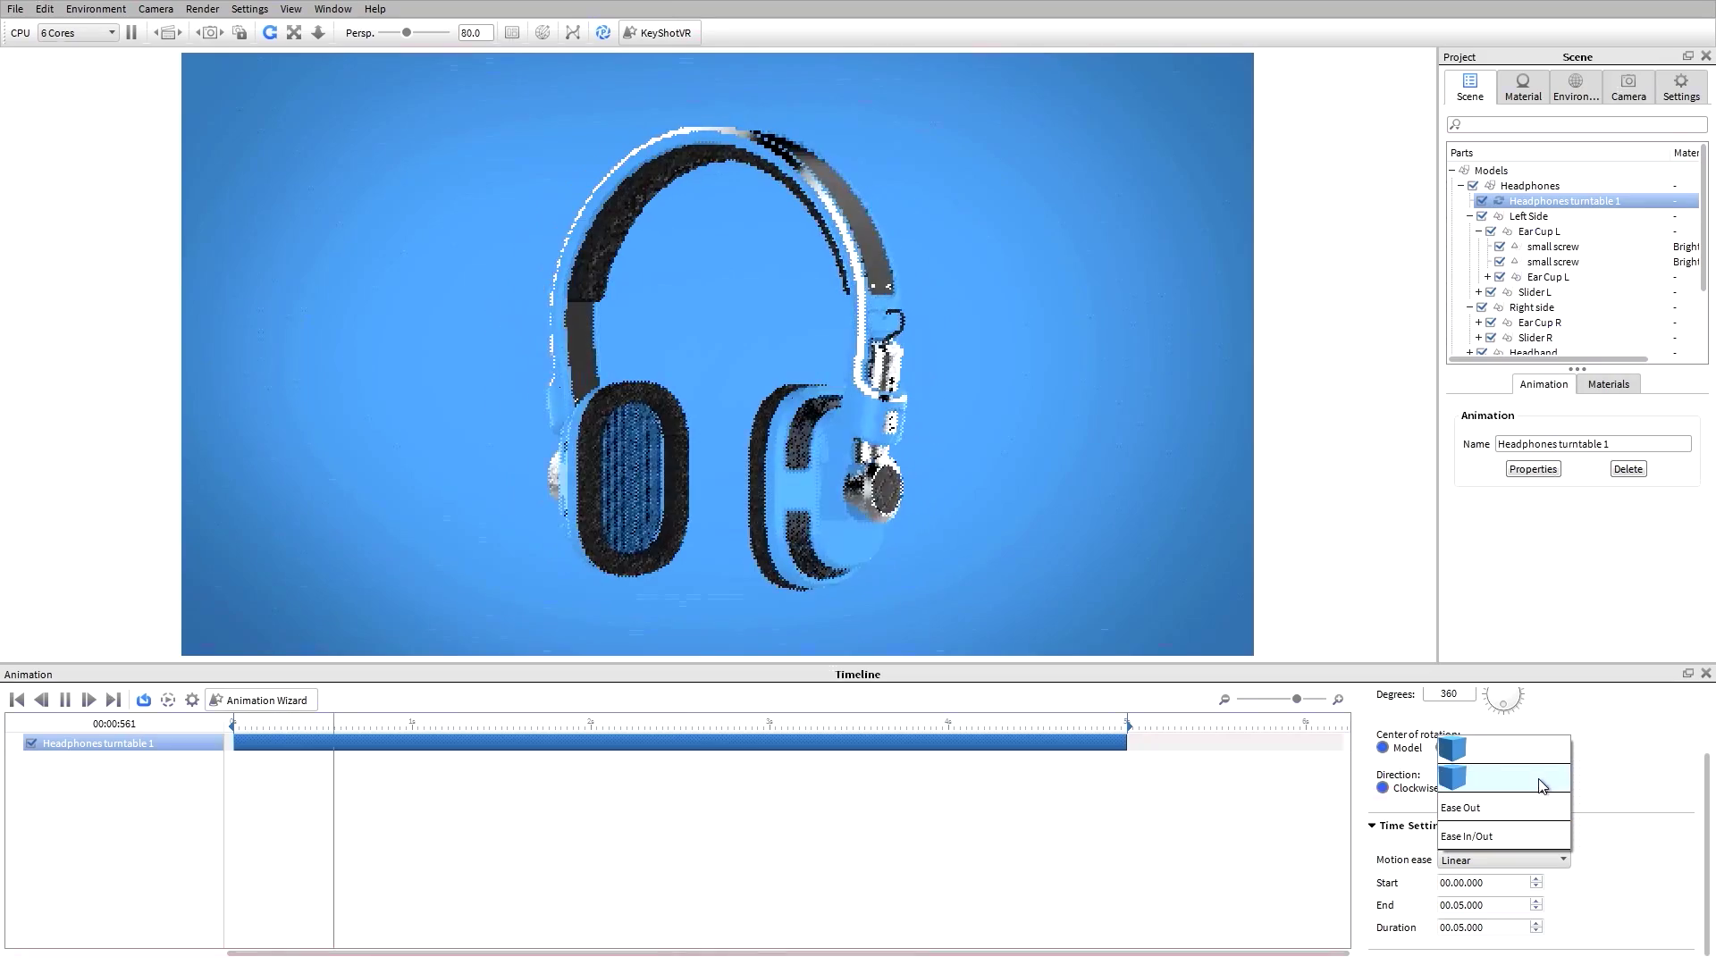
click(1536, 836)
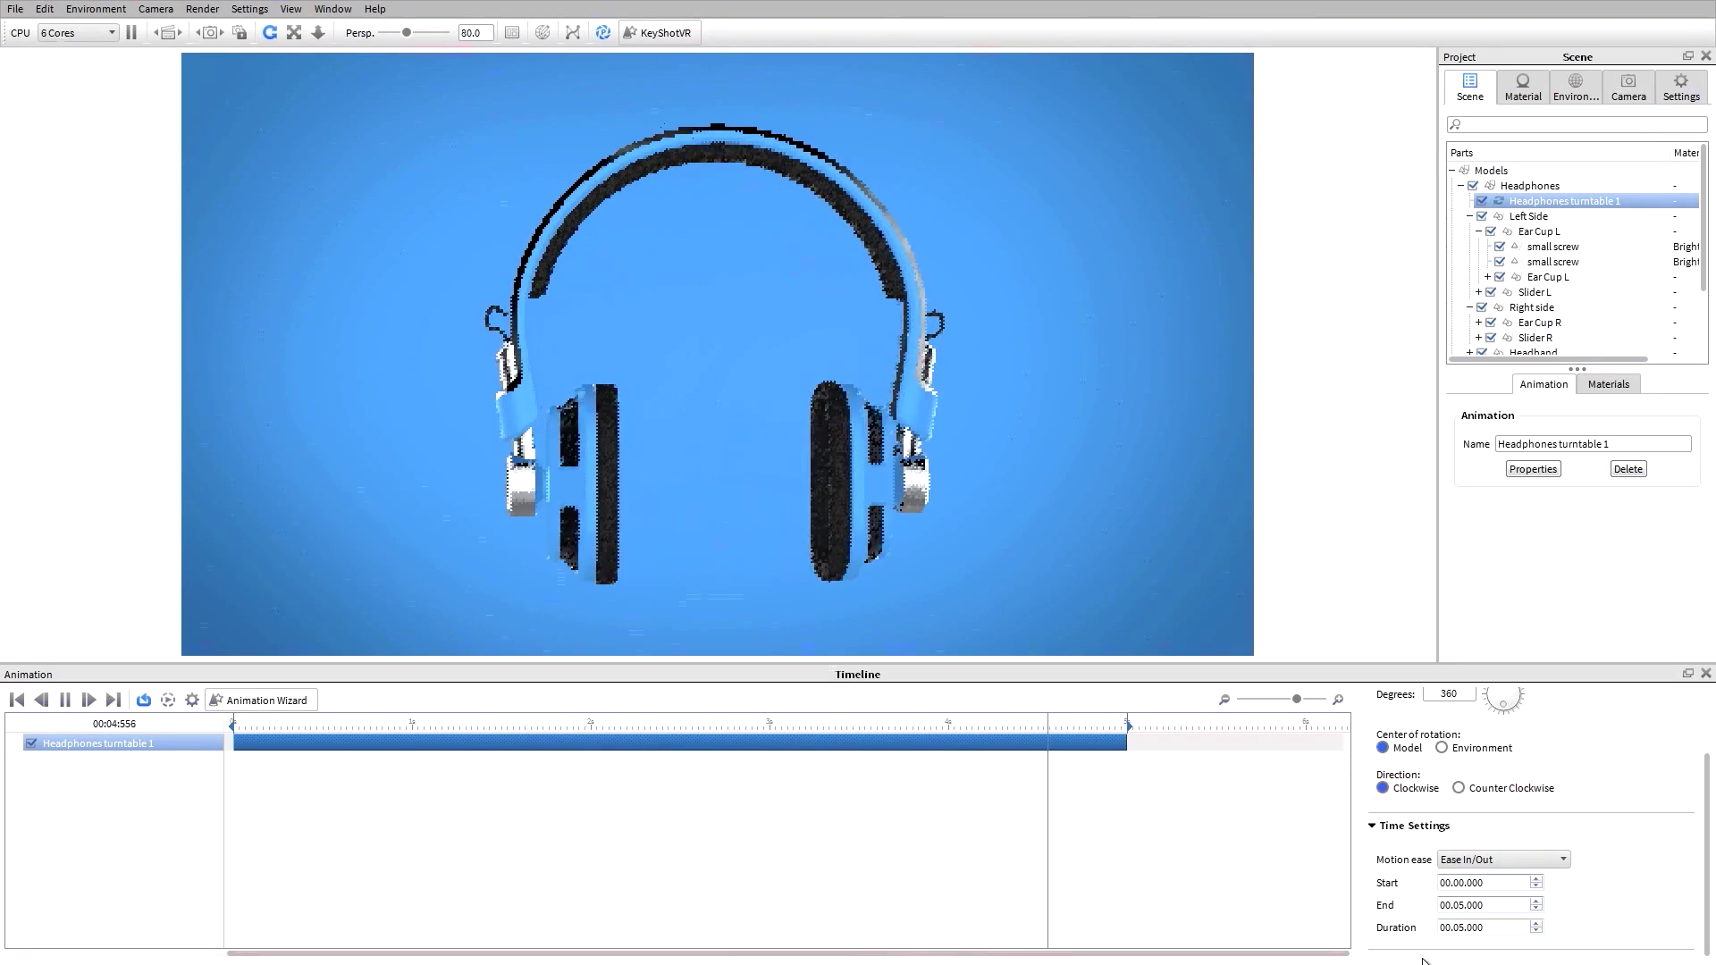
click(1537, 923)
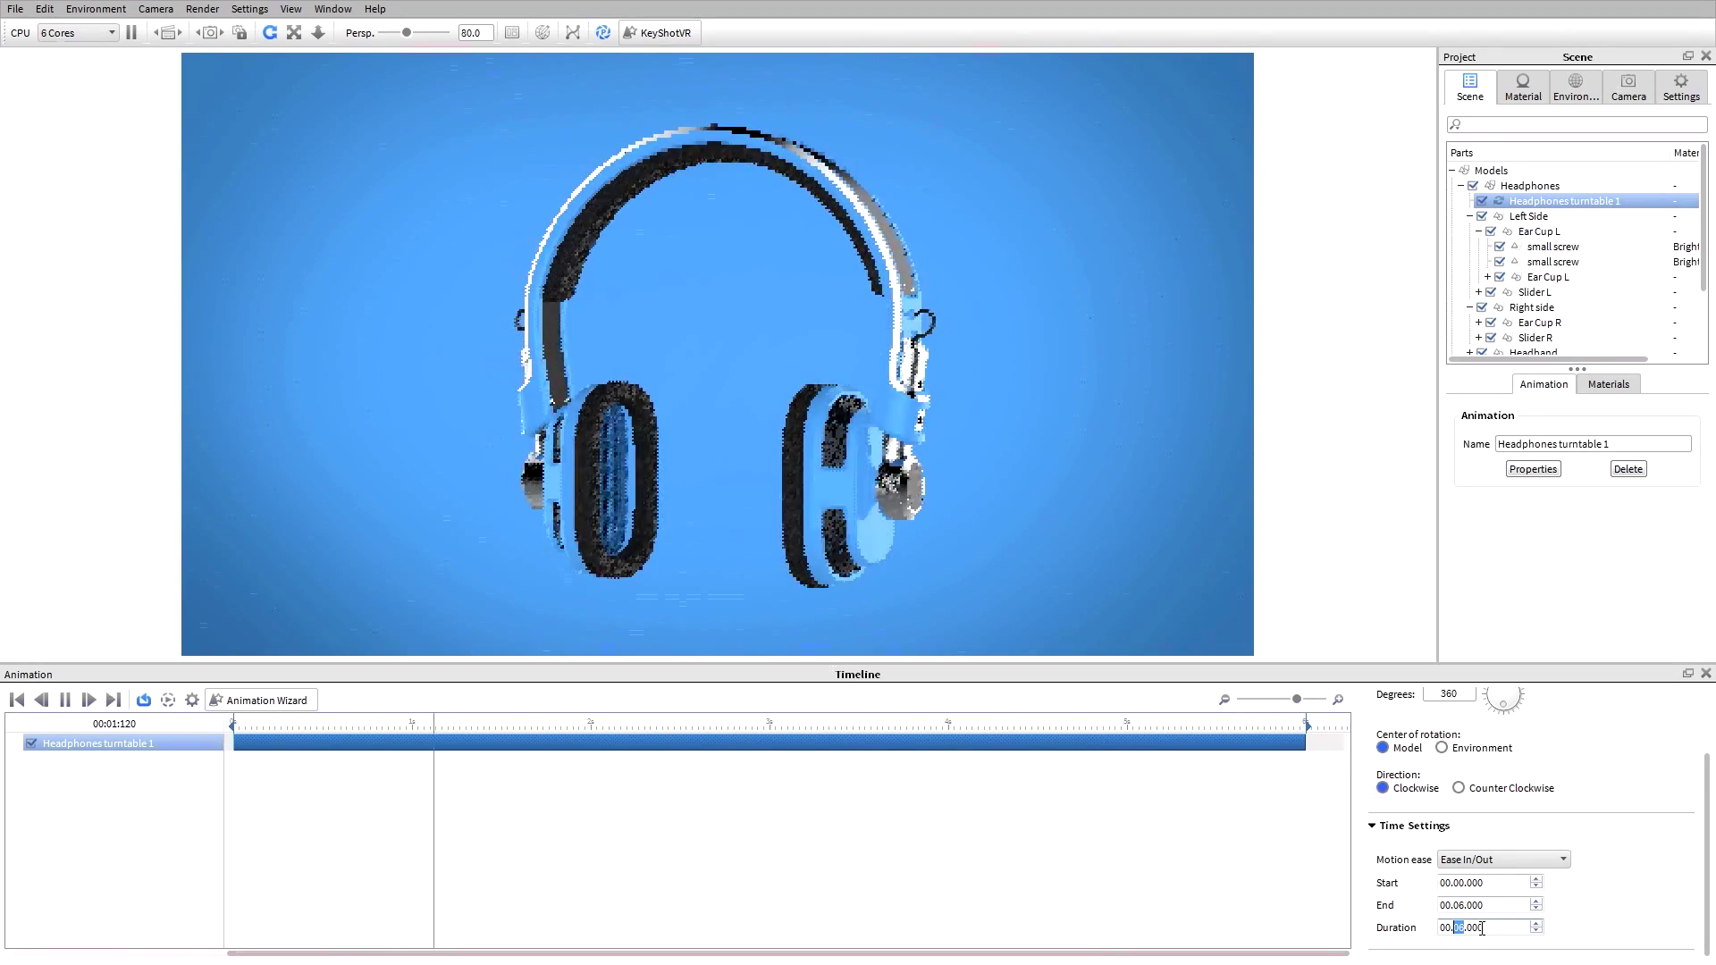
text(05)
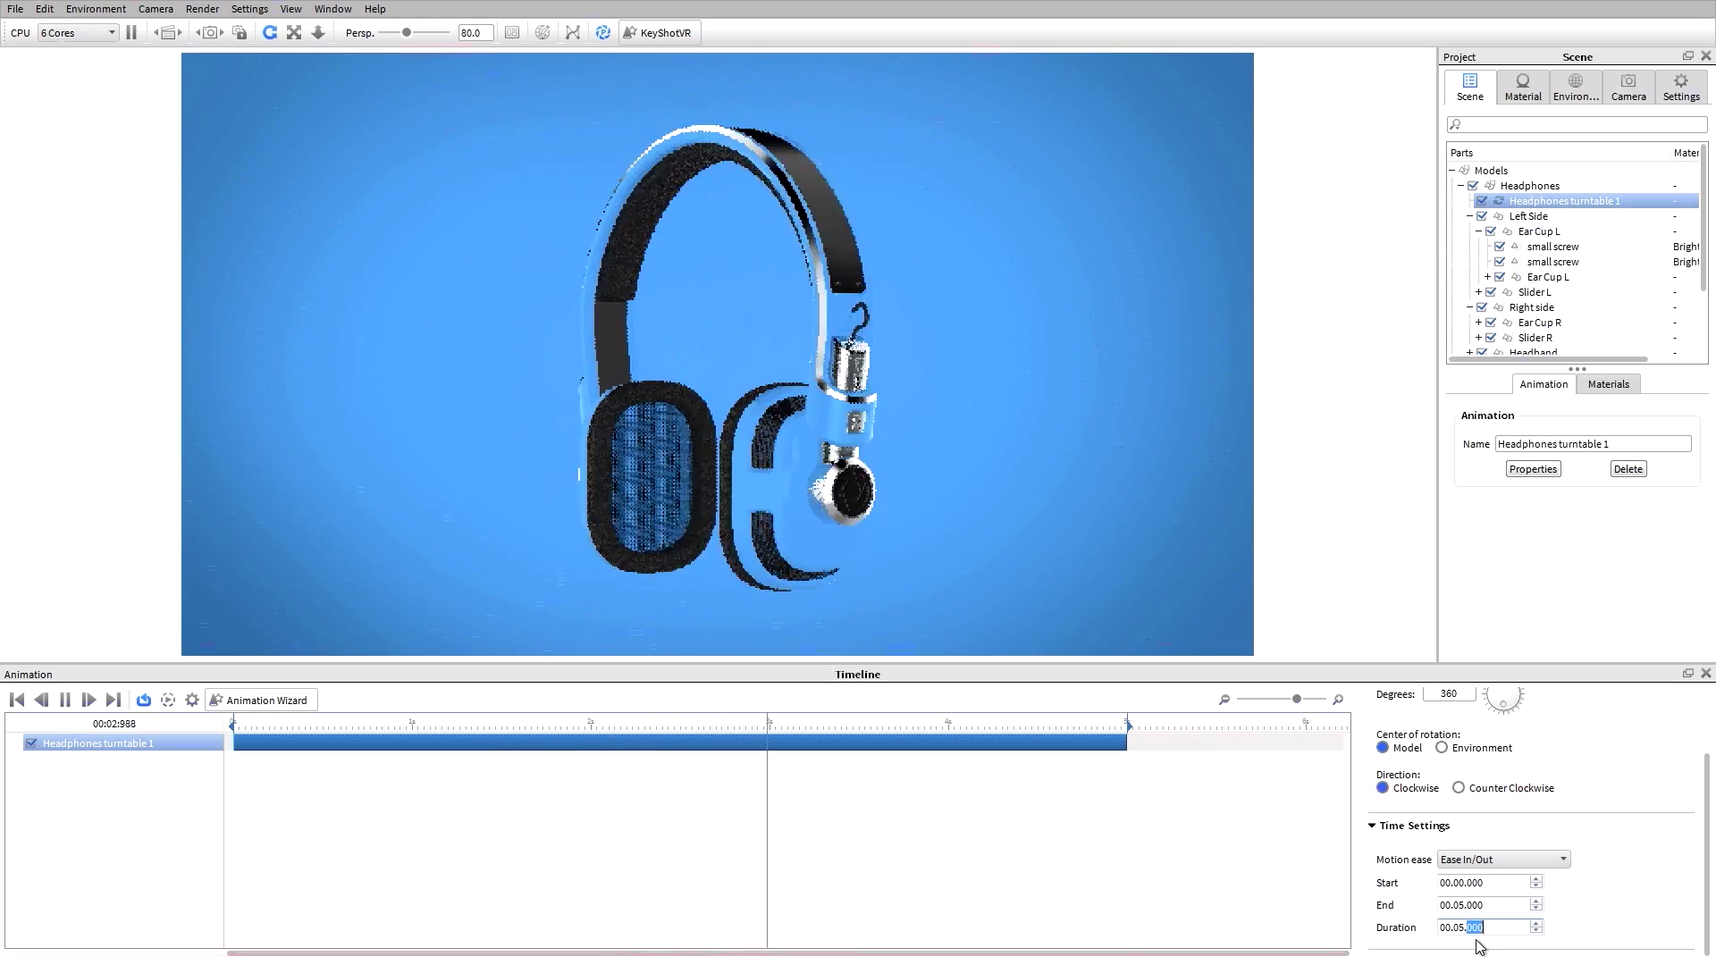
click(66, 700)
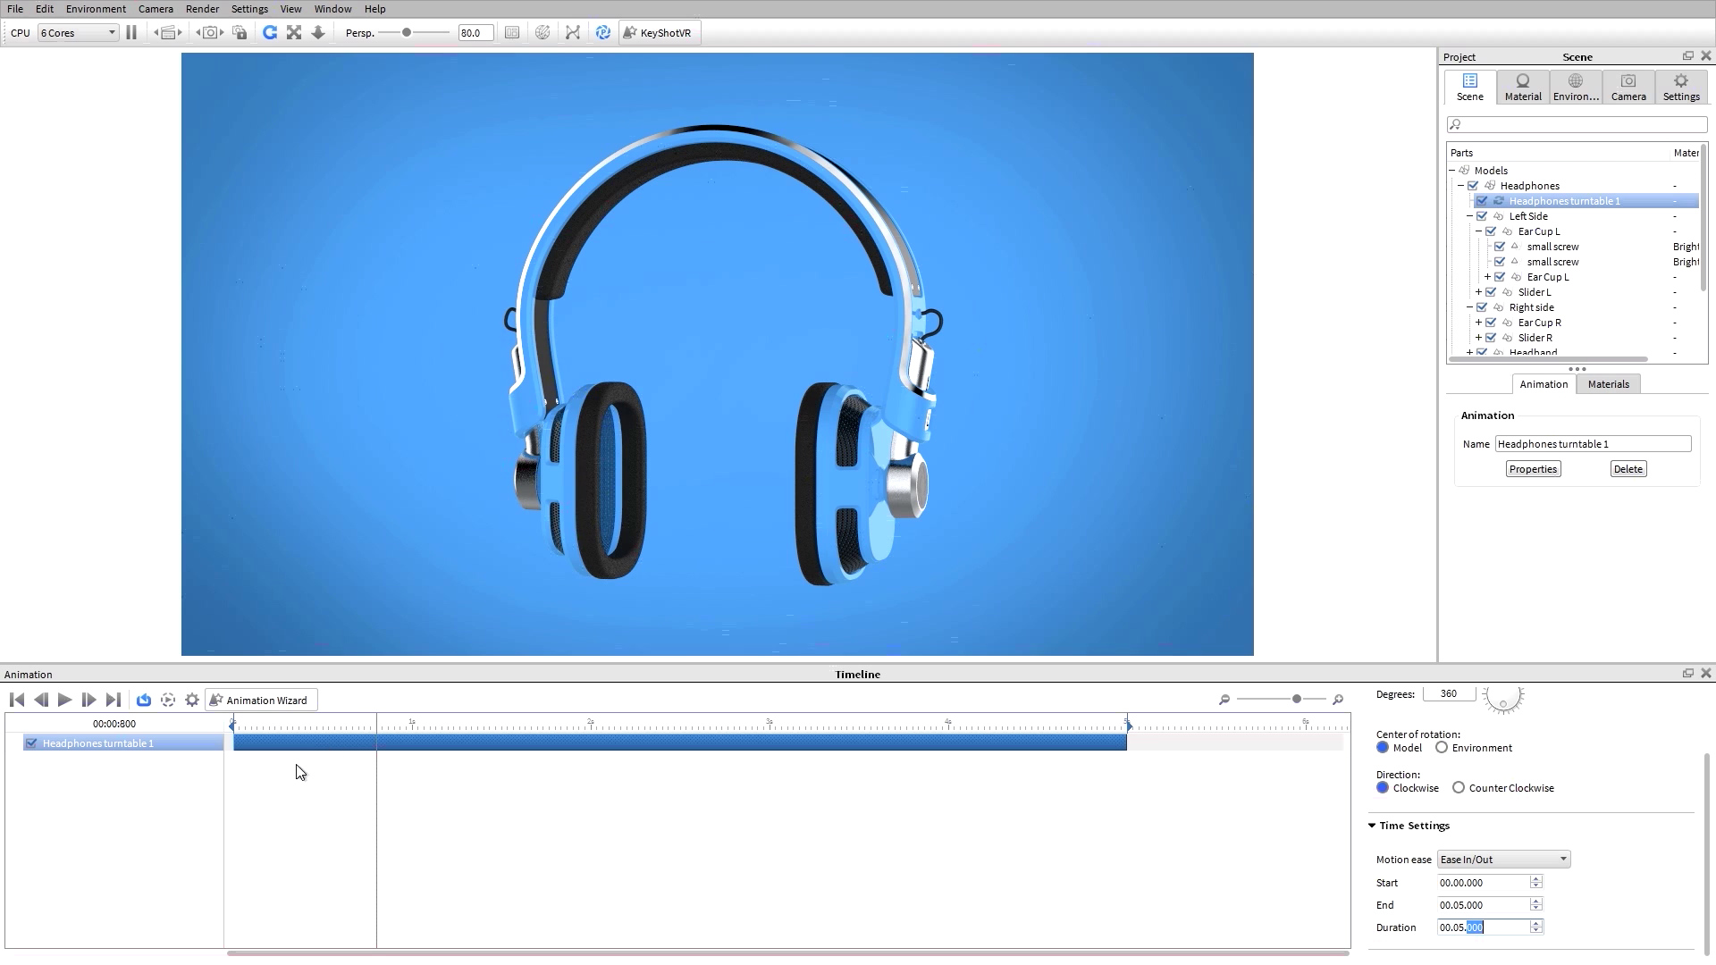
- Create a part Translation animation for Ear Cup R in the Right side group of the headphones
click(268, 701)
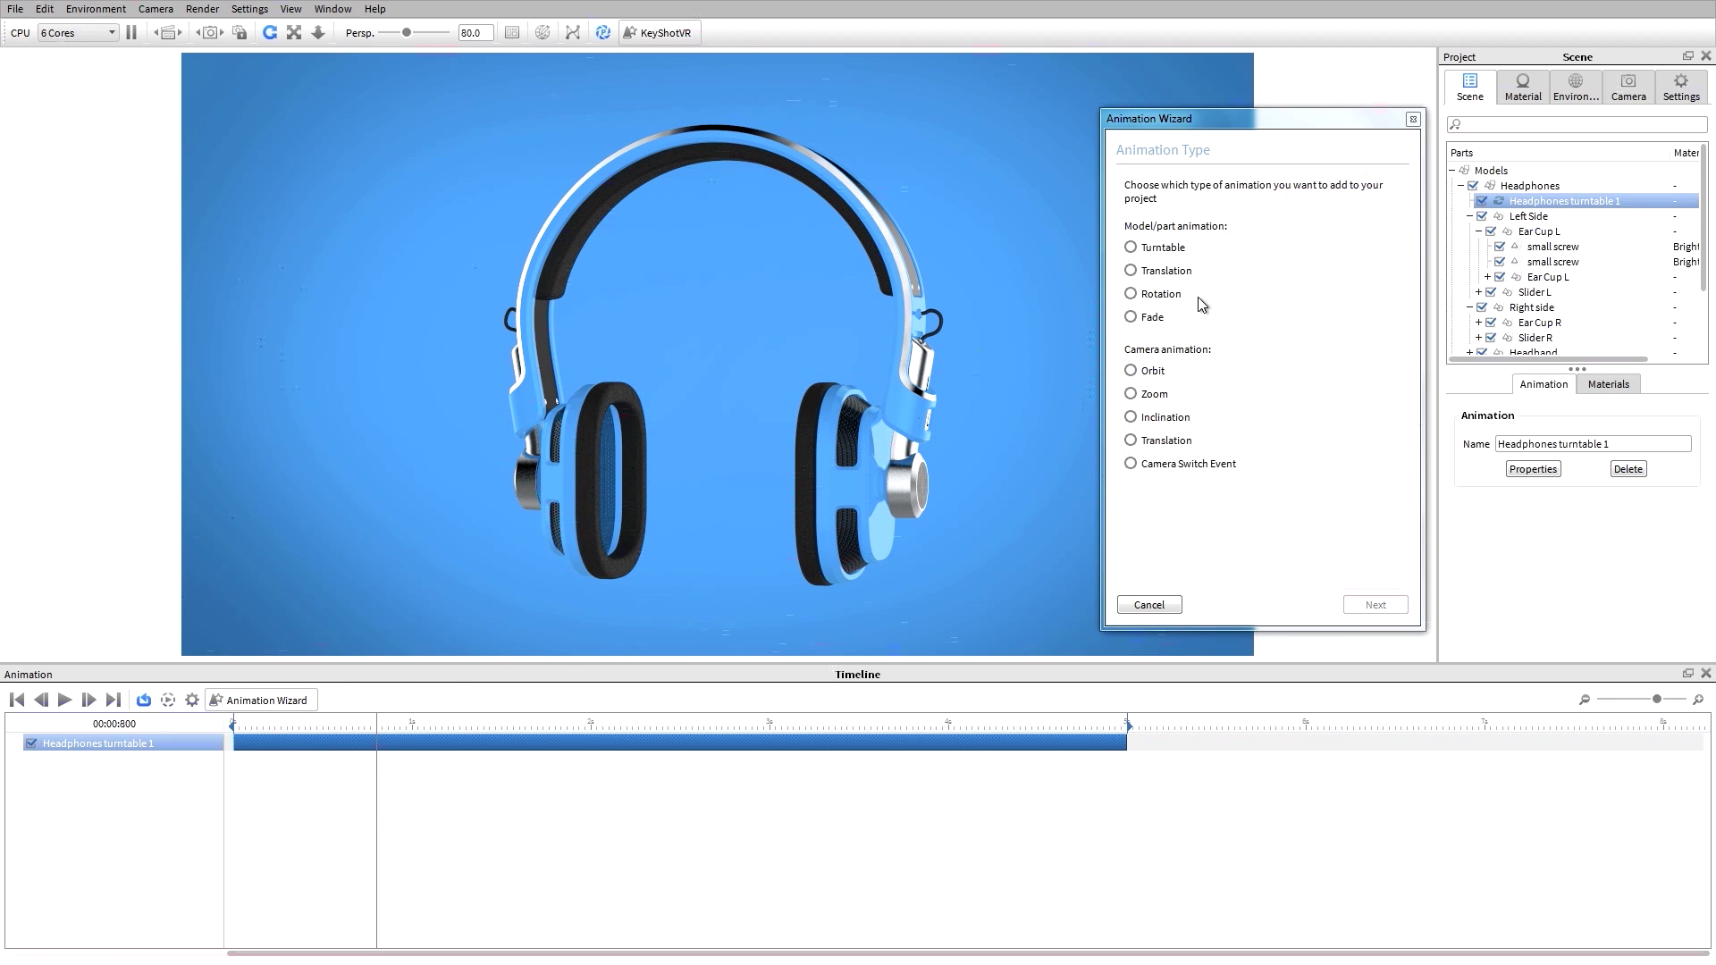
click(1162, 270)
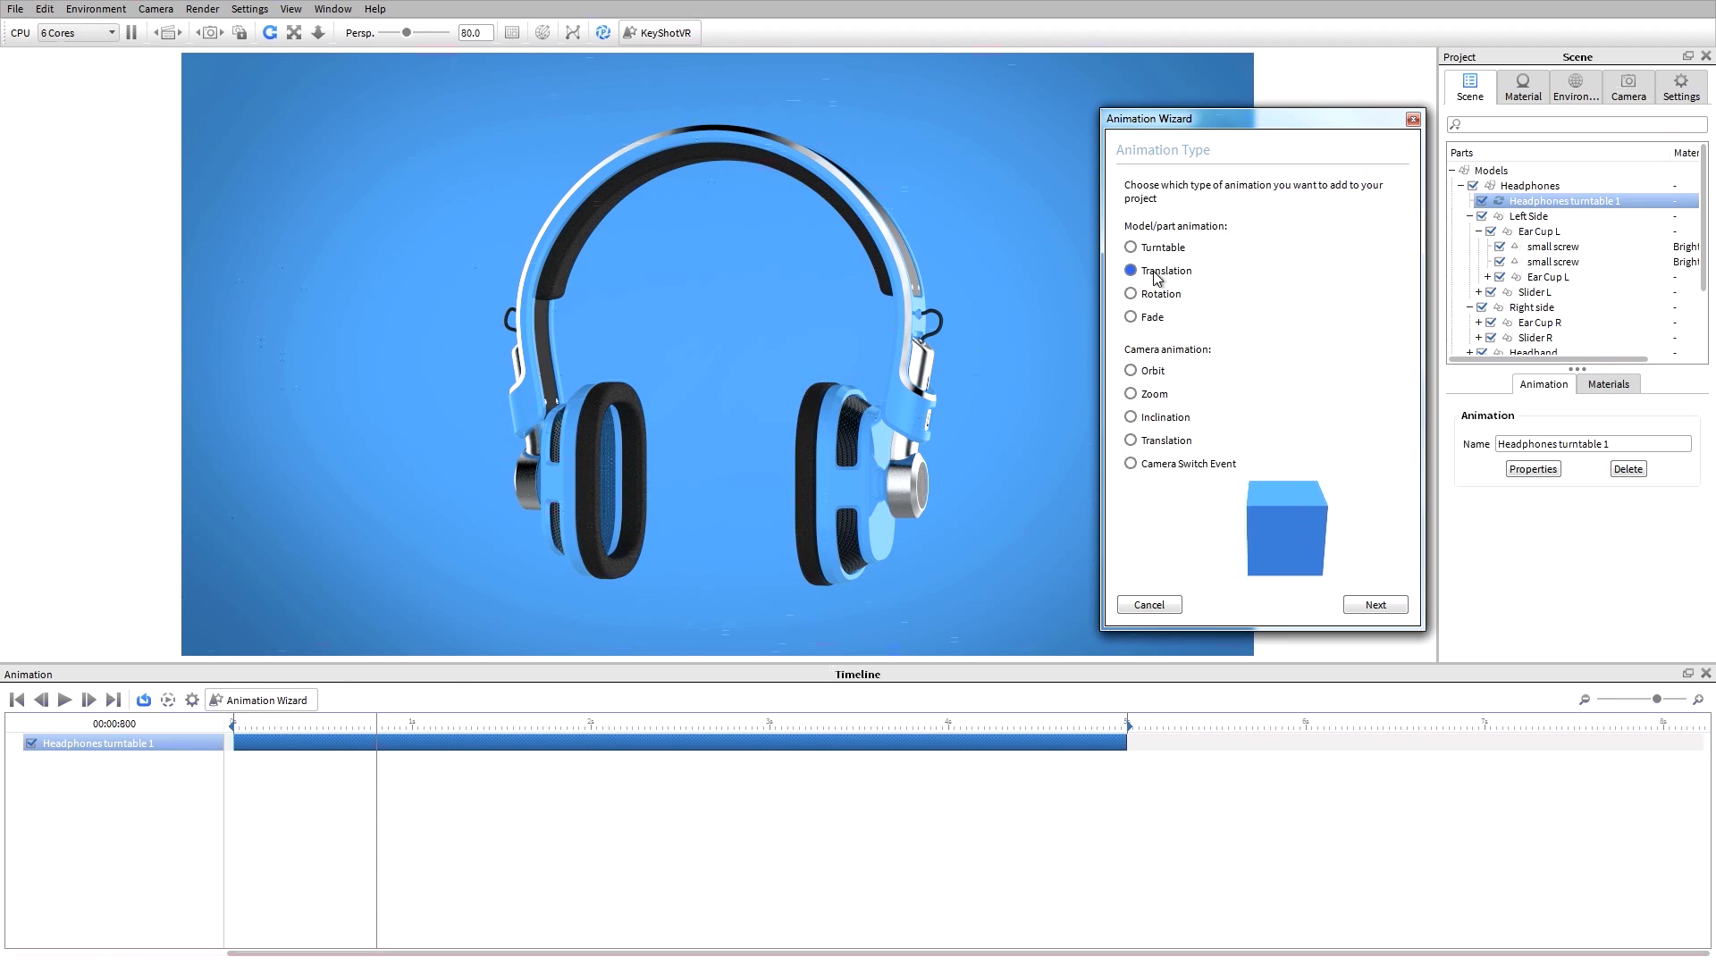
click(1368, 607)
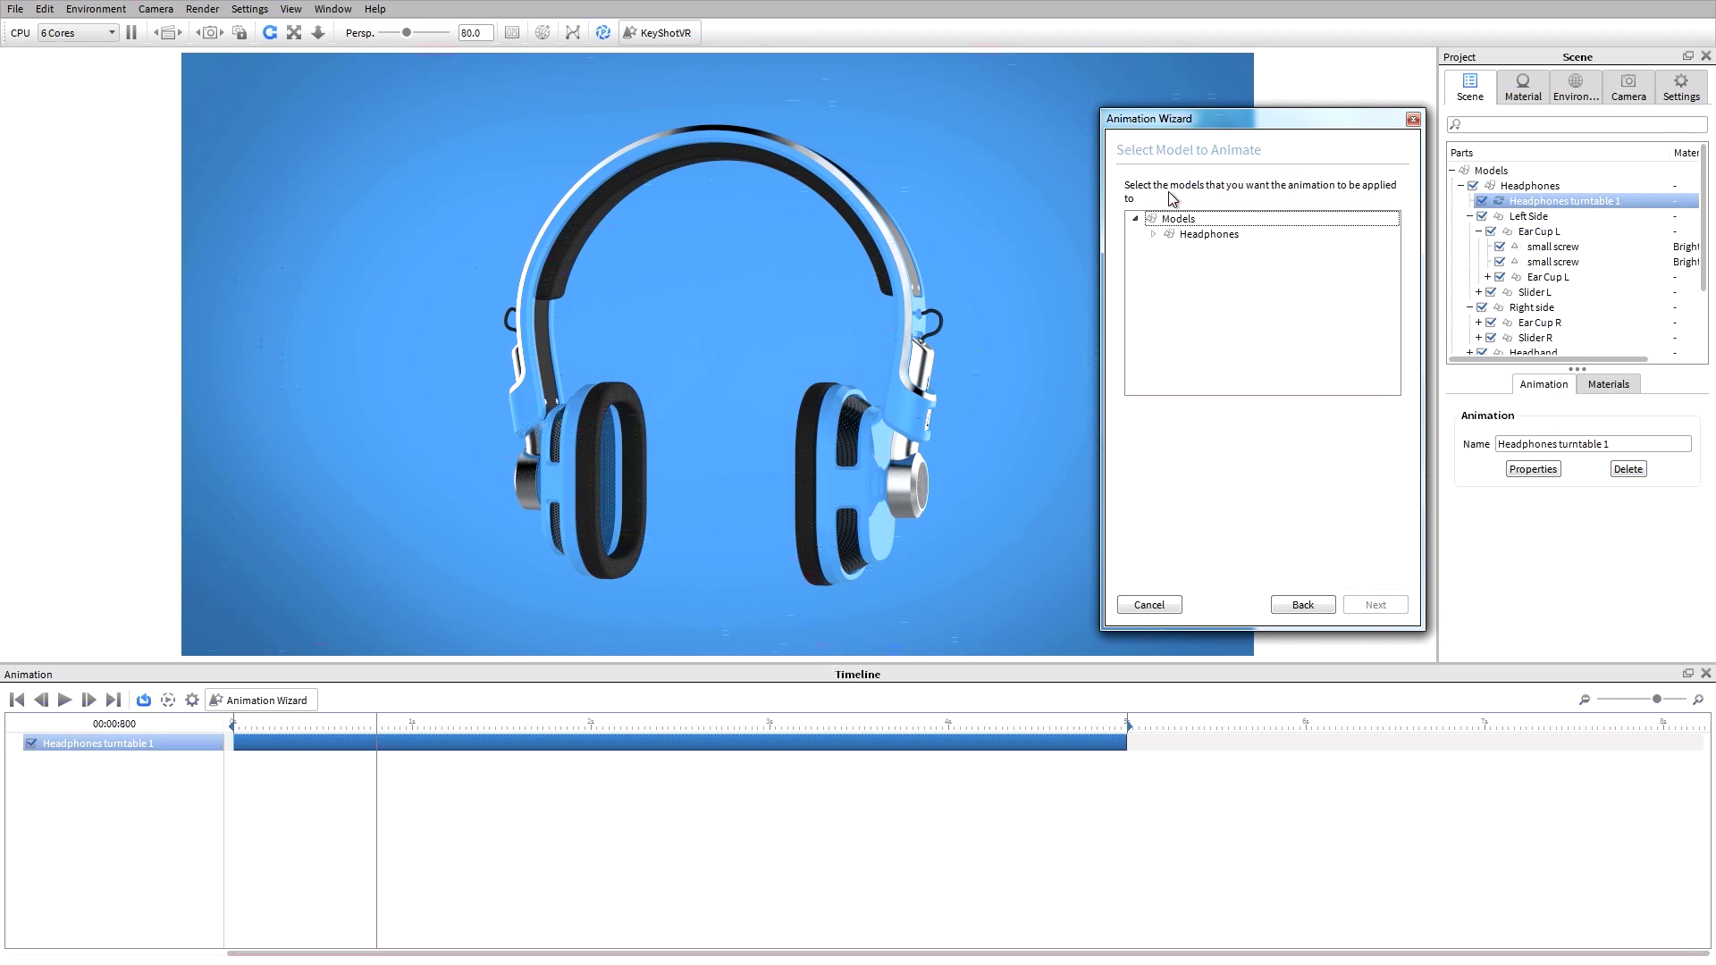
click(1153, 234)
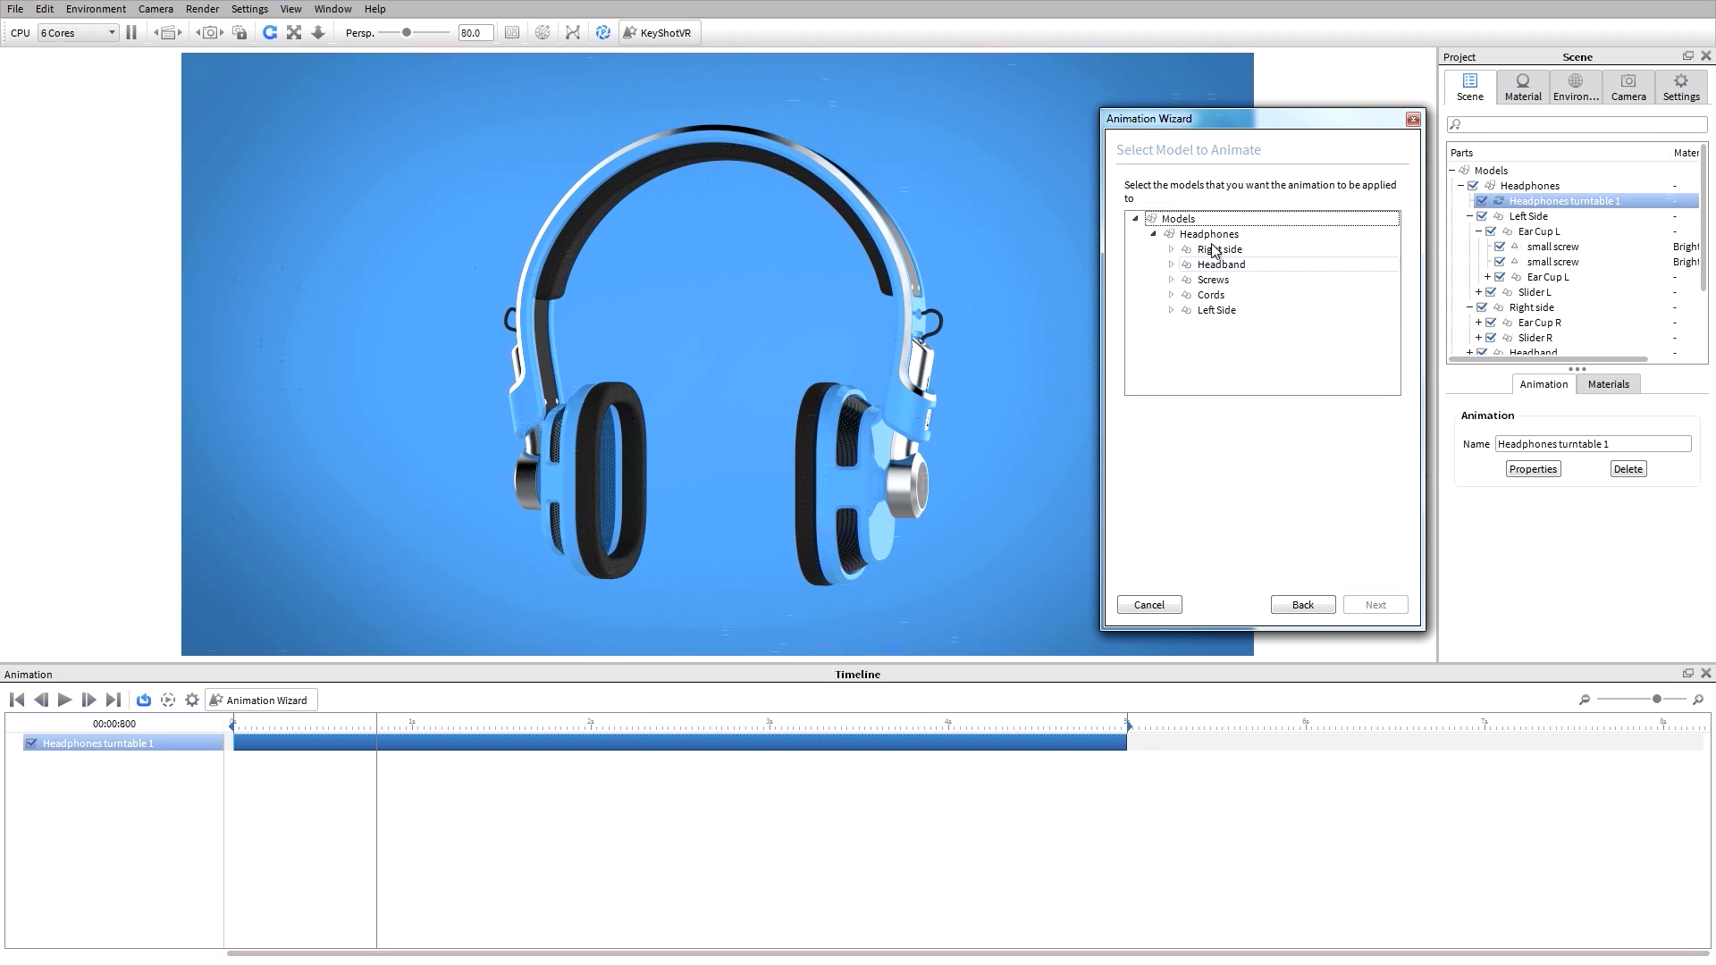
click(1171, 250)
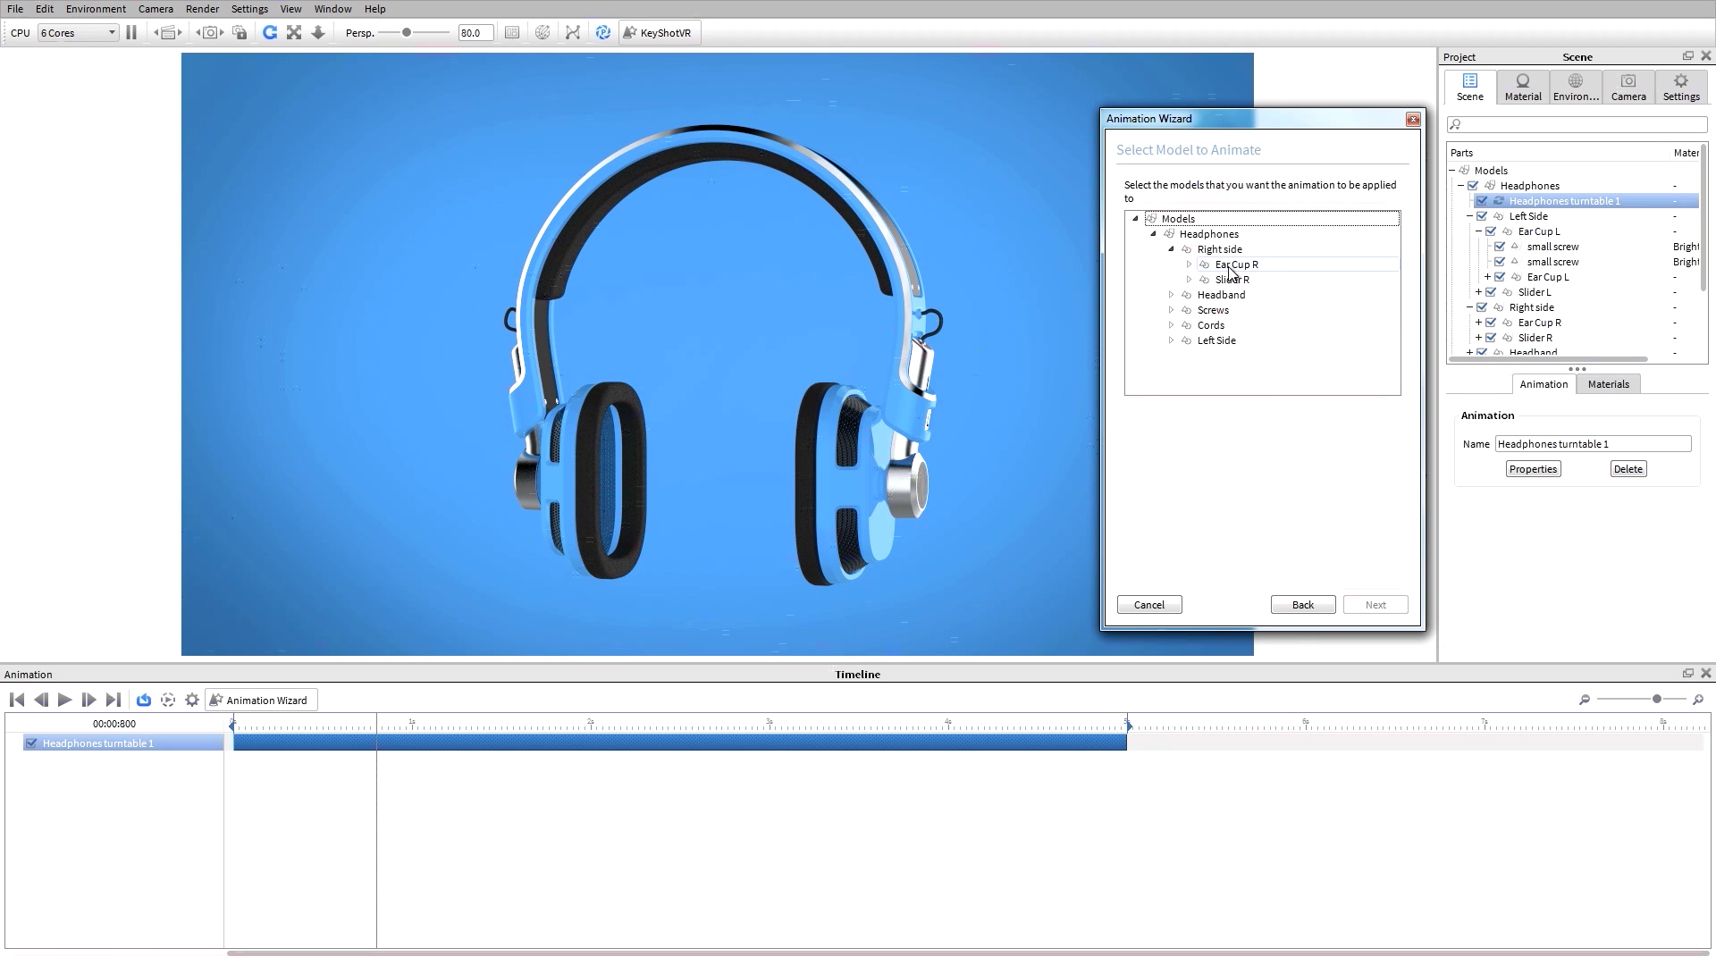
click(1234, 267)
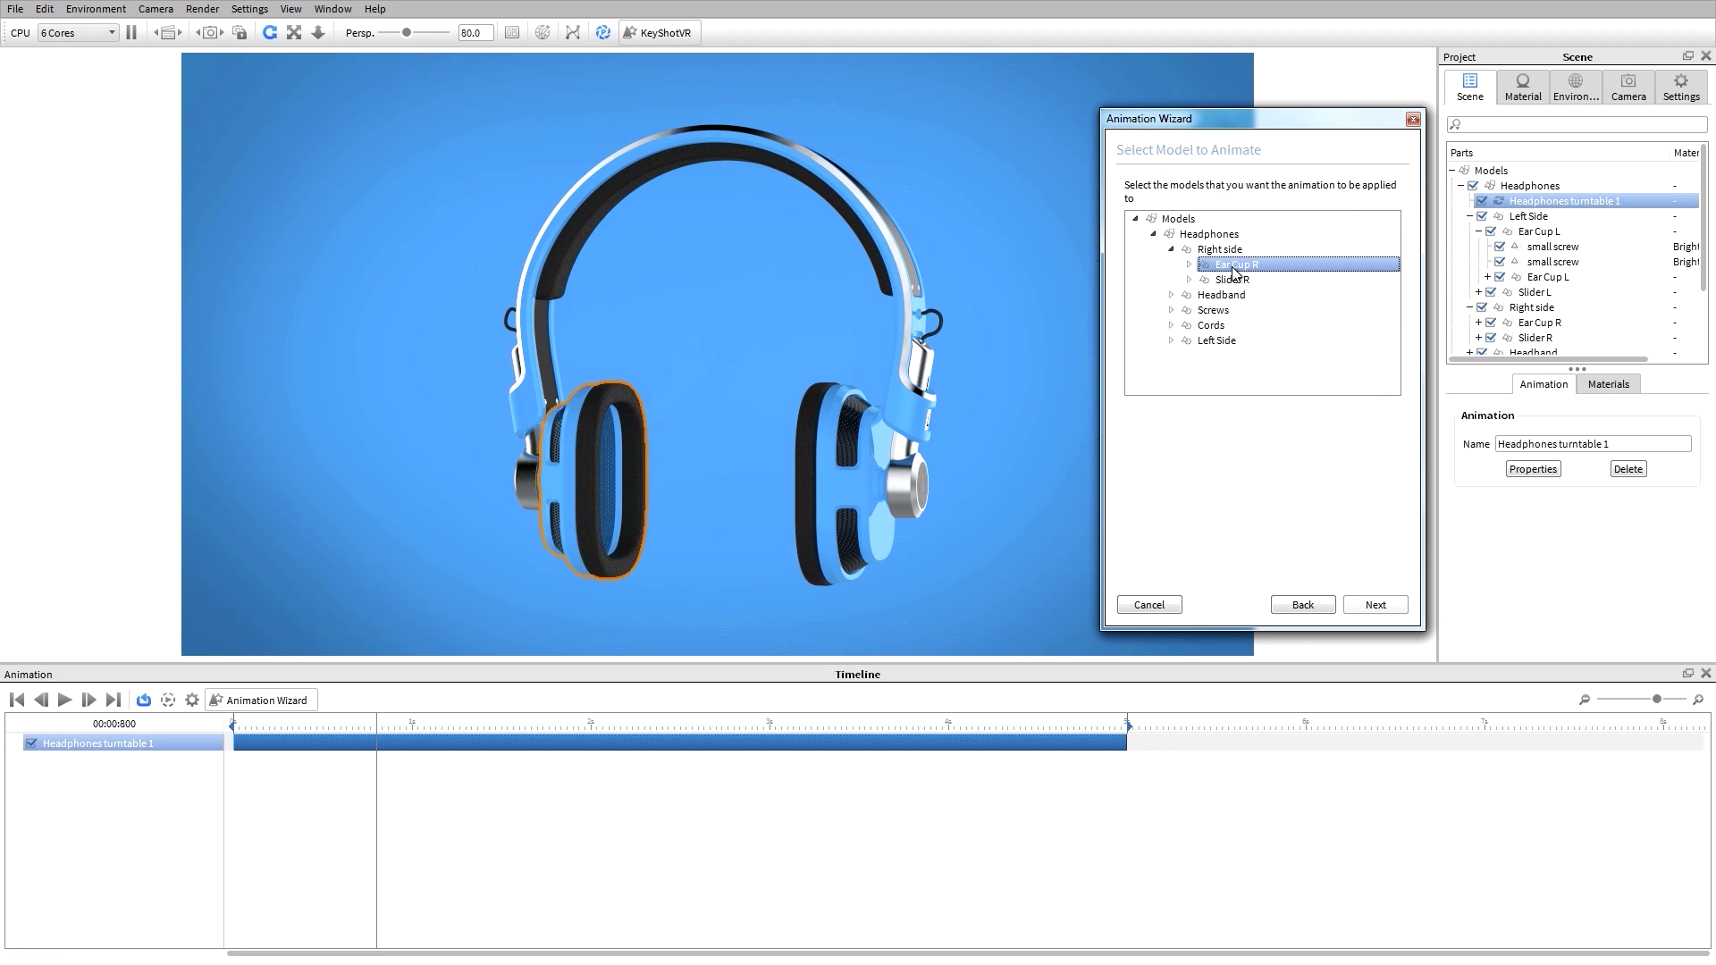
click(1377, 606)
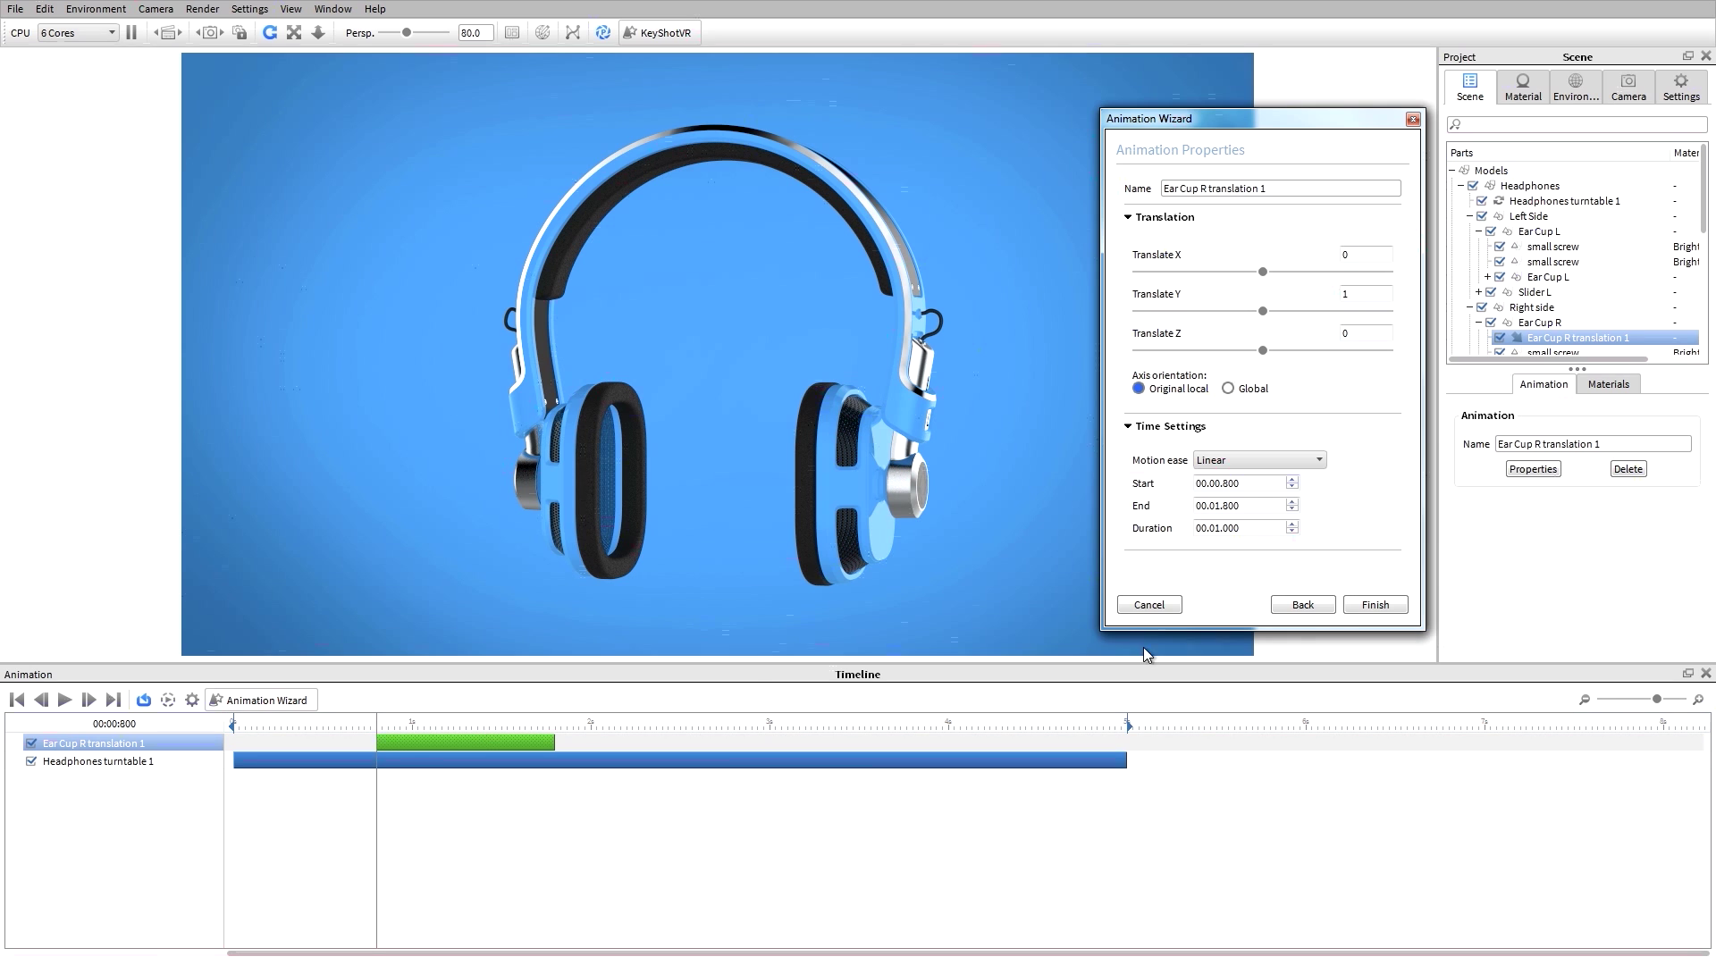
- Set the Ear Cup R translation to -30 in X and 0 in Y, scrubbing the timeline to check the movement
drag(423, 720, 513, 723)
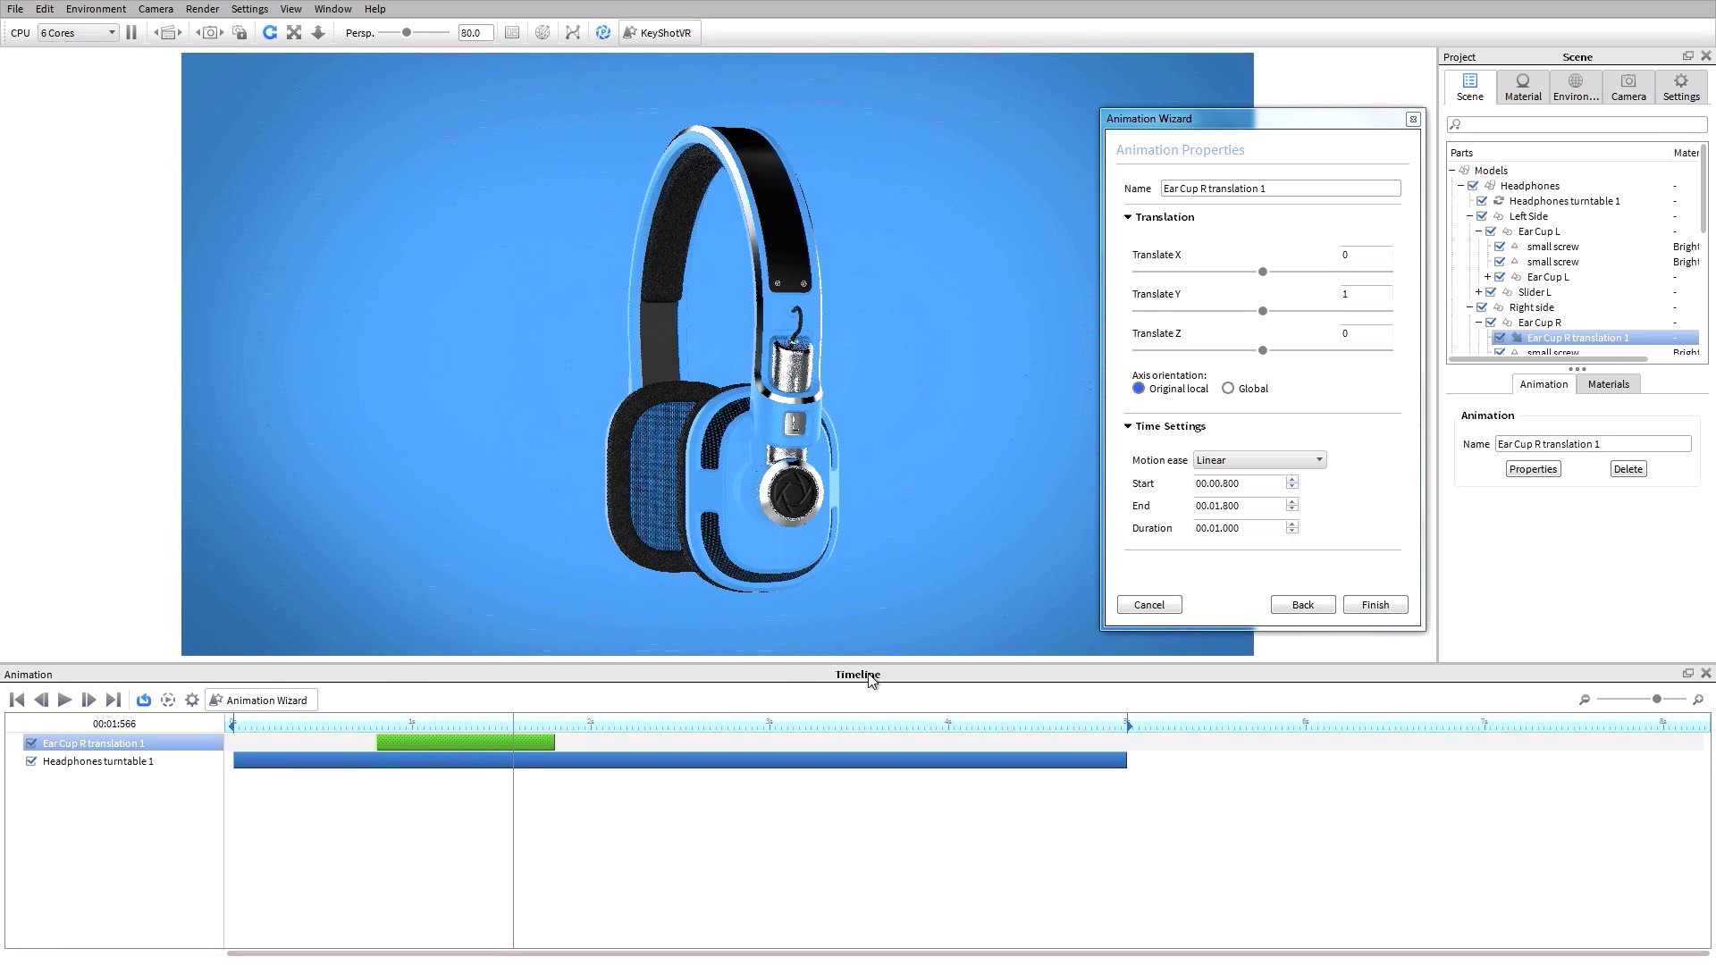
mouse_move(499, 723)
mouse_down()
mouse_move(388, 724)
mouse_move(514, 721)
mouse_up()
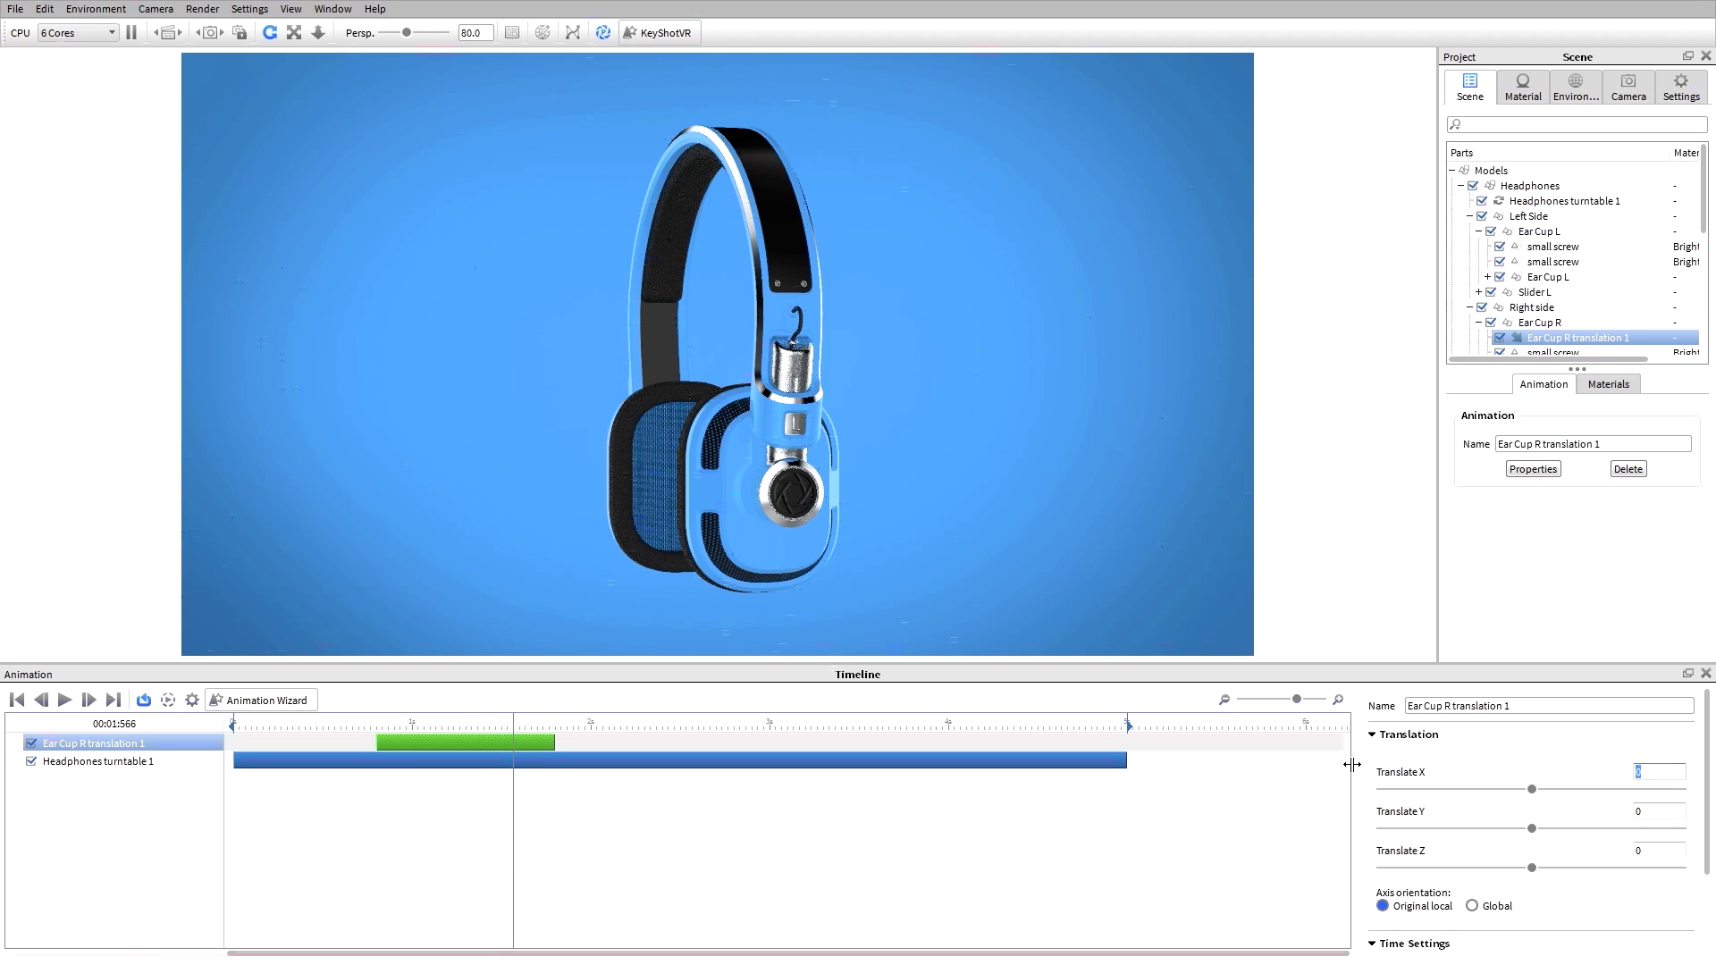
drag(450, 717, 521, 736)
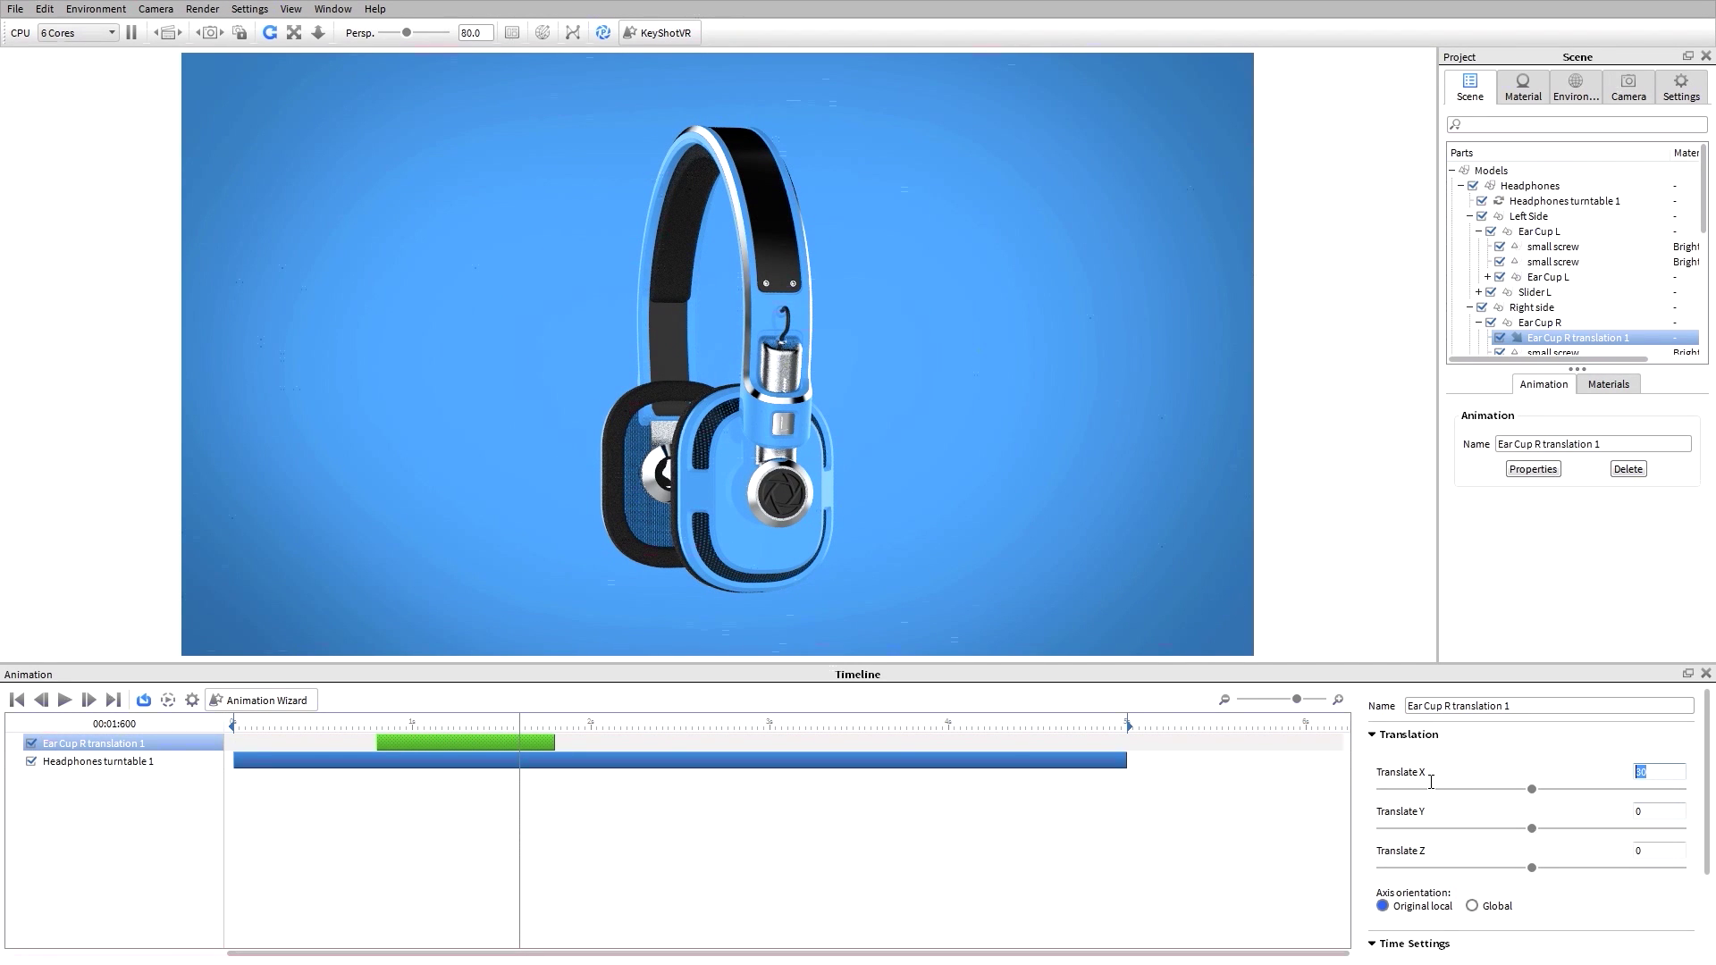
text(-30)
key(Tab)
- Disable the turntable animation and scrub the timeline to preview the ear cup's translation alone
mouse_move(498, 726)
mouse_down()
mouse_move(393, 730)
mouse_move(476, 726)
mouse_up()
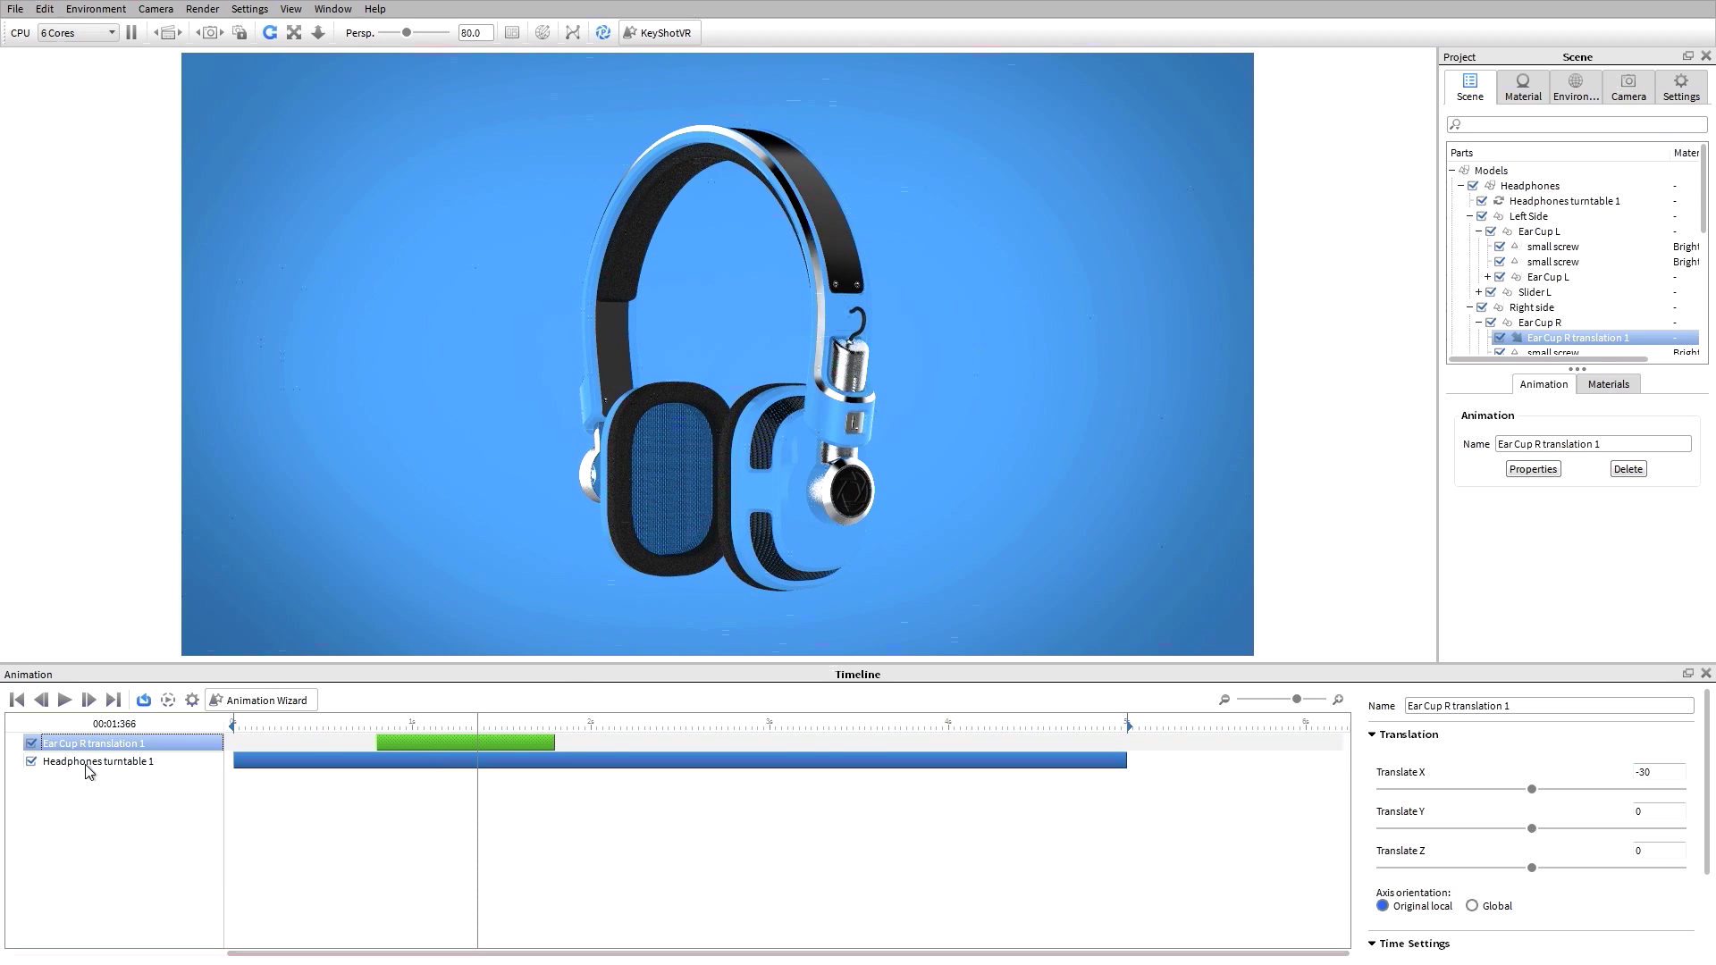
click(32, 762)
drag(468, 722, 536, 717)
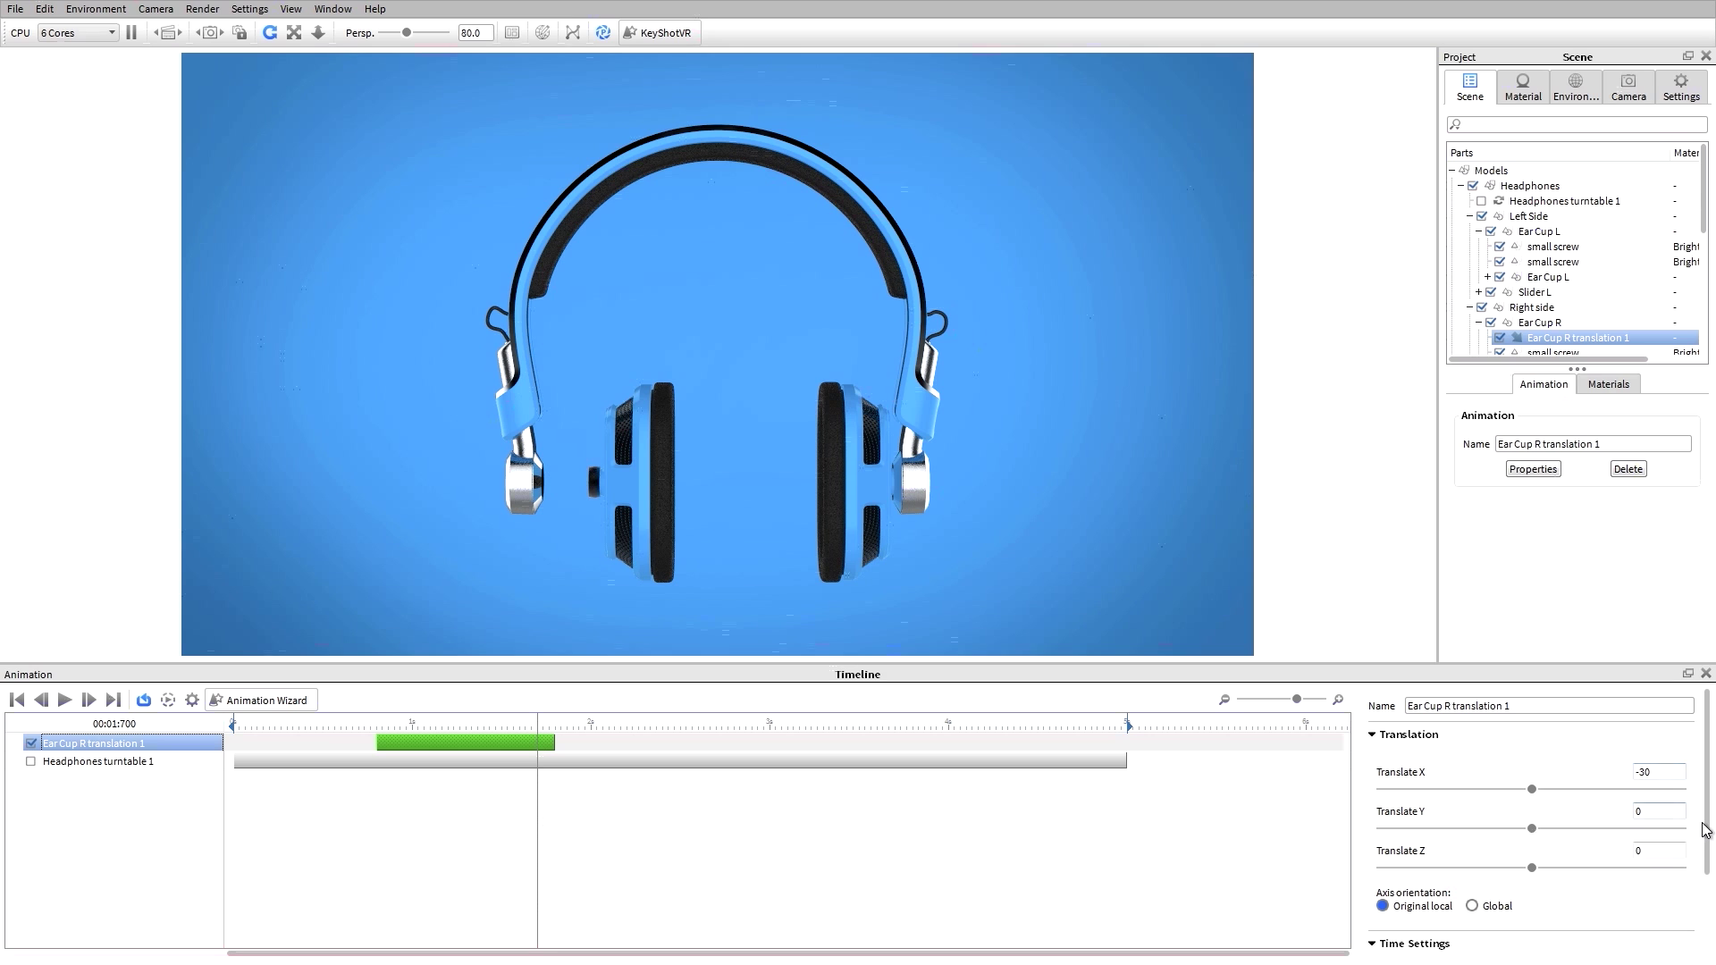
- Give the ear cup translation Ease In/Out motion and a 2-second duration, and move it to start at 0 seconds
scroll(1502, 858, down, 3)
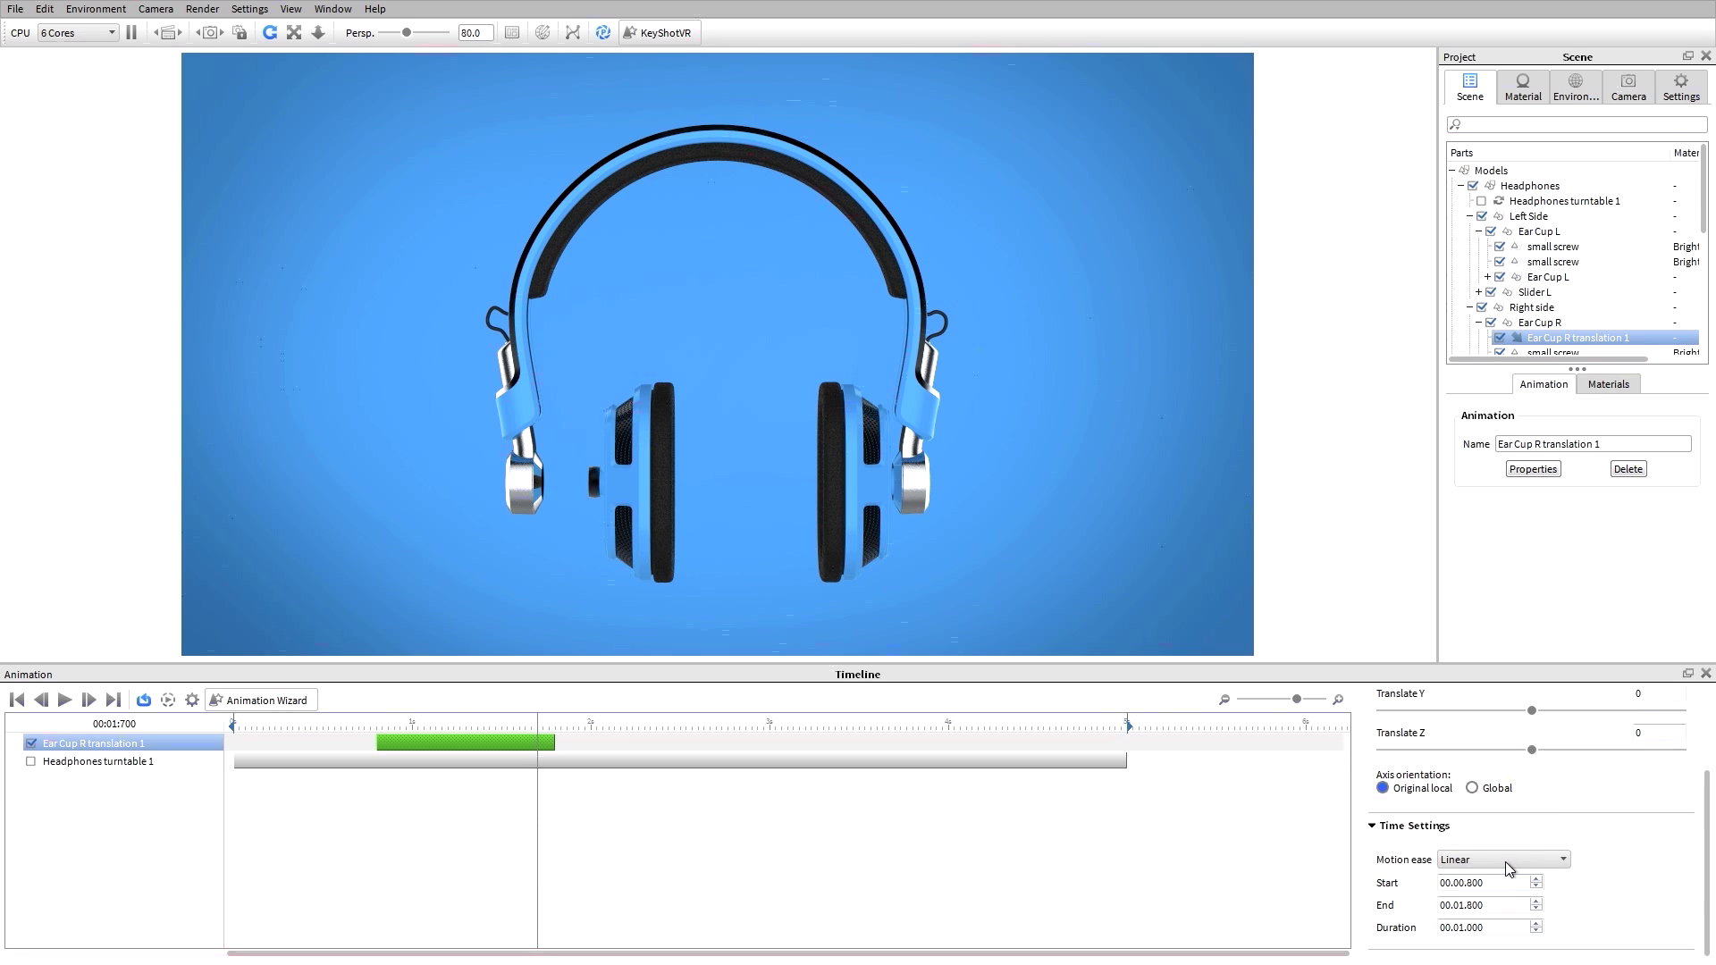
click(1505, 861)
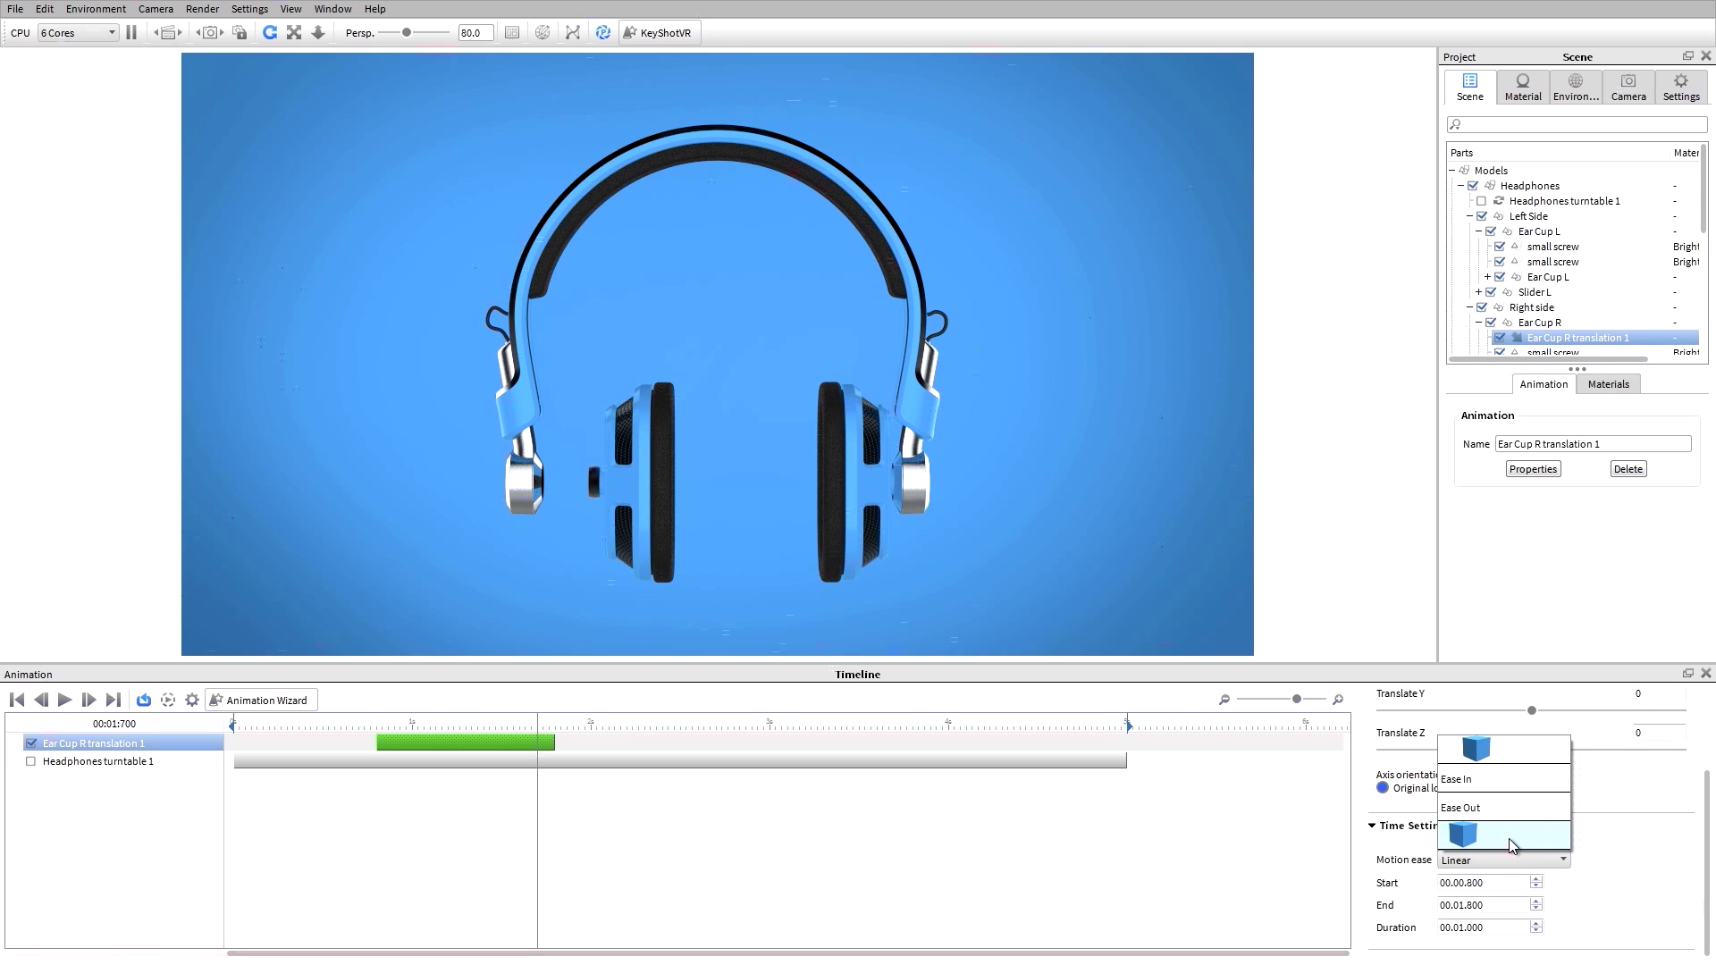
click(1511, 841)
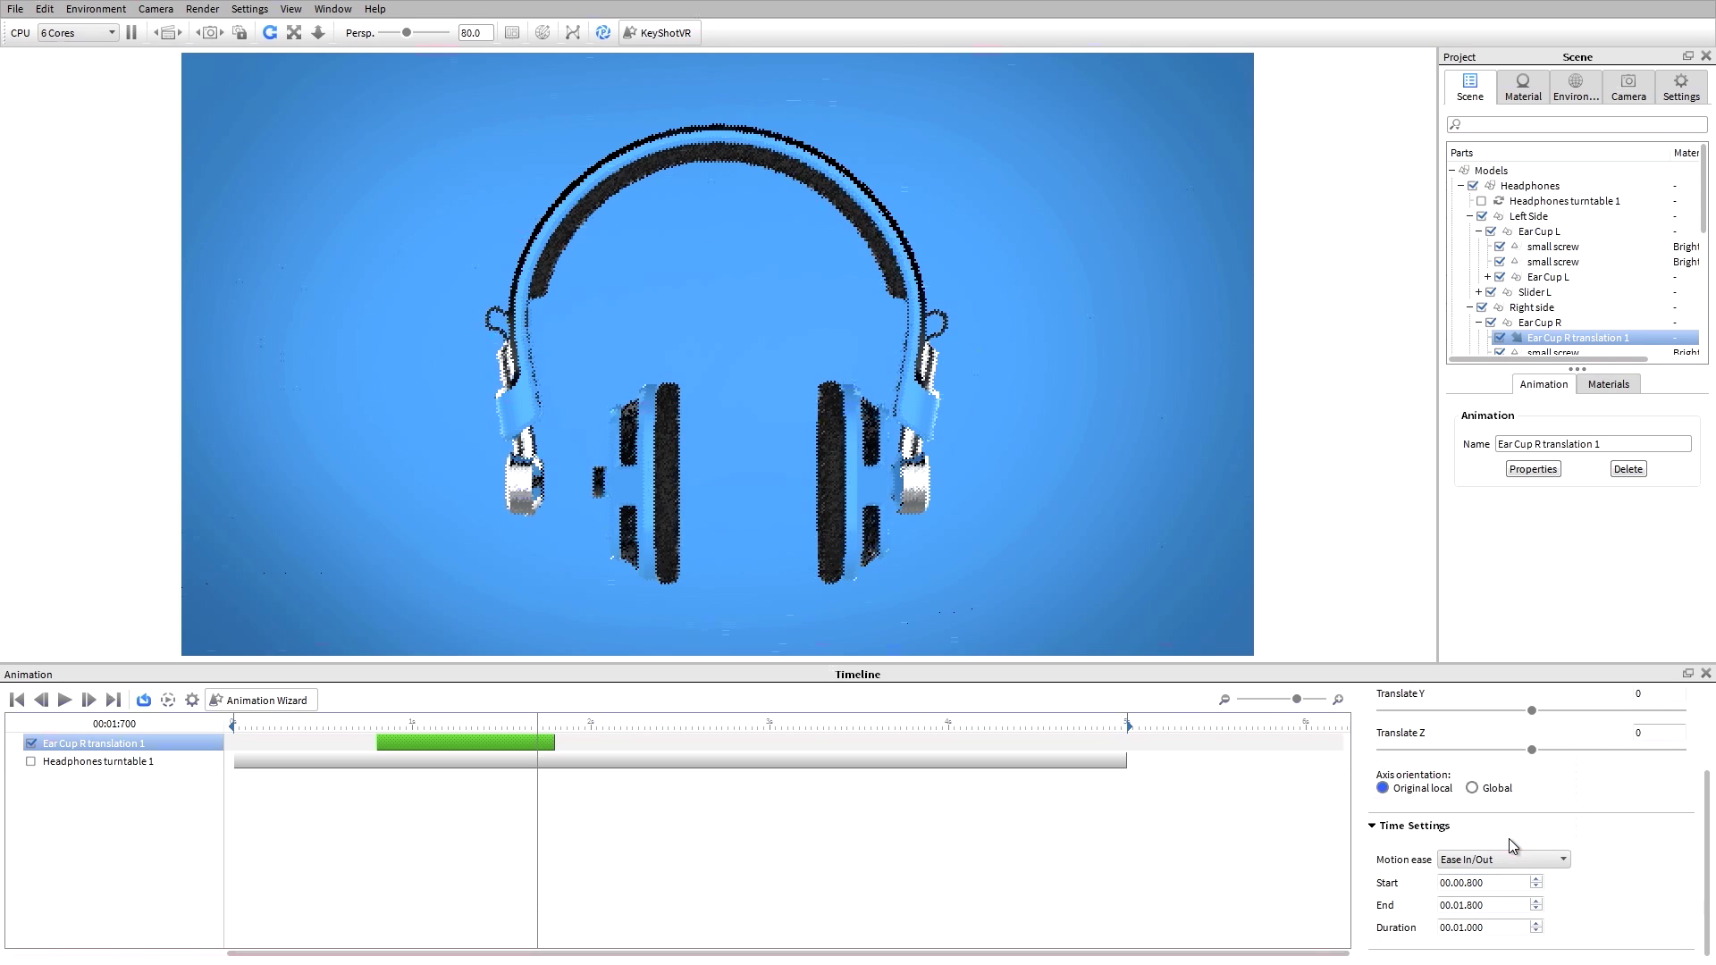
click(1537, 924)
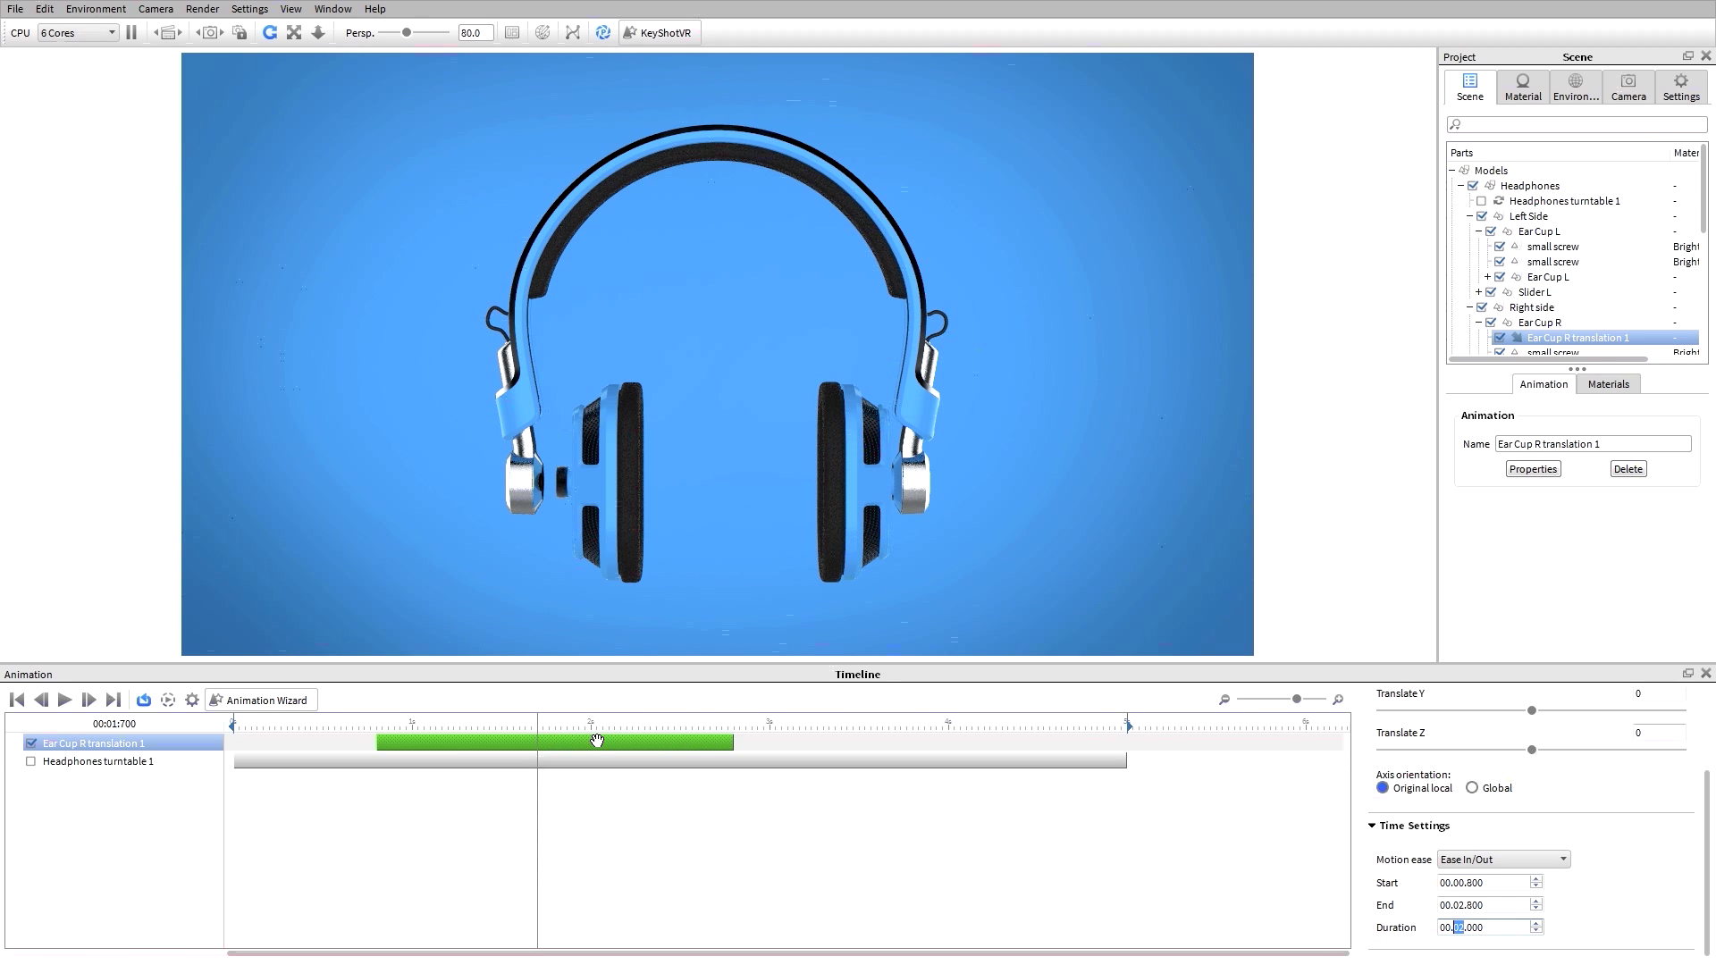
drag(659, 740, 230, 731)
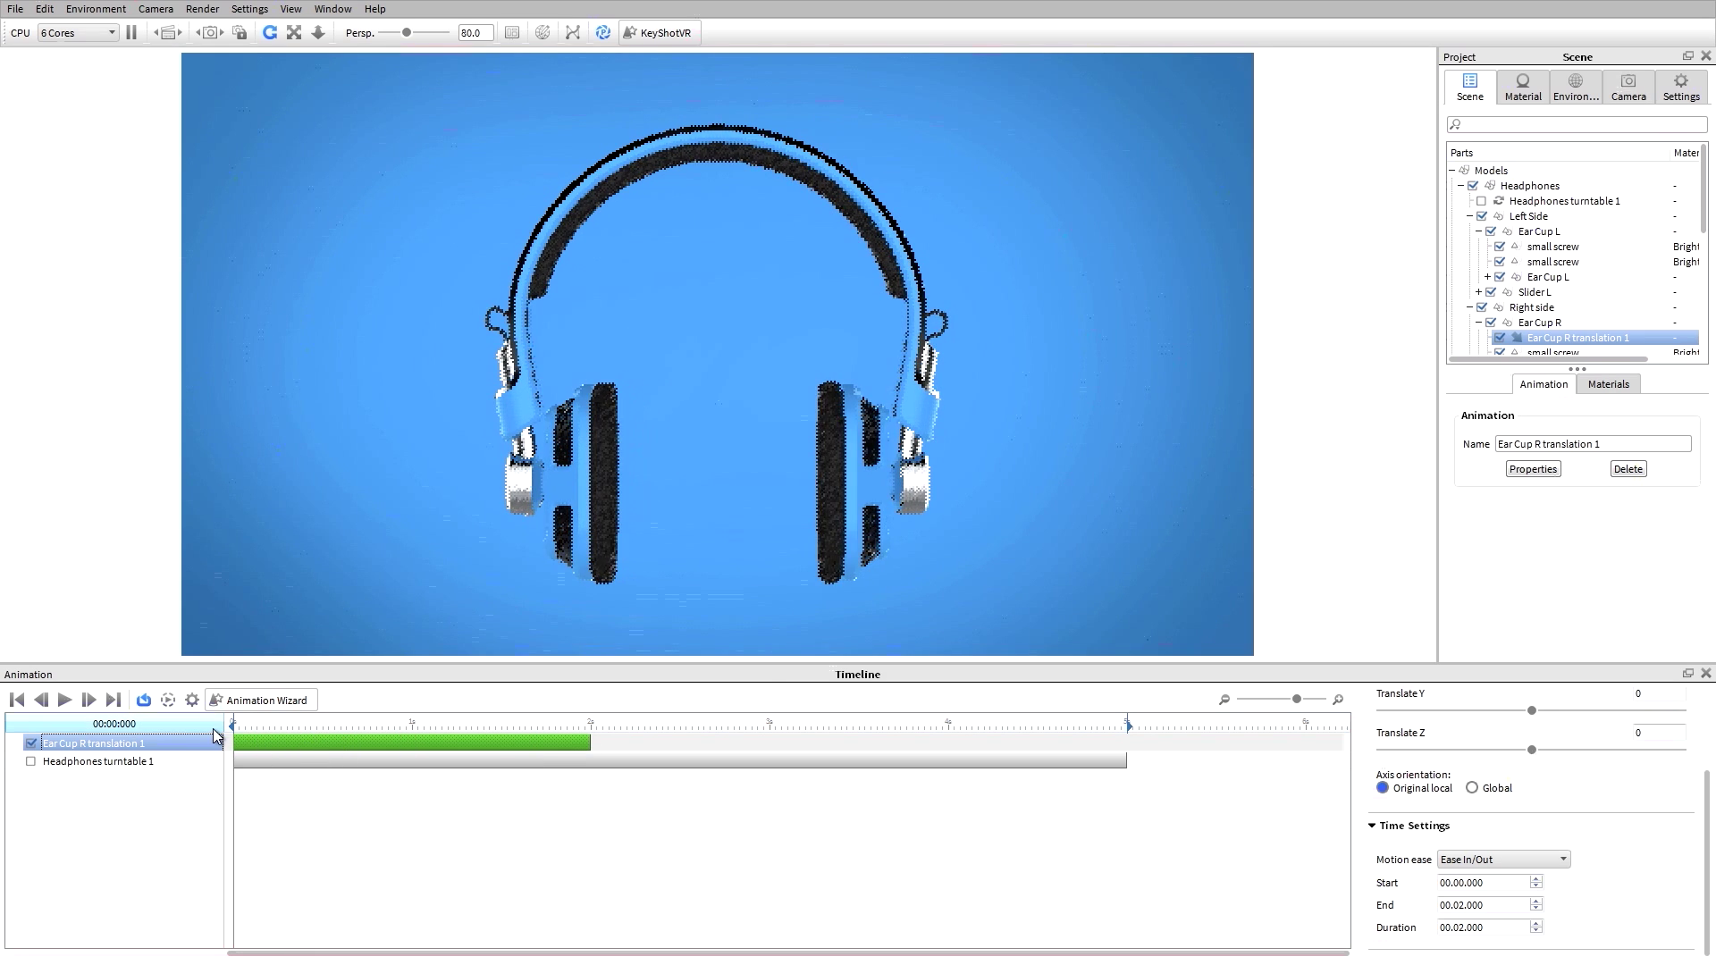
- Re-enable the turntable animation, play it together with the Ear Cup R translation, and return the timeline to 0 seconds
click(32, 762)
click(64, 700)
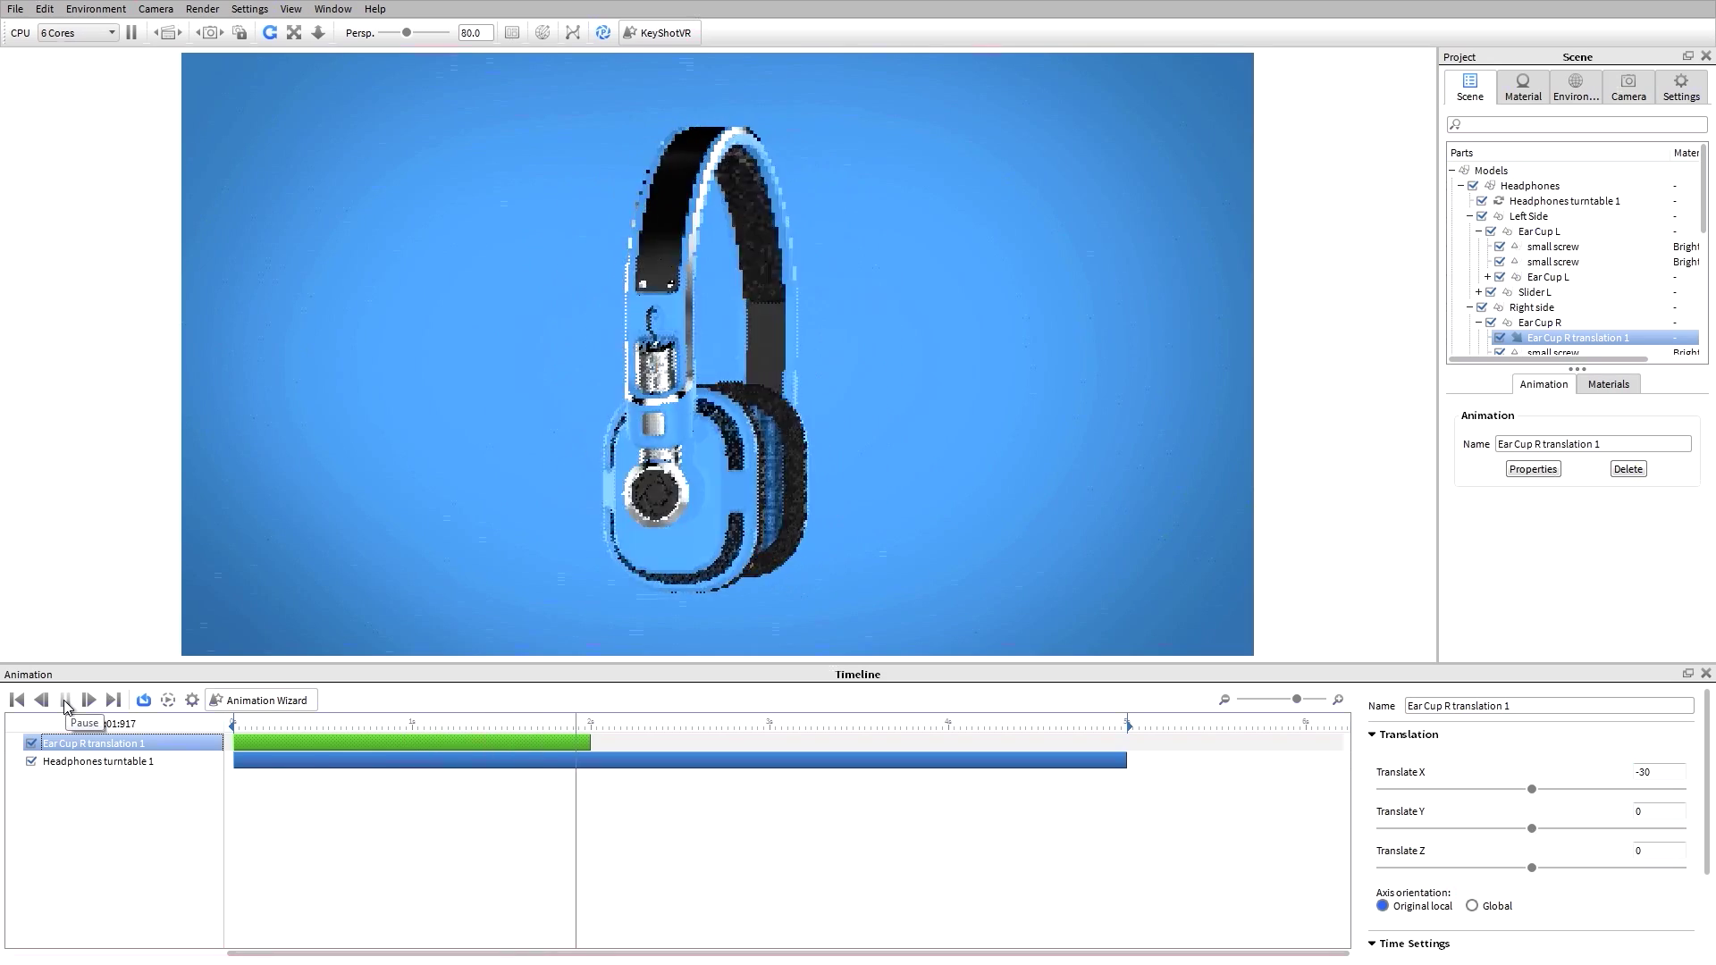
click(62, 700)
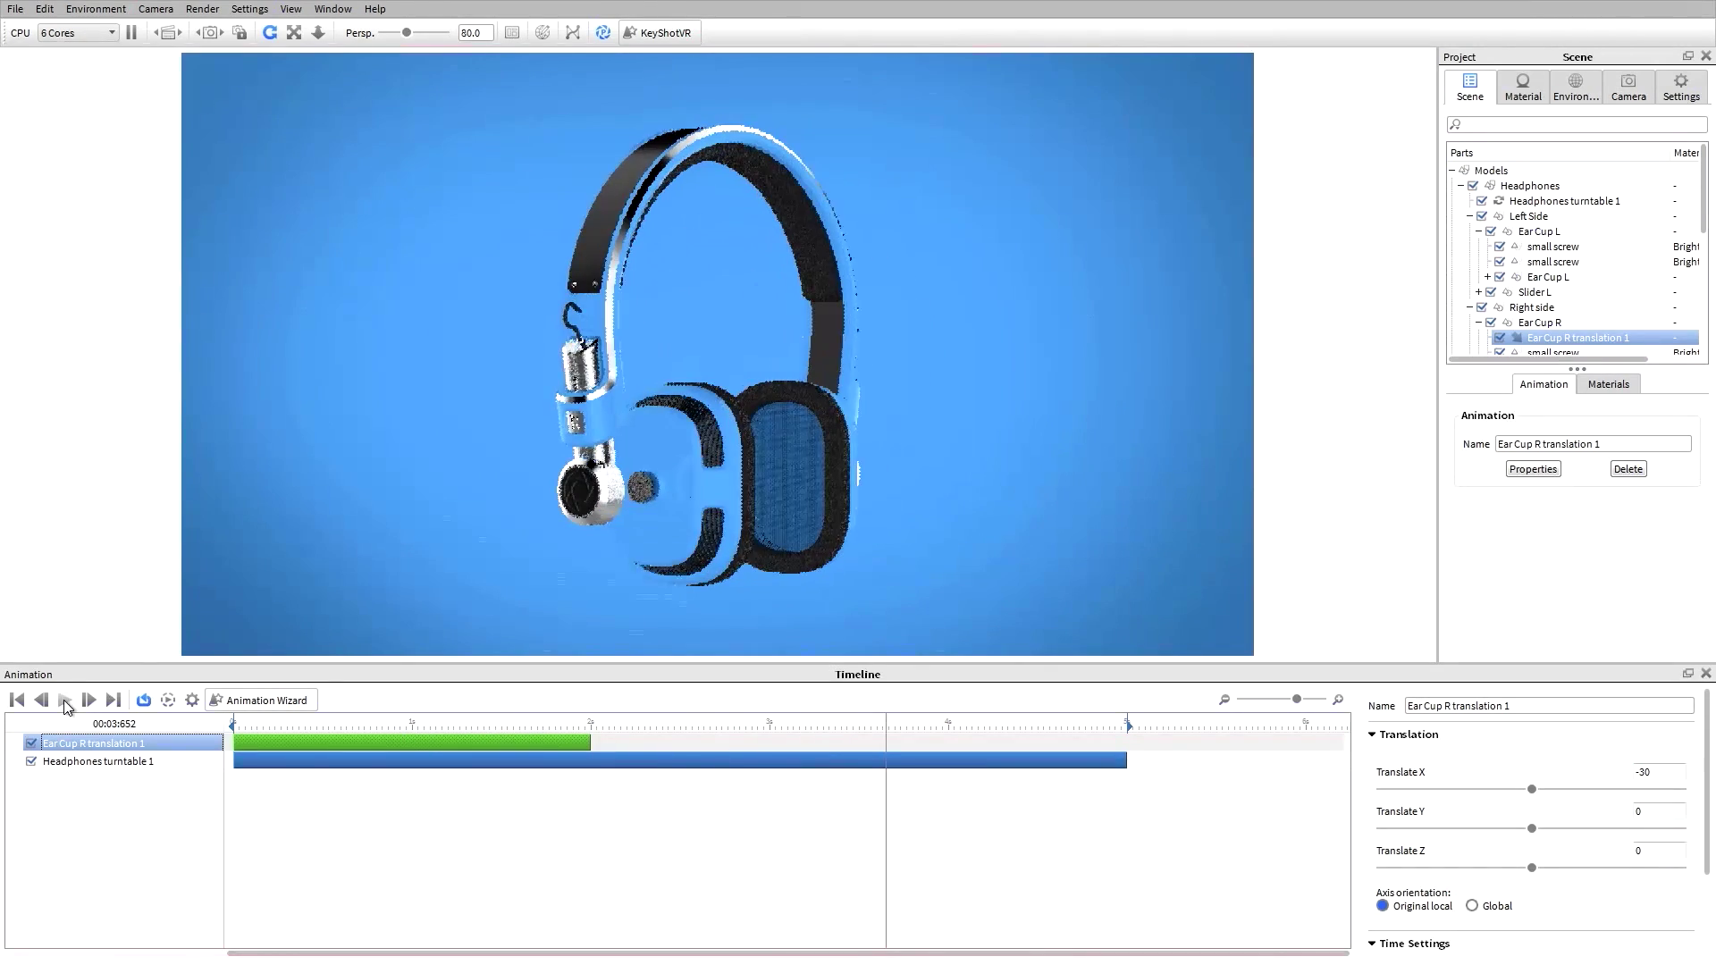
drag(519, 726, 173, 726)
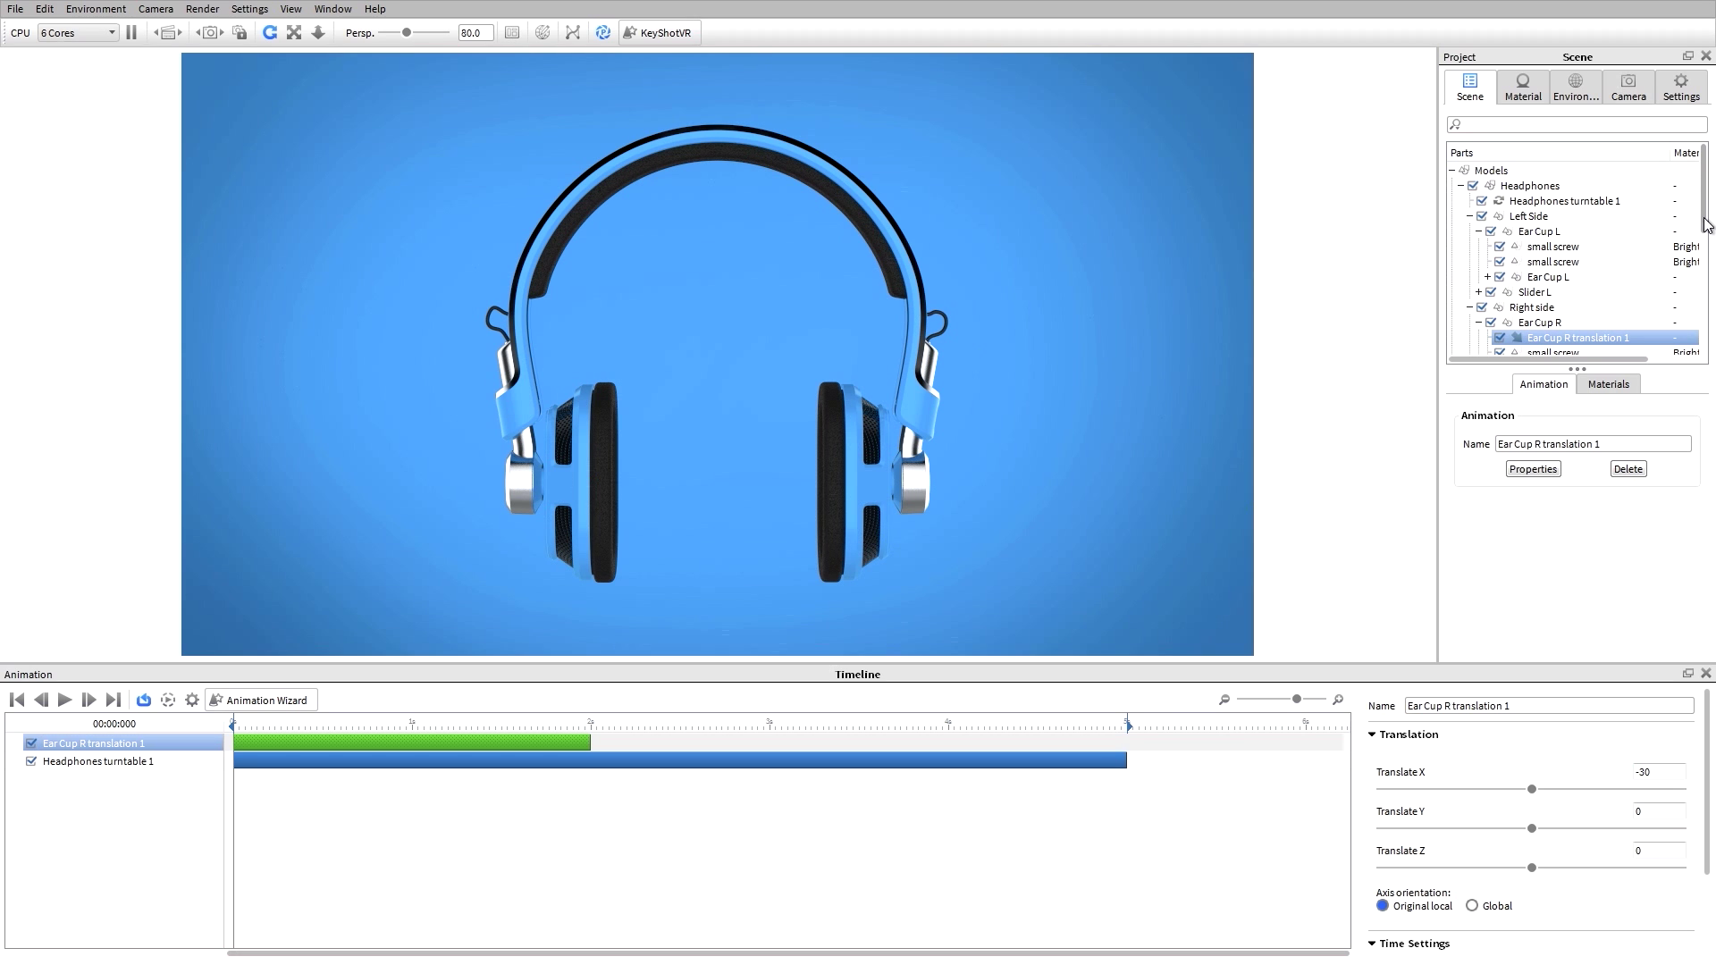
- Add a part Translation animation to the Ear Cup L group in the Left Side of the headphones
click(1544, 233)
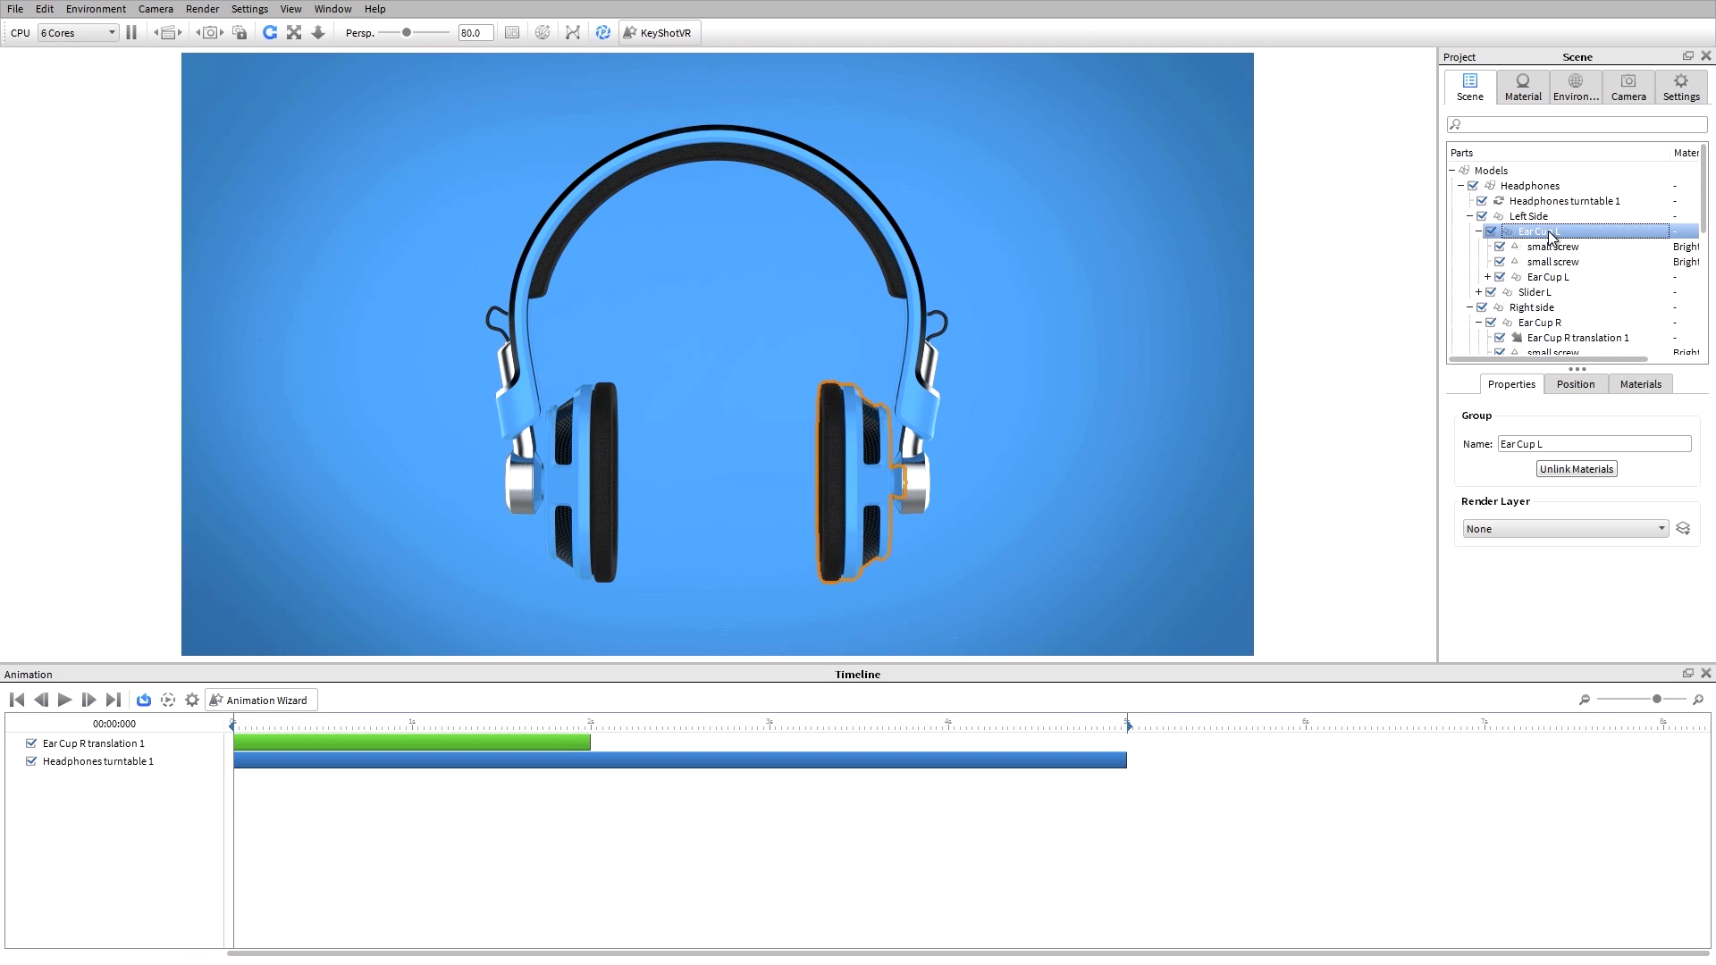
right_click(1550, 238)
mouse_move(1618, 283)
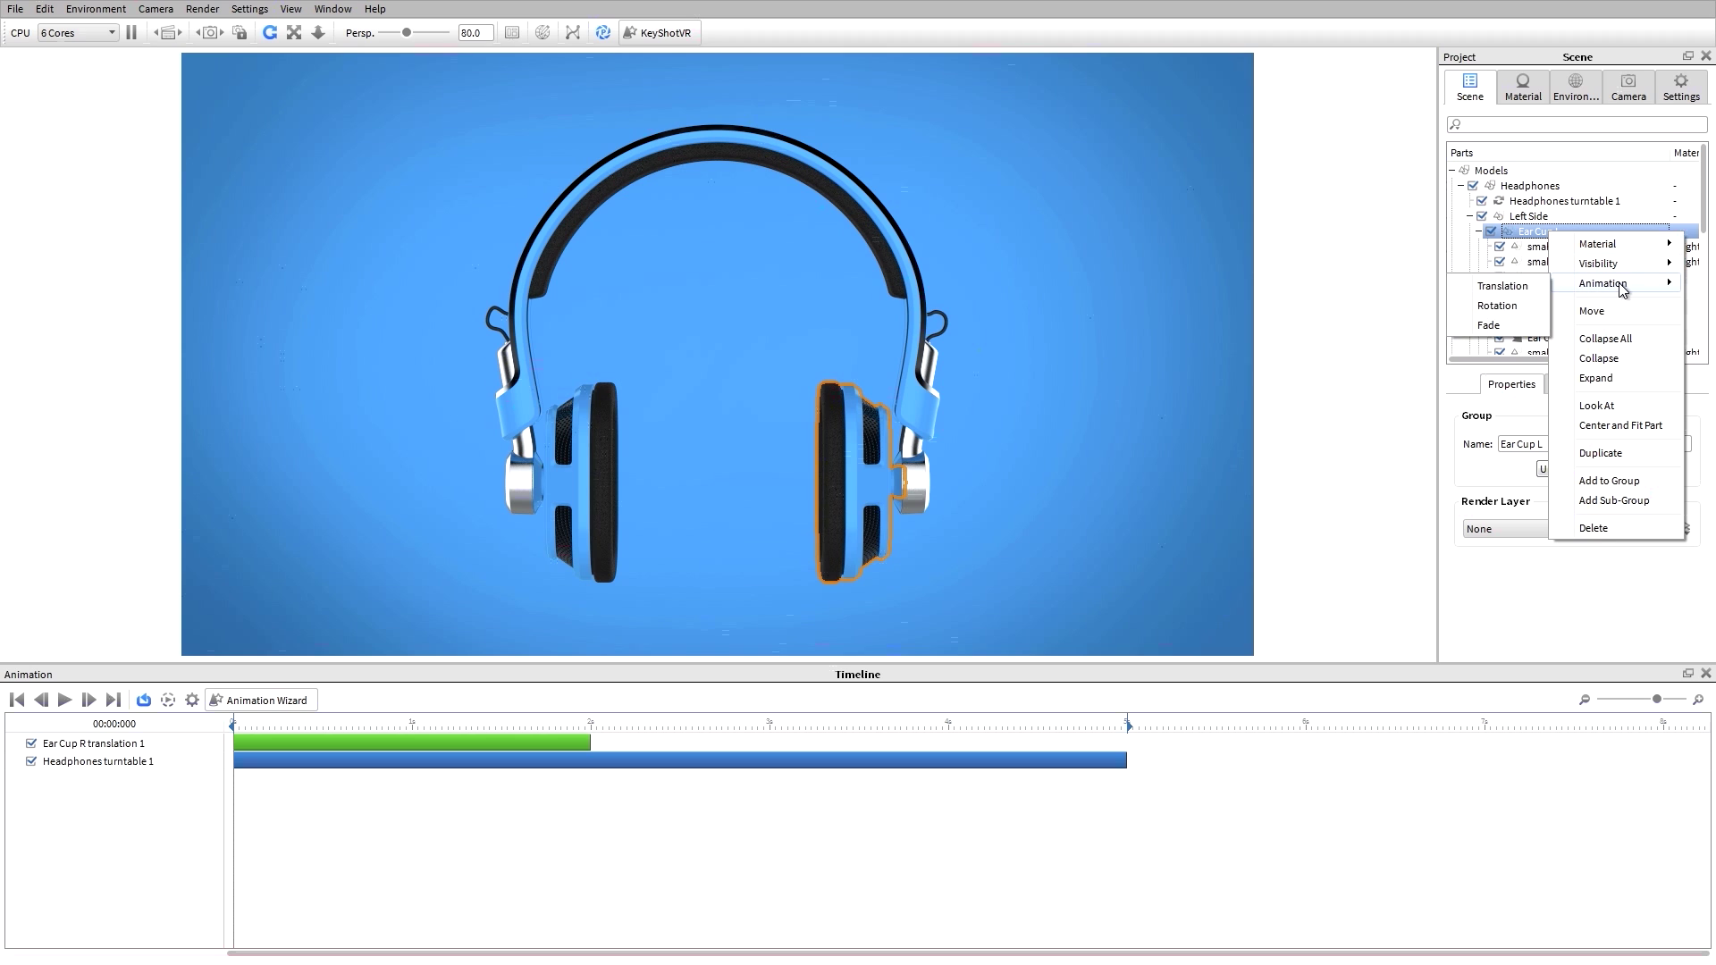
click(1504, 286)
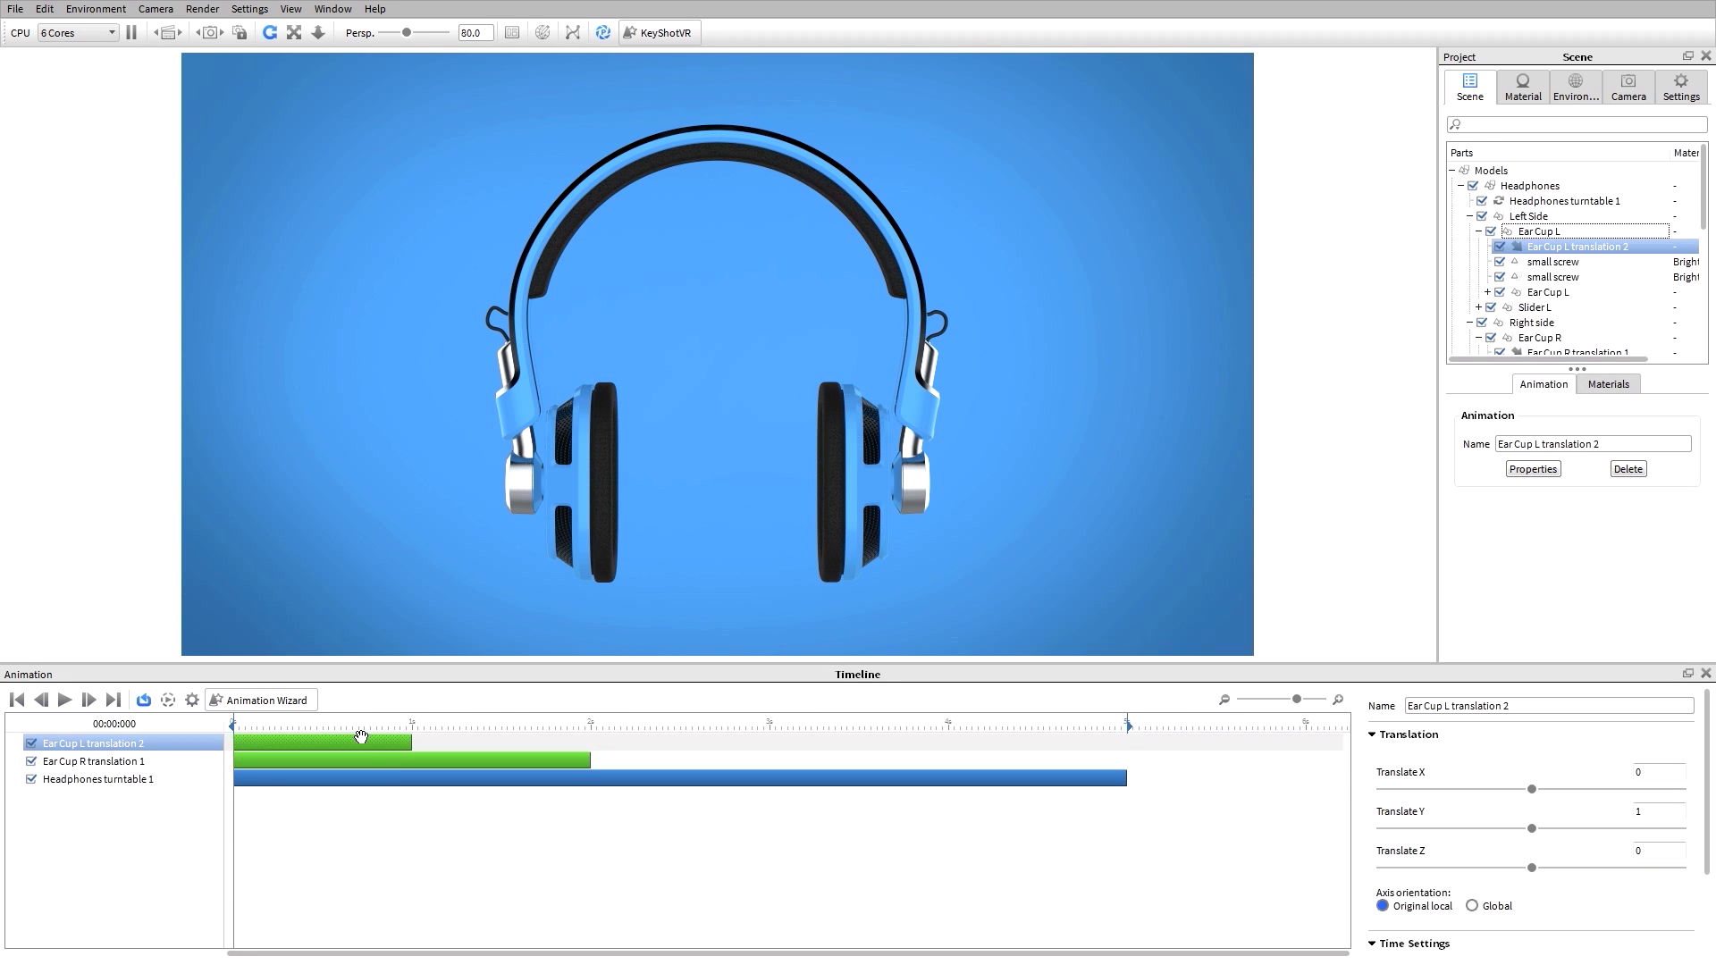
- Set the Ear Cup L translation to -30 in X and 0 in Y, scrubbing the timeline to check its direction
click(310, 724)
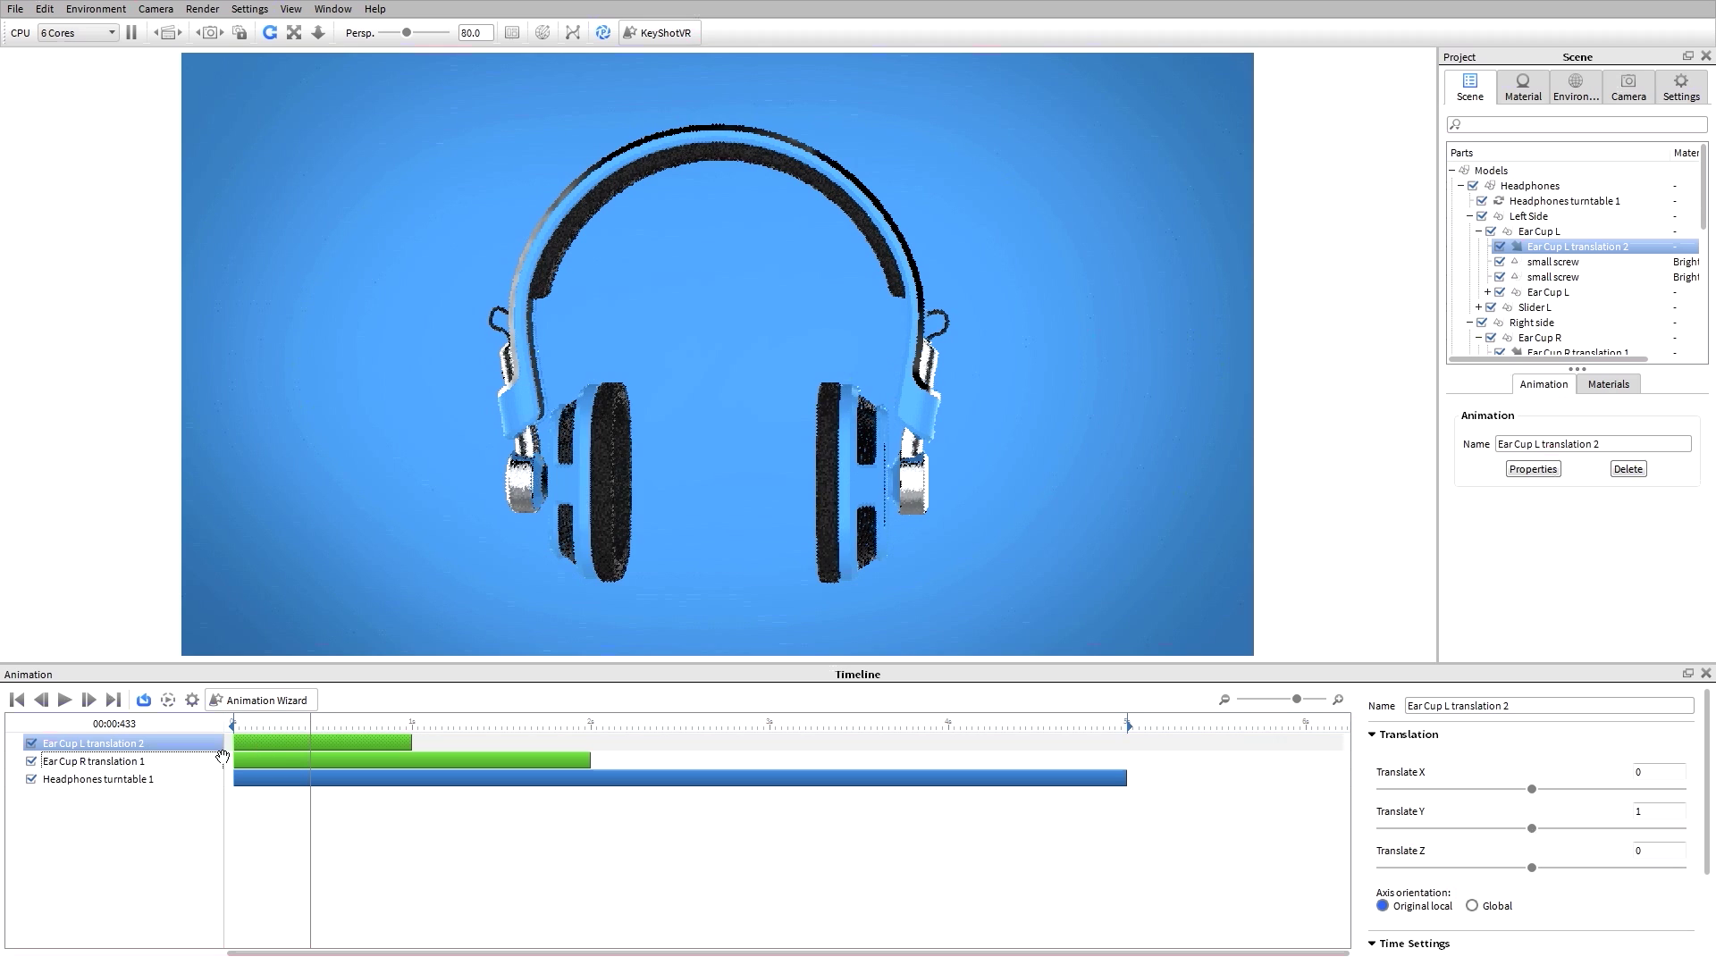
text(0)
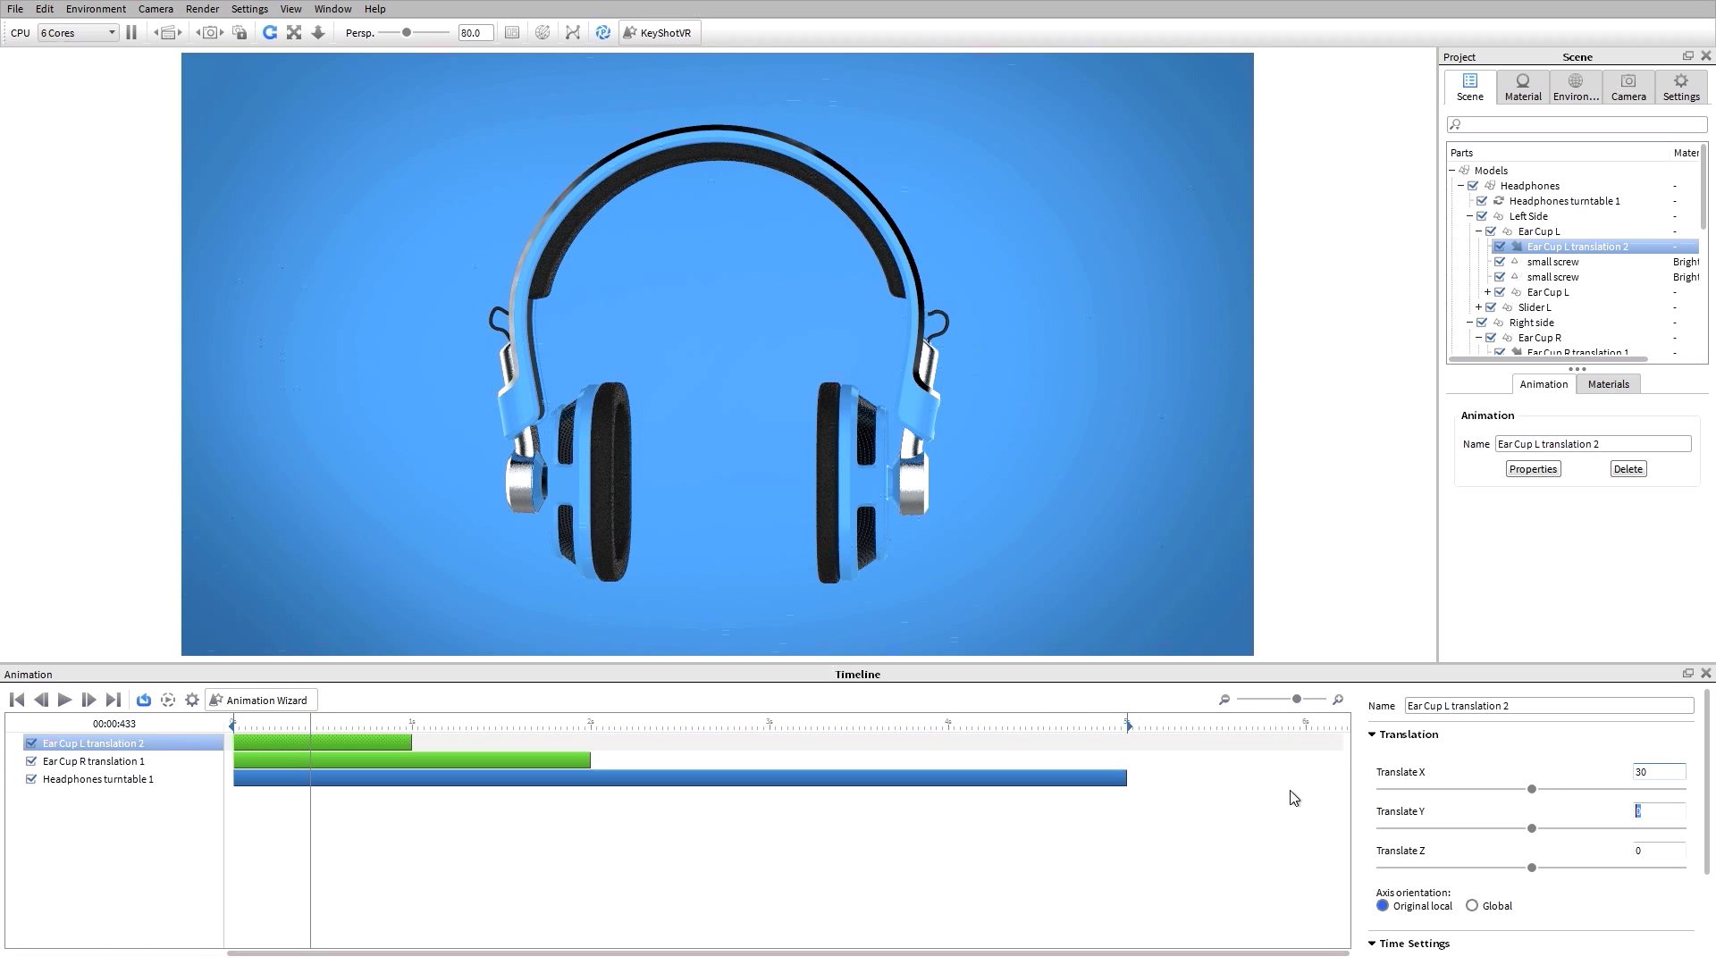
drag(346, 728, 232, 730)
key(space)
mouse_move(486, 742)
mouse_down()
mouse_move(248, 738)
mouse_move(452, 738)
mouse_up()
click(1686, 772)
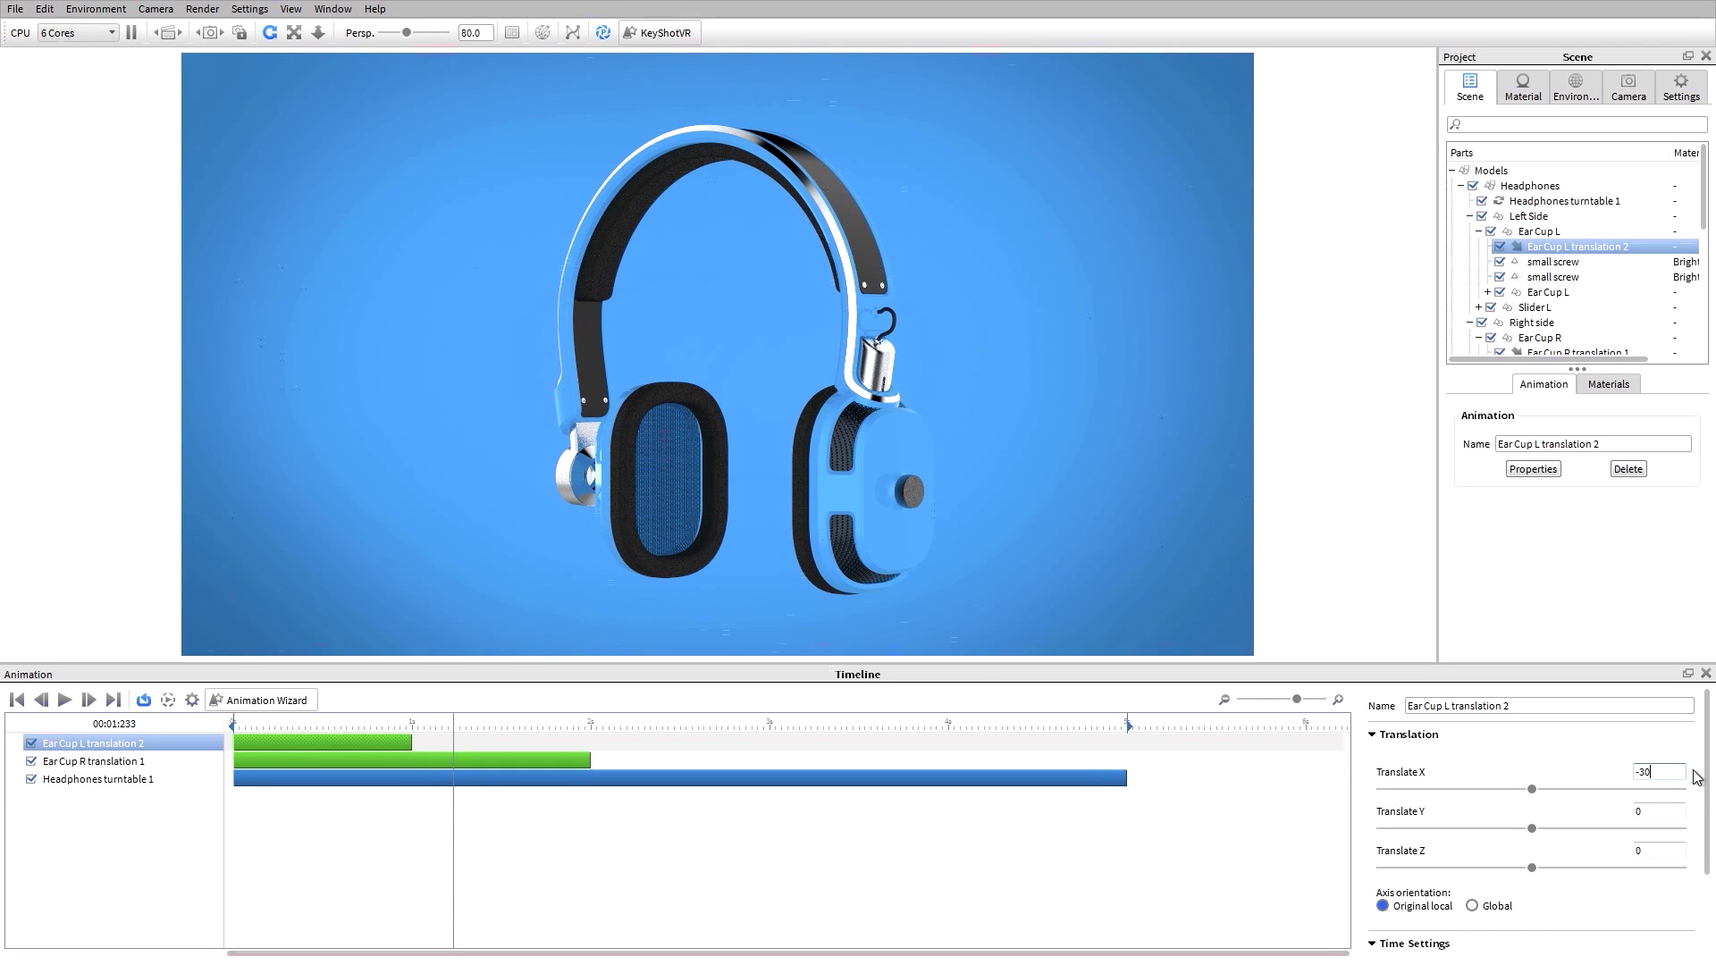
key(Tab)
- Lengthen the Ear Cup L translation to a 2-second duration and open its motion ease options
drag(390, 721, 351, 719)
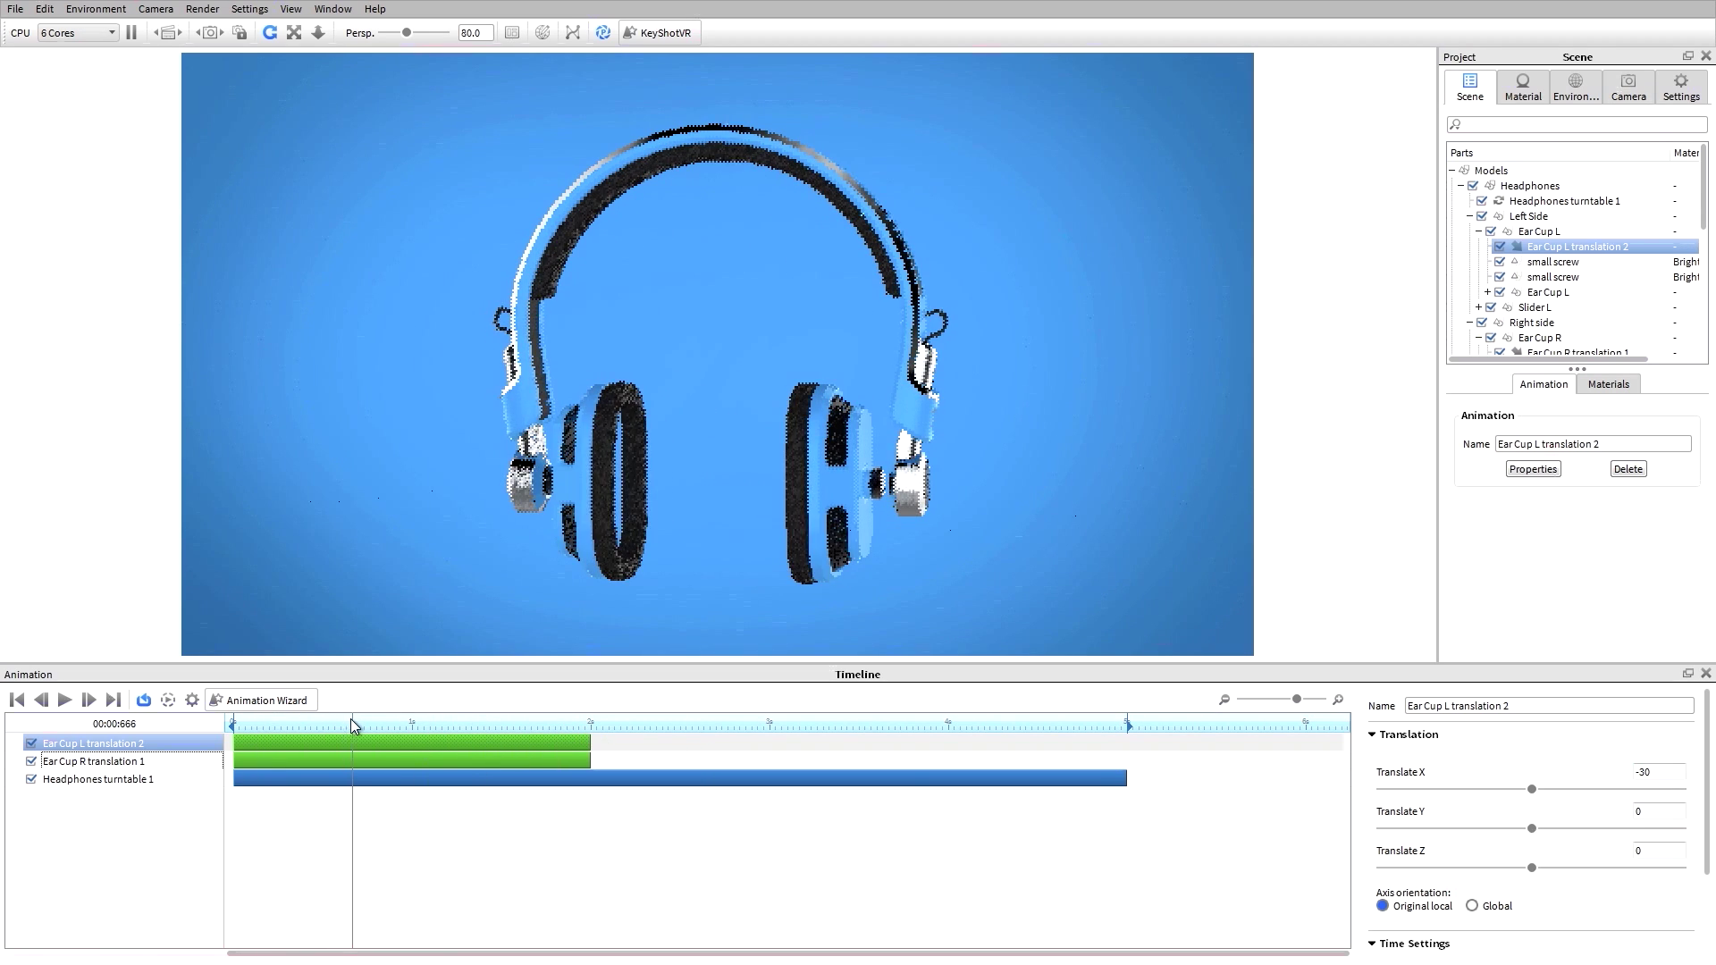
scroll(1547, 904, down, 3)
click(1498, 858)
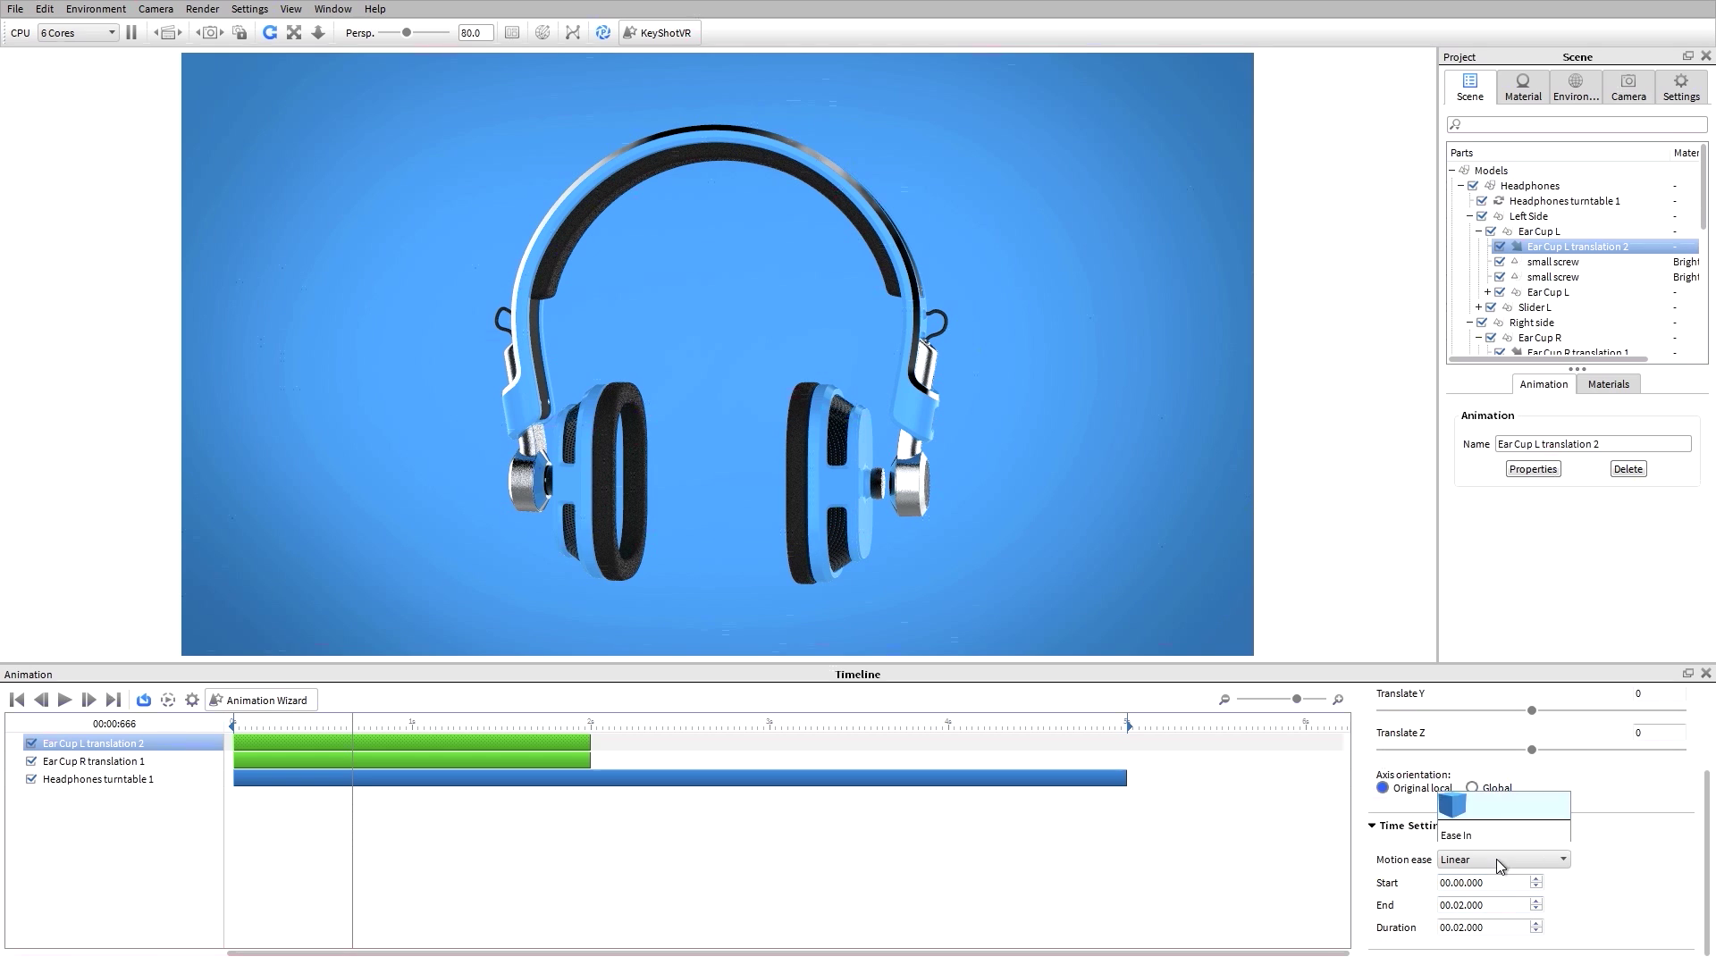
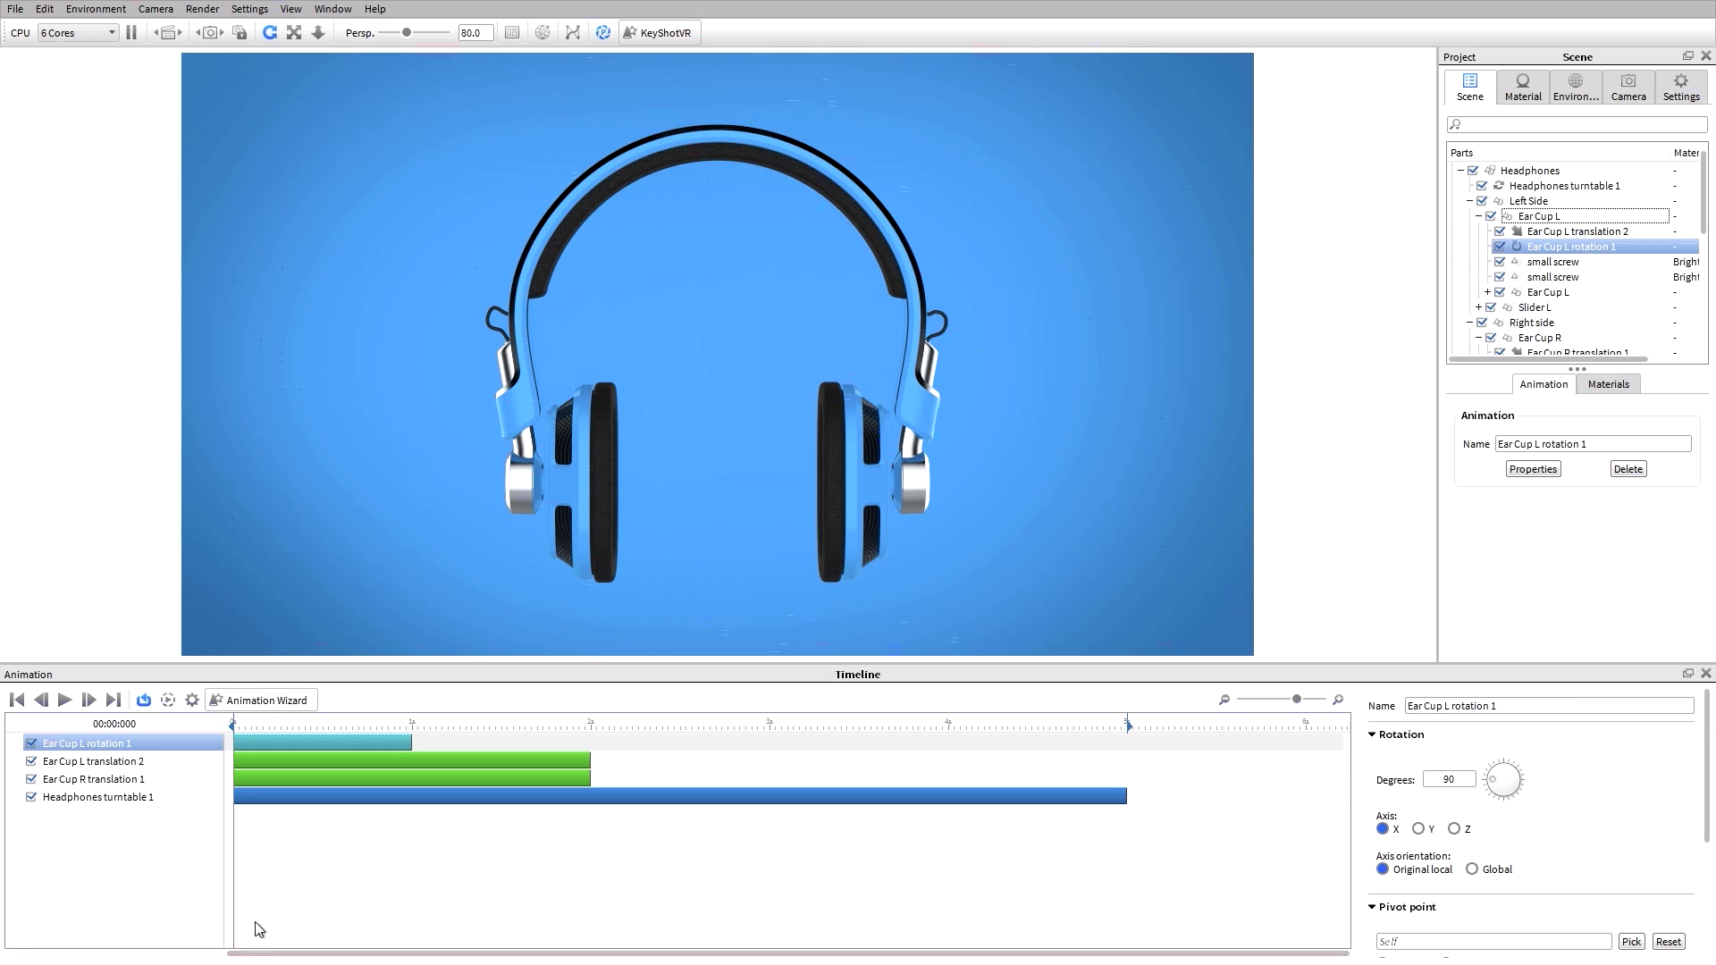
- Disable both ear cup translations and the turntable, and scrub the timeline to preview the Ear Cup L rotation alone
drag(249, 724, 352, 733)
click(130, 742)
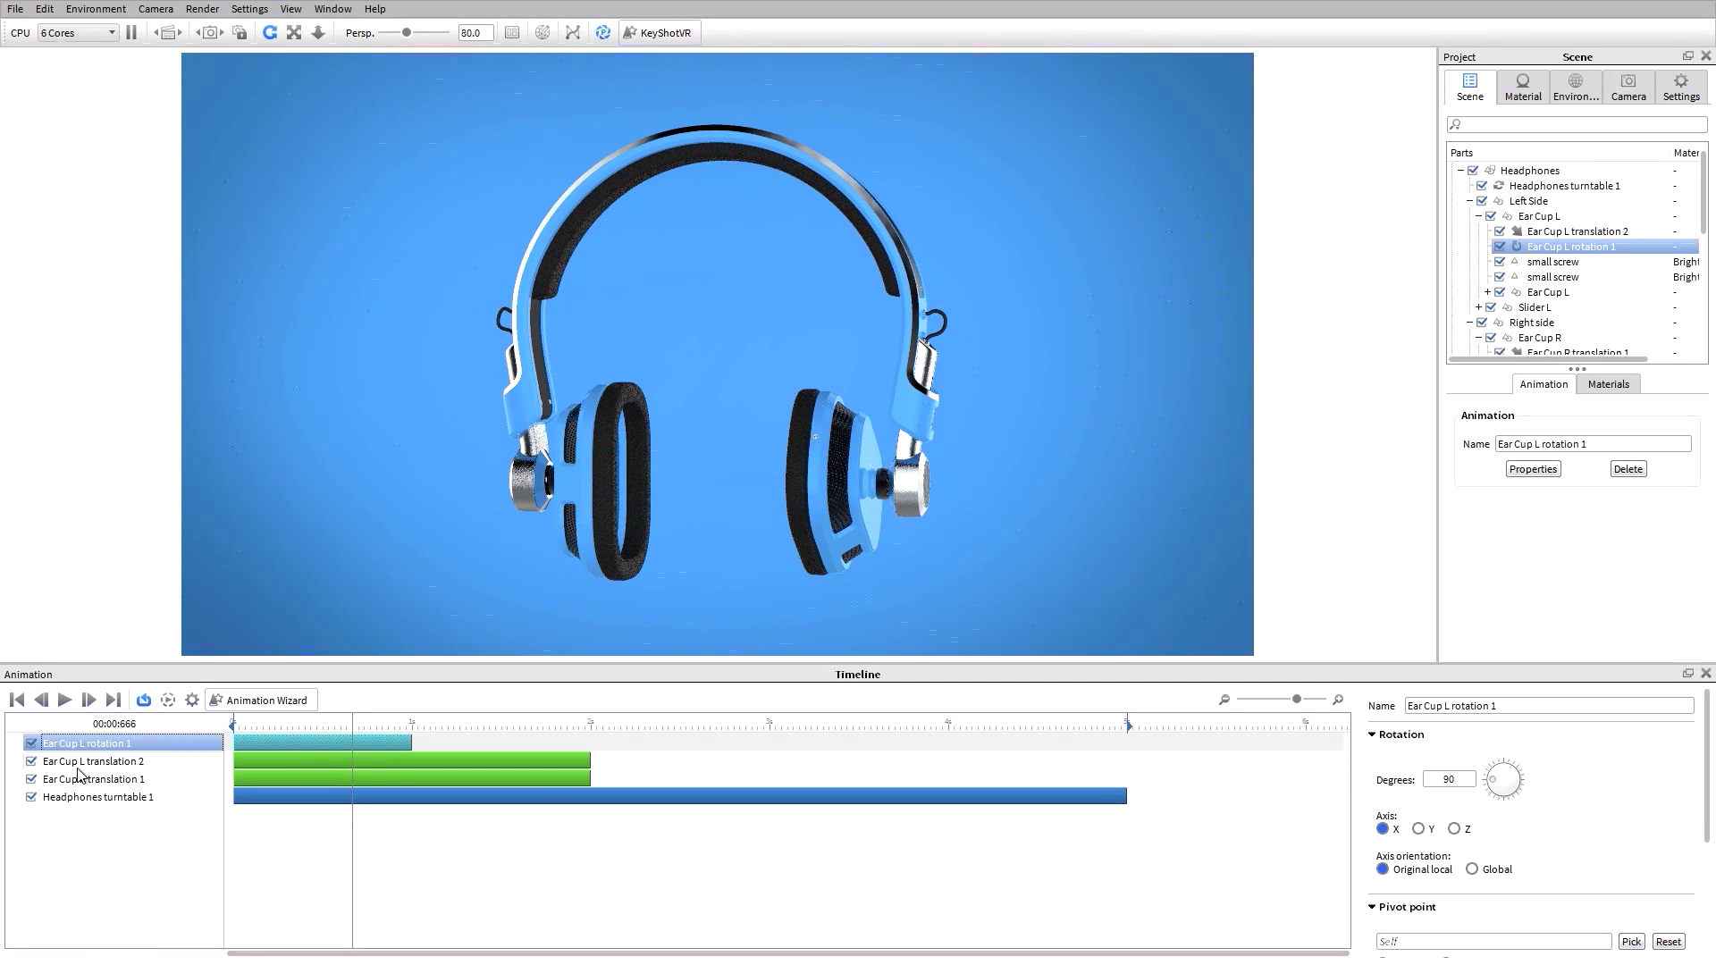
click(31, 761)
click(31, 780)
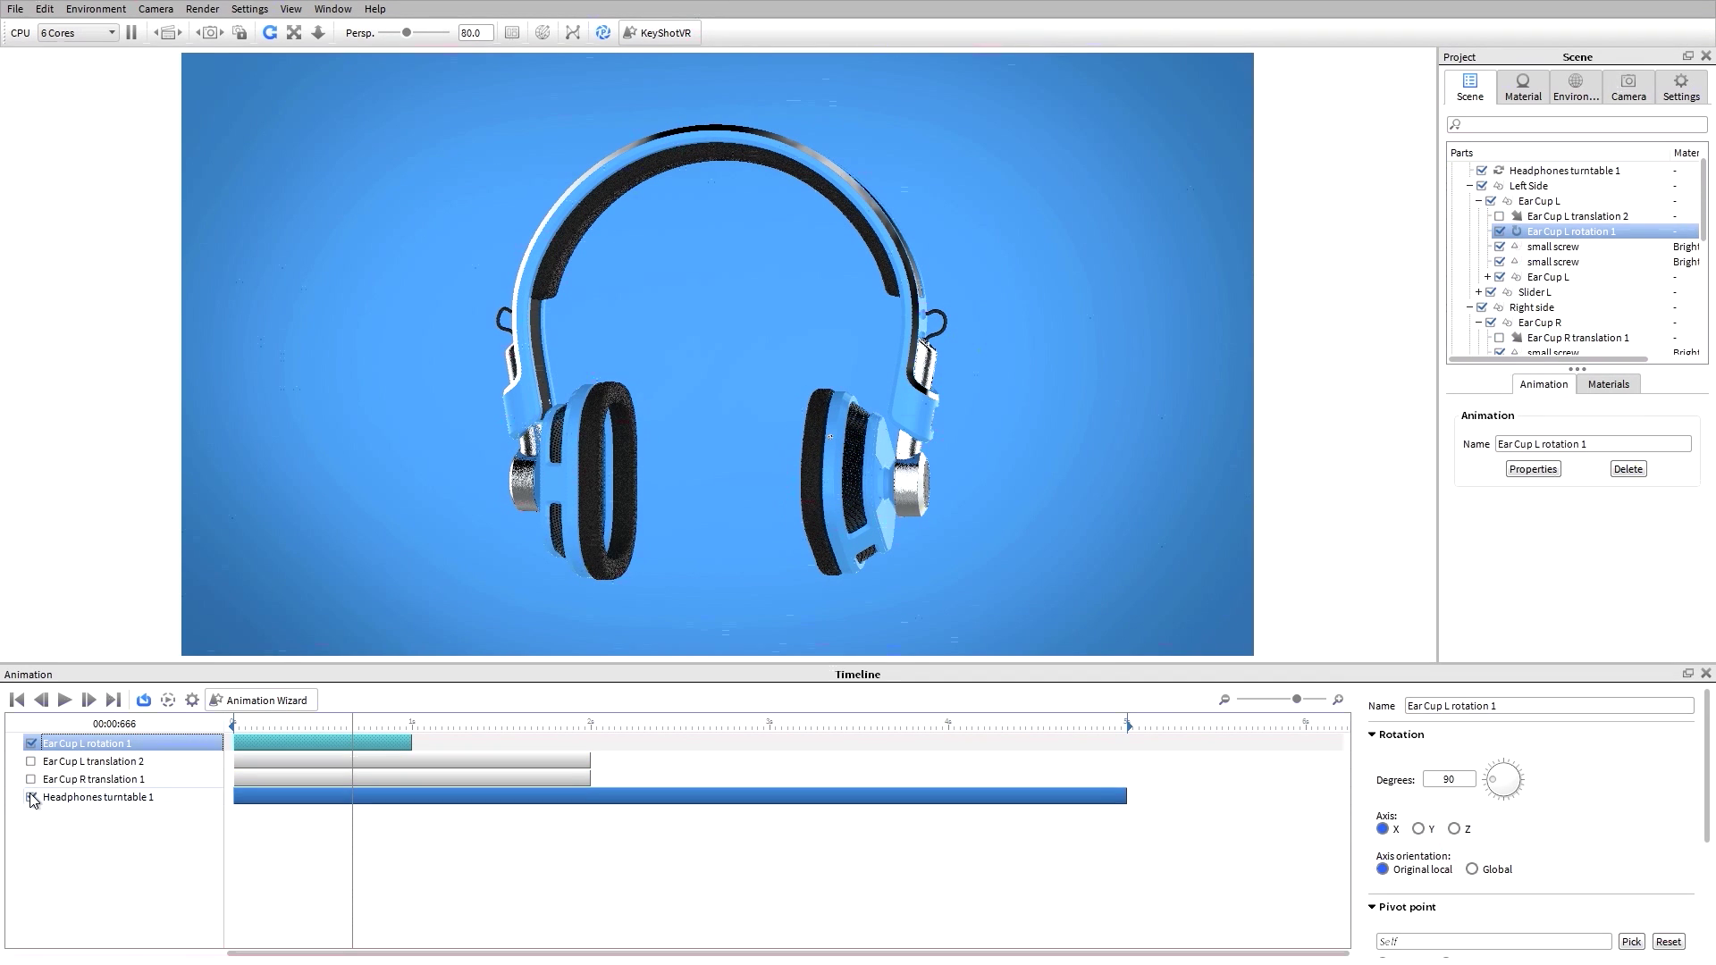
click(32, 797)
drag(365, 735, 412, 729)
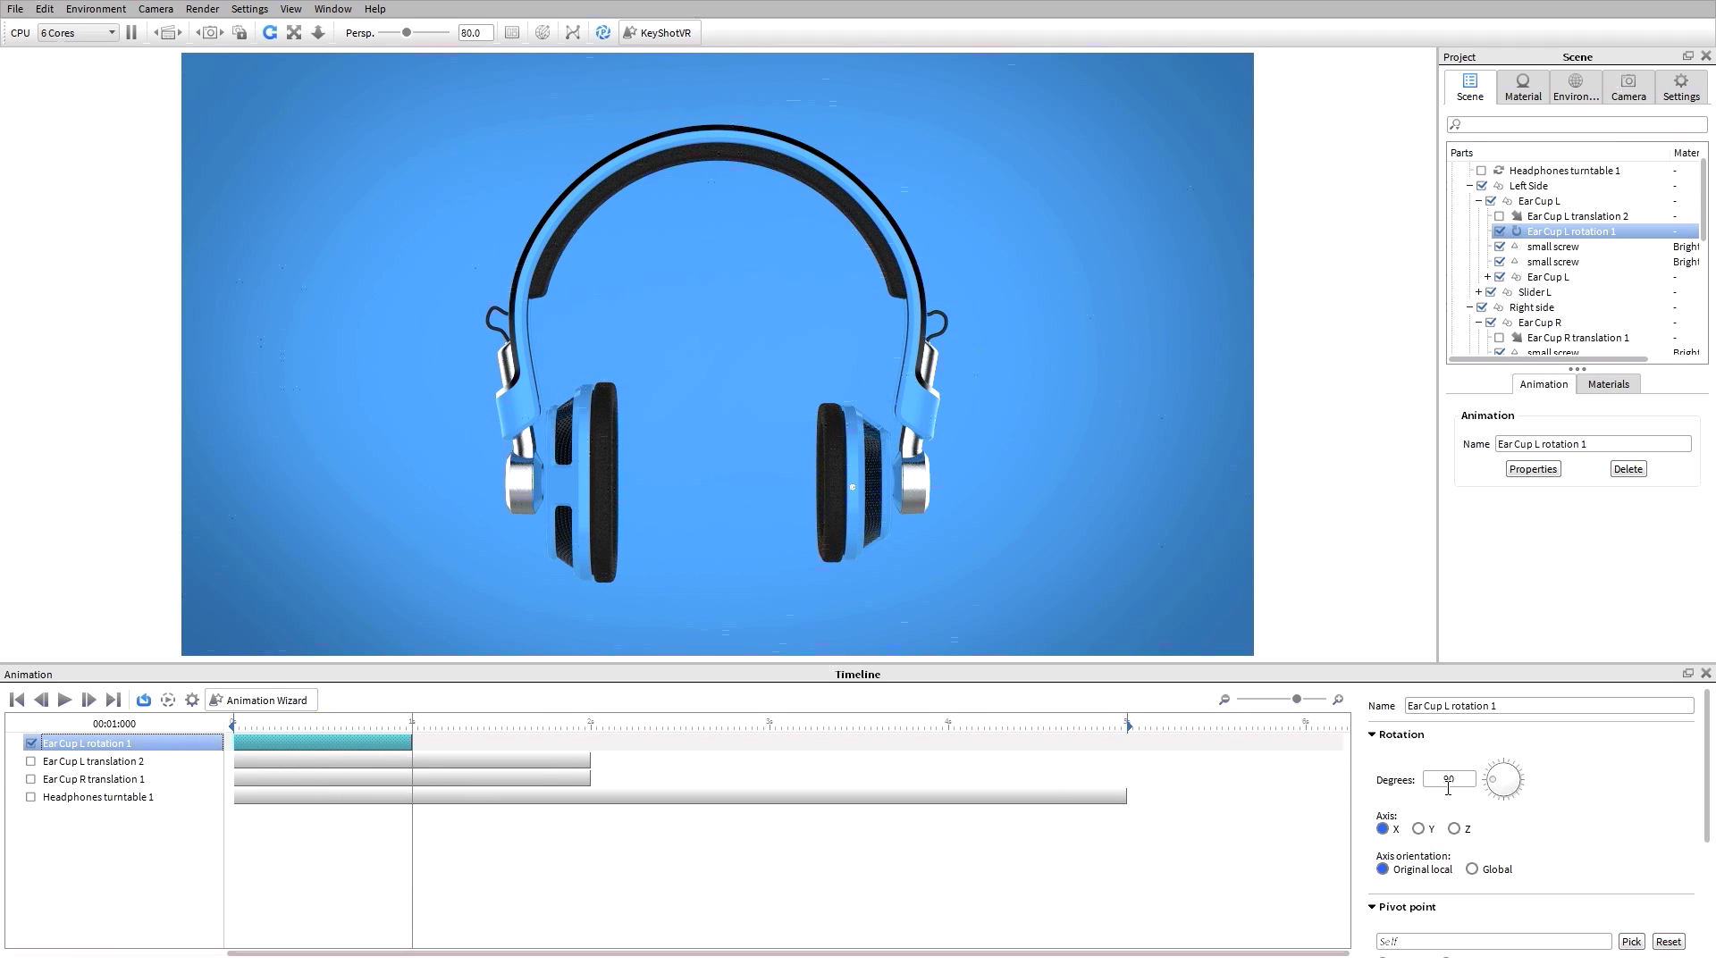
- Set the Ear Cup L rotation to 180 degrees and check the end position on the timeline
double_click(1466, 781)
key(Return)
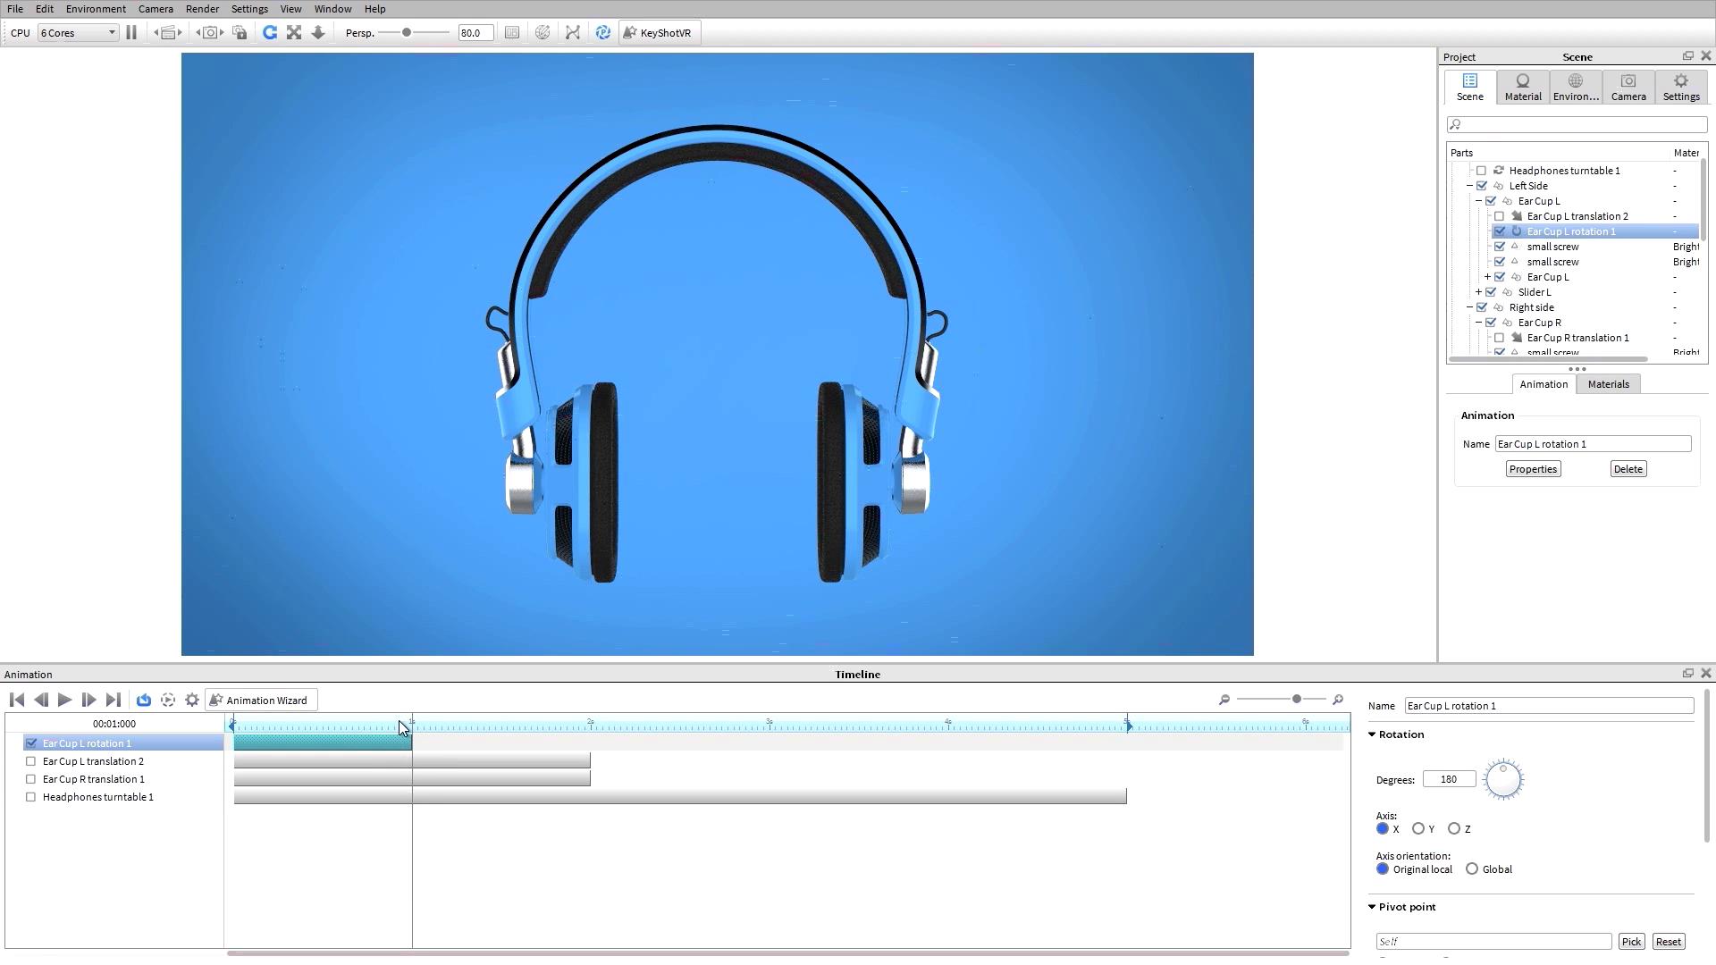
click(556, 722)
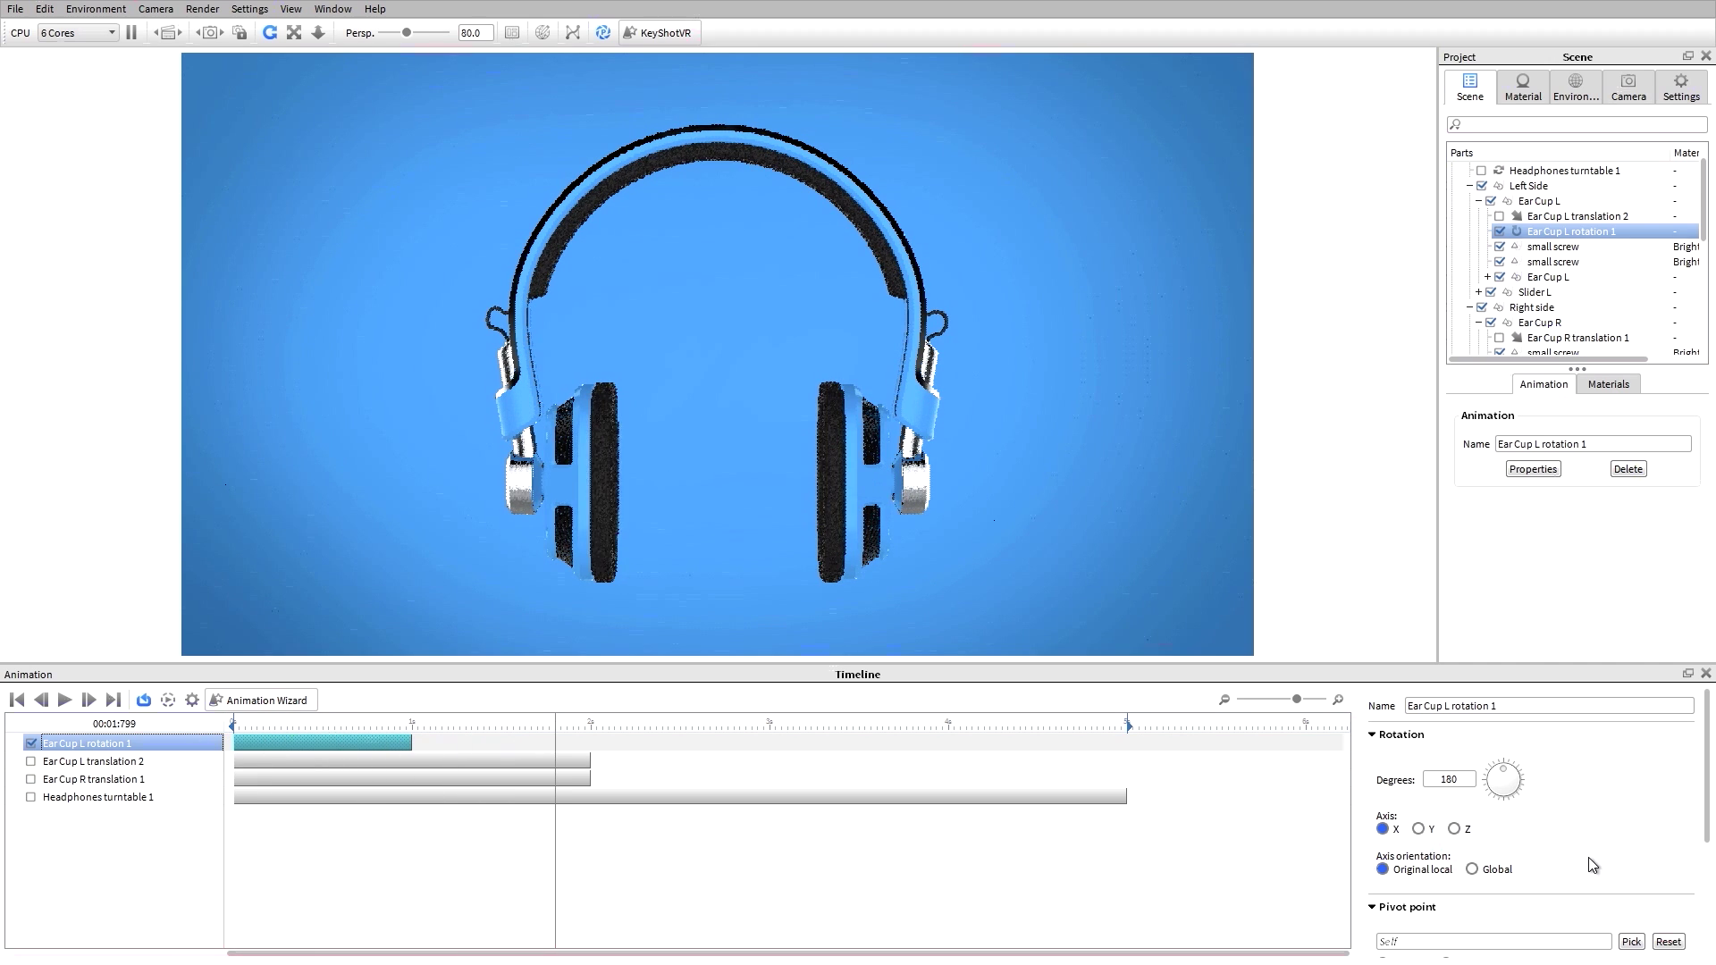
- Give the Ear Cup L rotation Ease In/Out motion and scrub the timeline to preview it
scroll(1698, 888, down, 2)
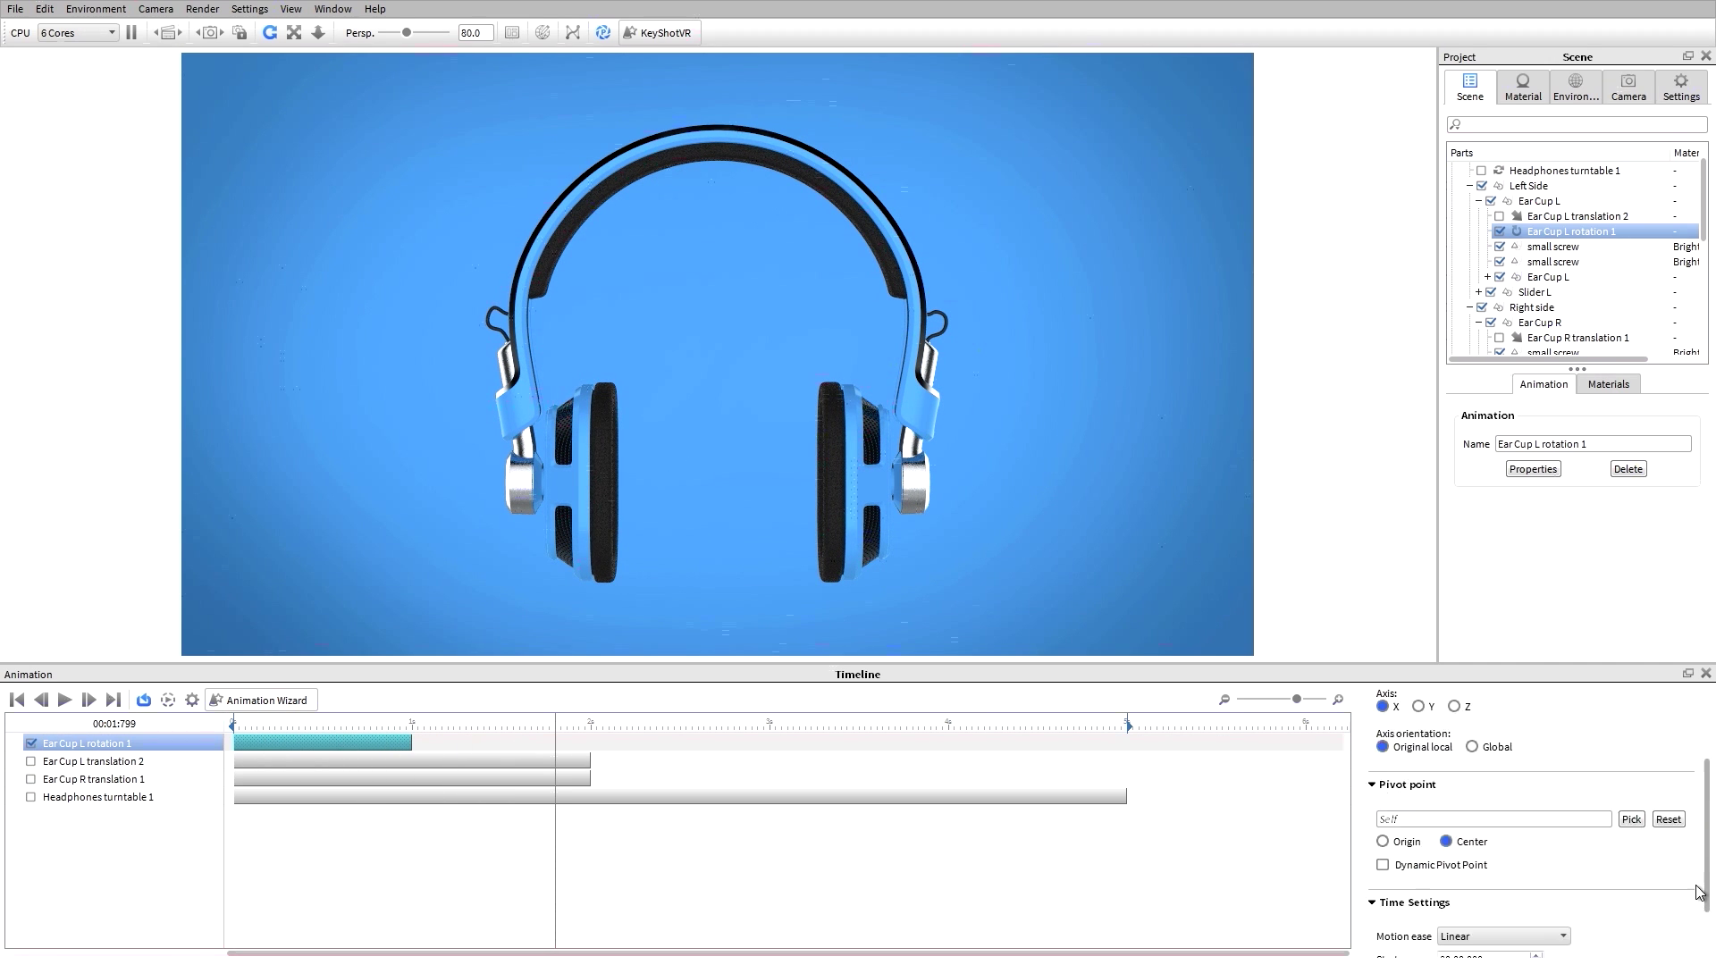
scroll(1696, 892, down, 1)
click(1503, 858)
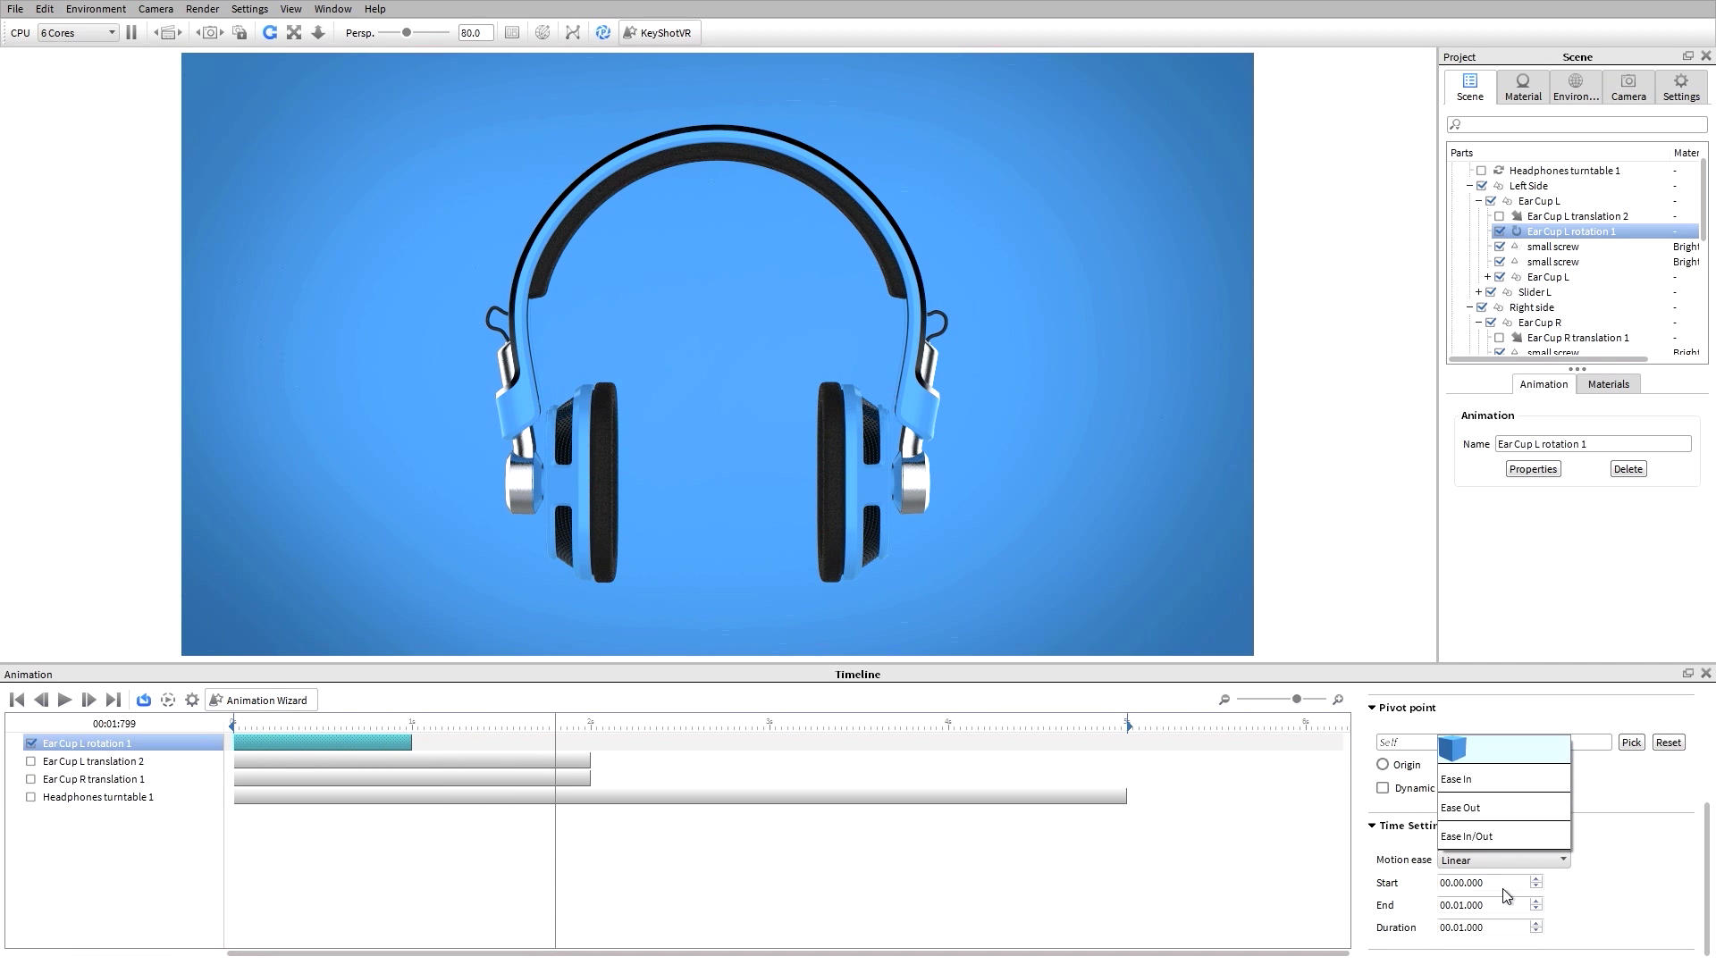
click(1500, 831)
scroll(1703, 784, up, 3)
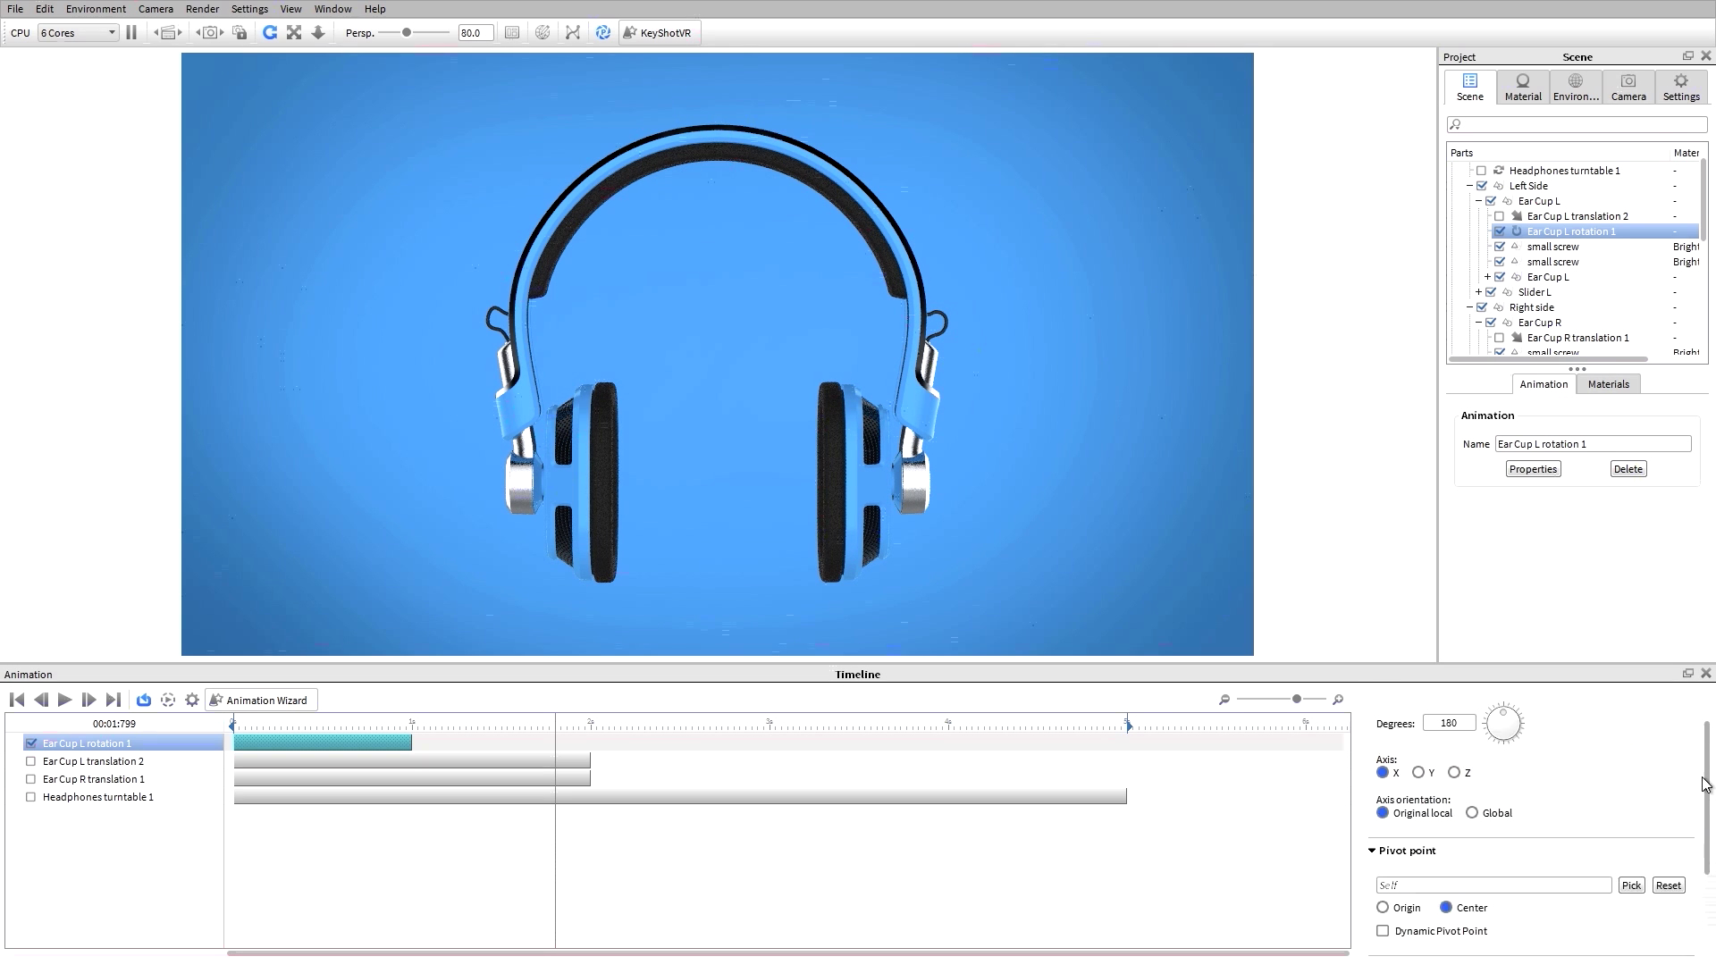
scroll(1609, 809, down, 1)
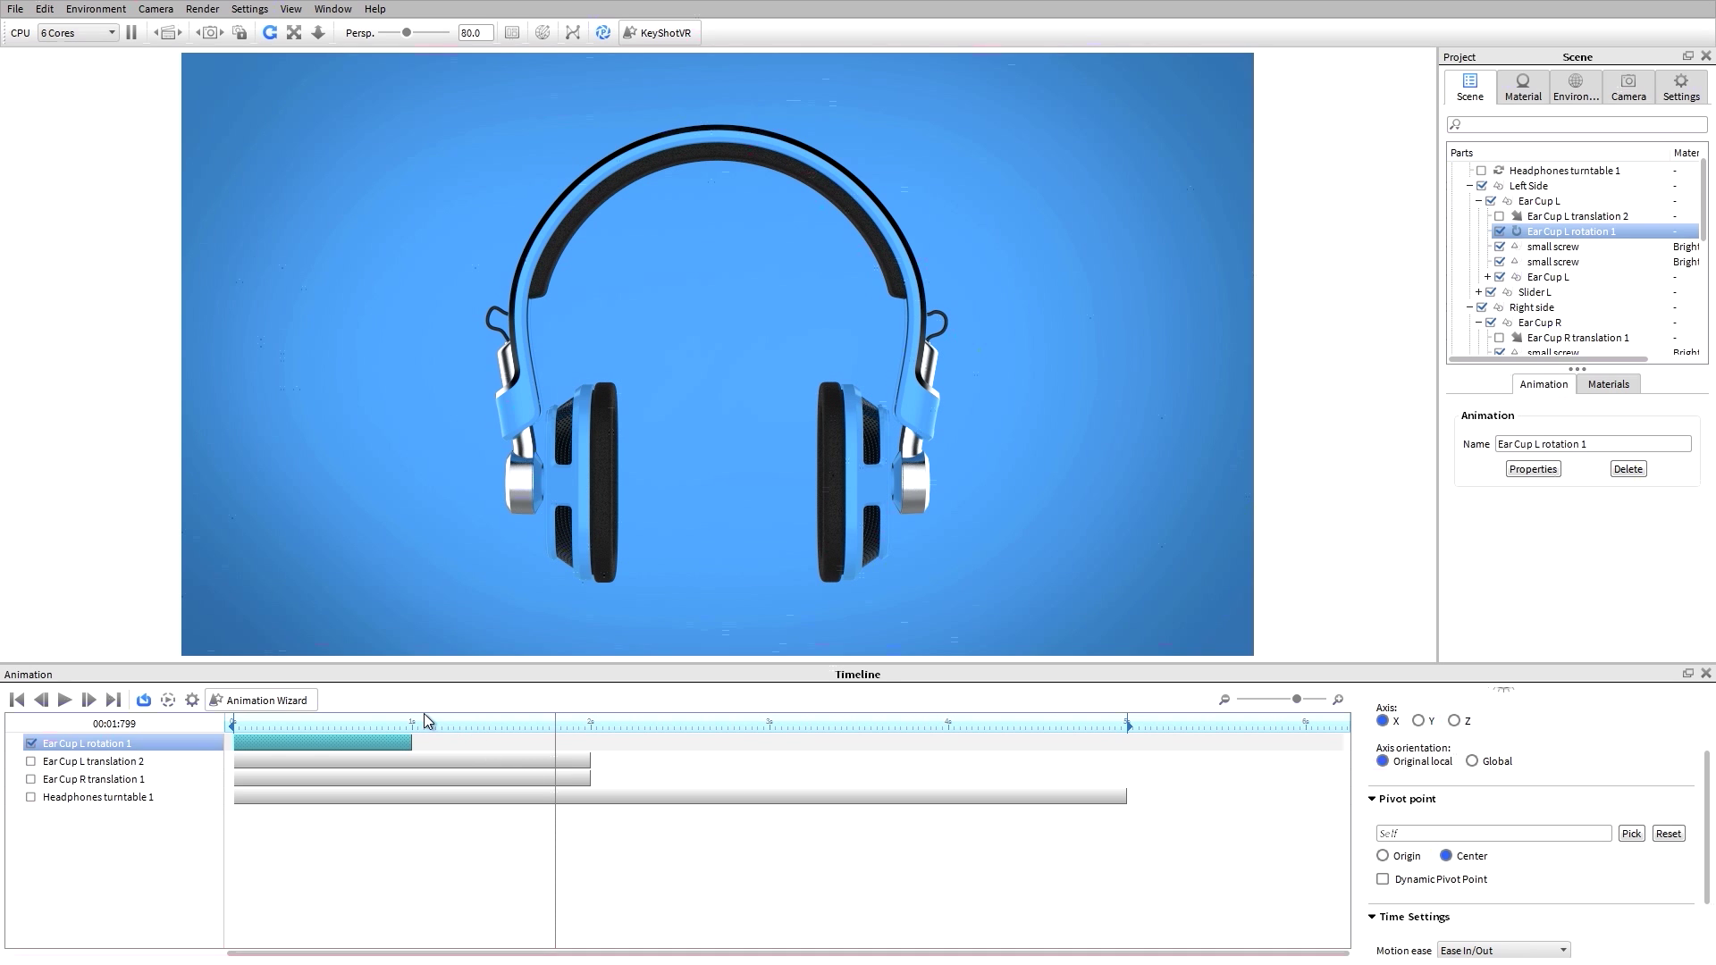
click(308, 722)
drag(297, 720, 495, 730)
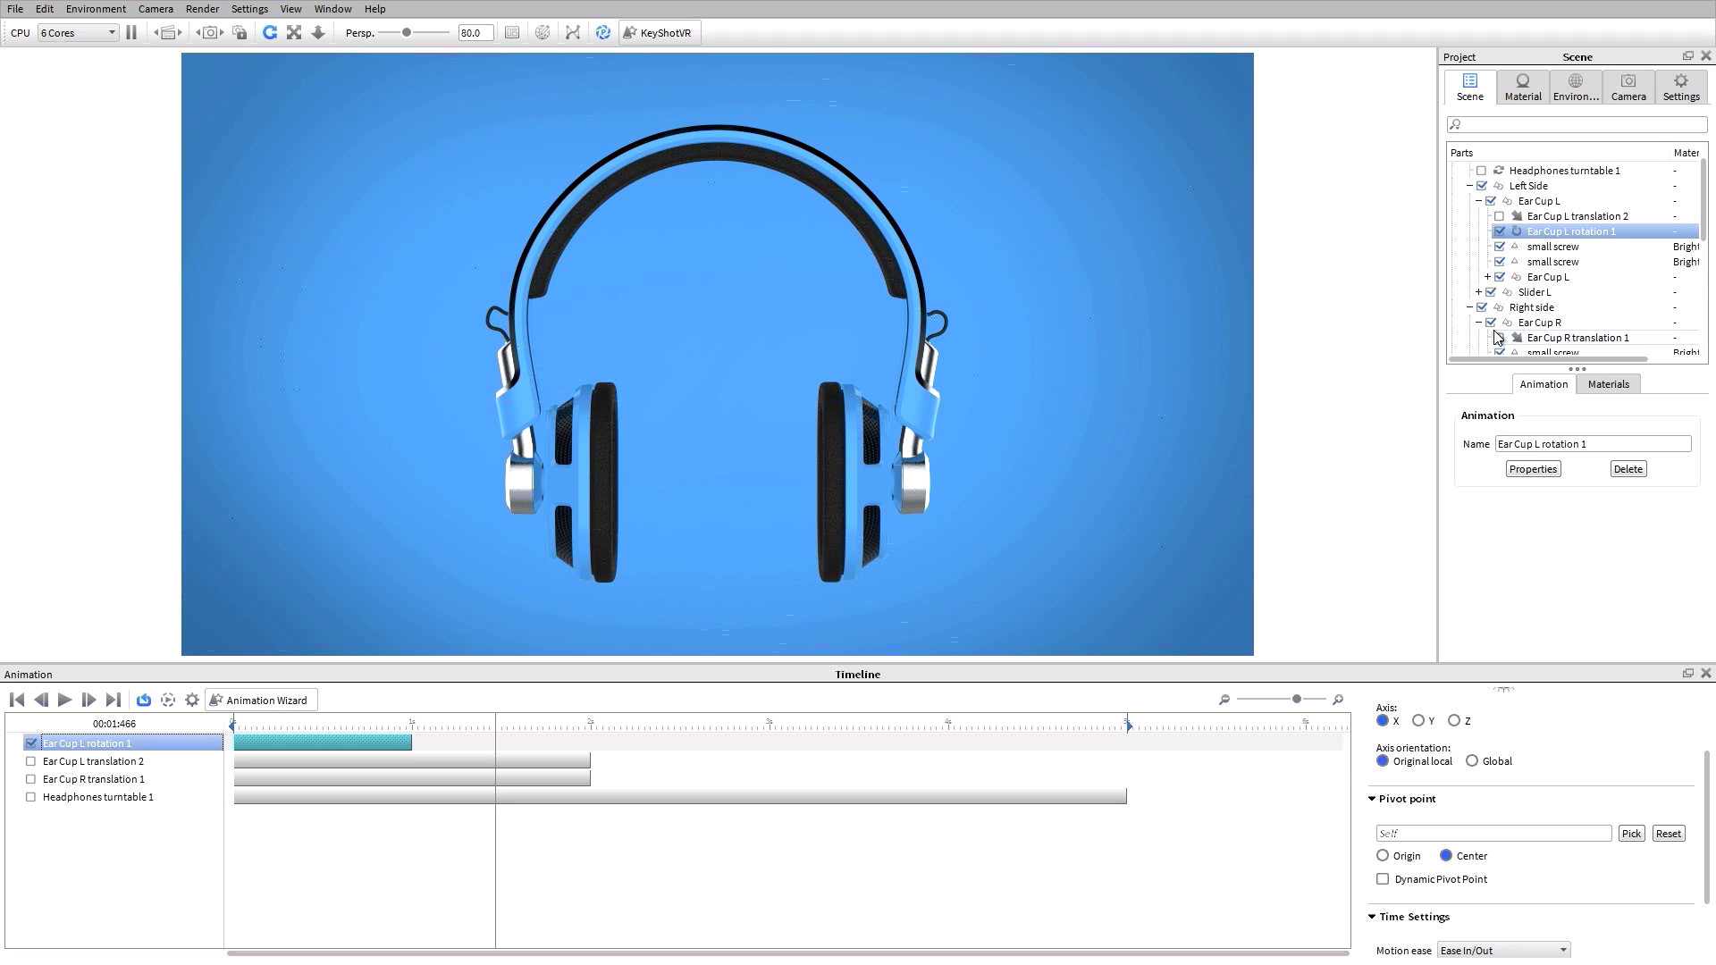
- Copy the Ear Cup L rotation animation and paste it as an unlinked copy onto the Ear Cup R group
click(1572, 217)
click(1575, 232)
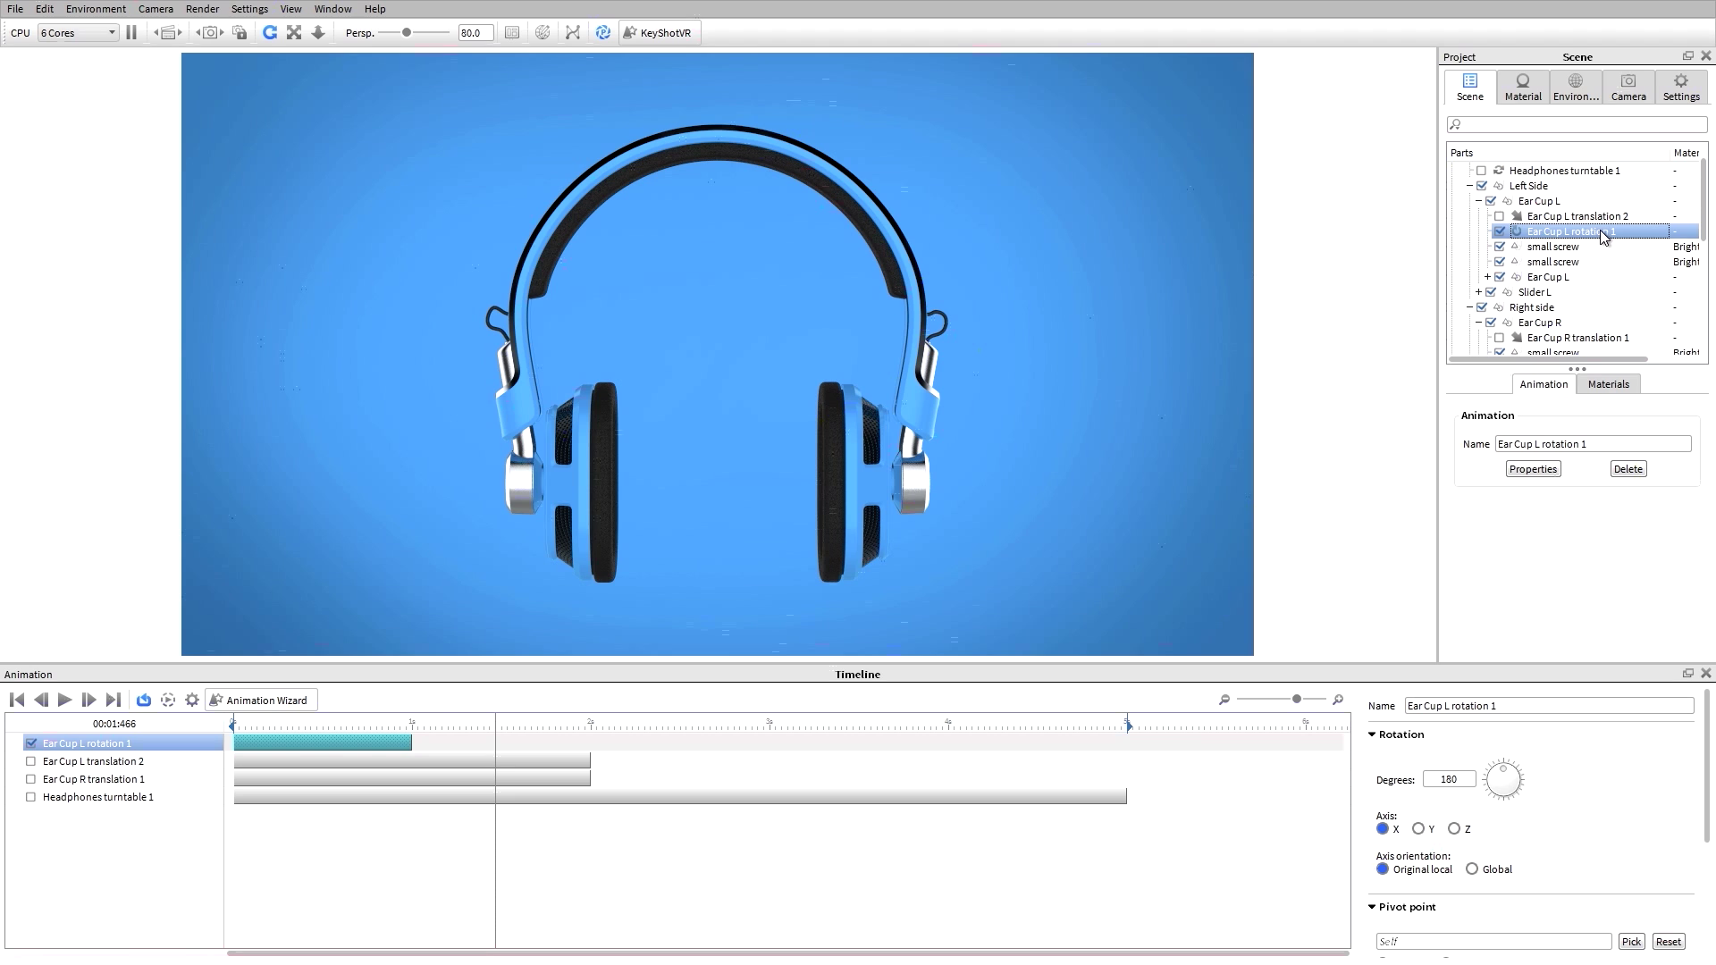
right_click(1600, 230)
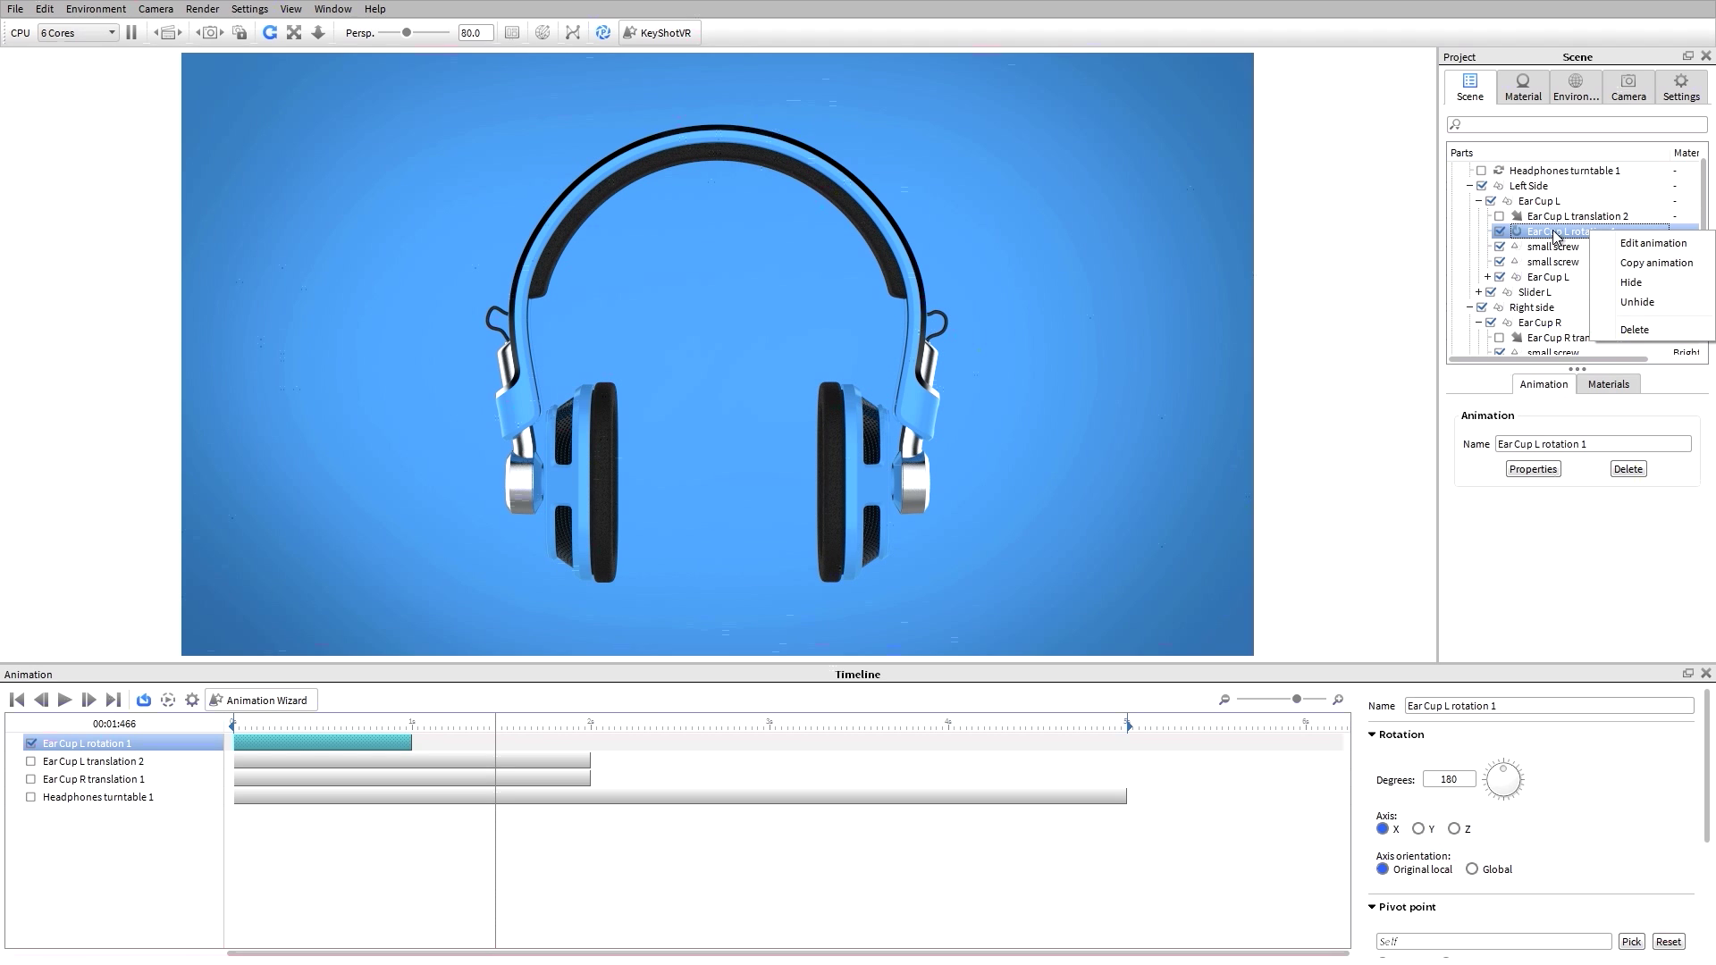
click(1650, 264)
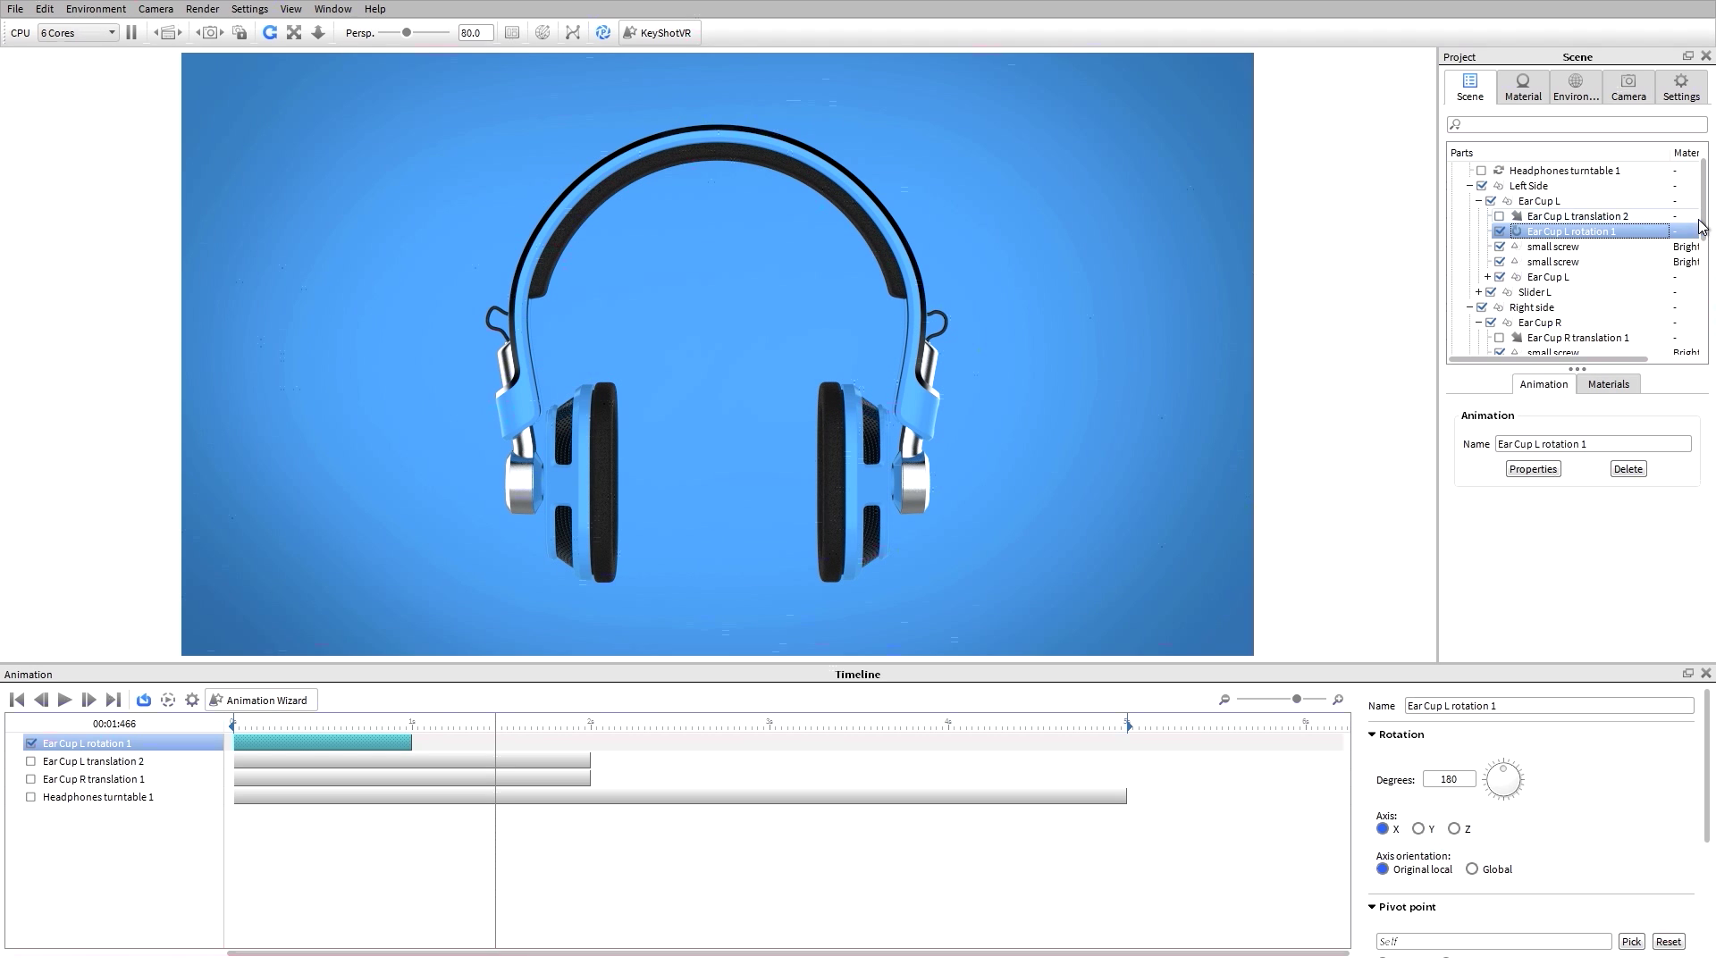
drag(1705, 223, 1705, 252)
click(1488, 263)
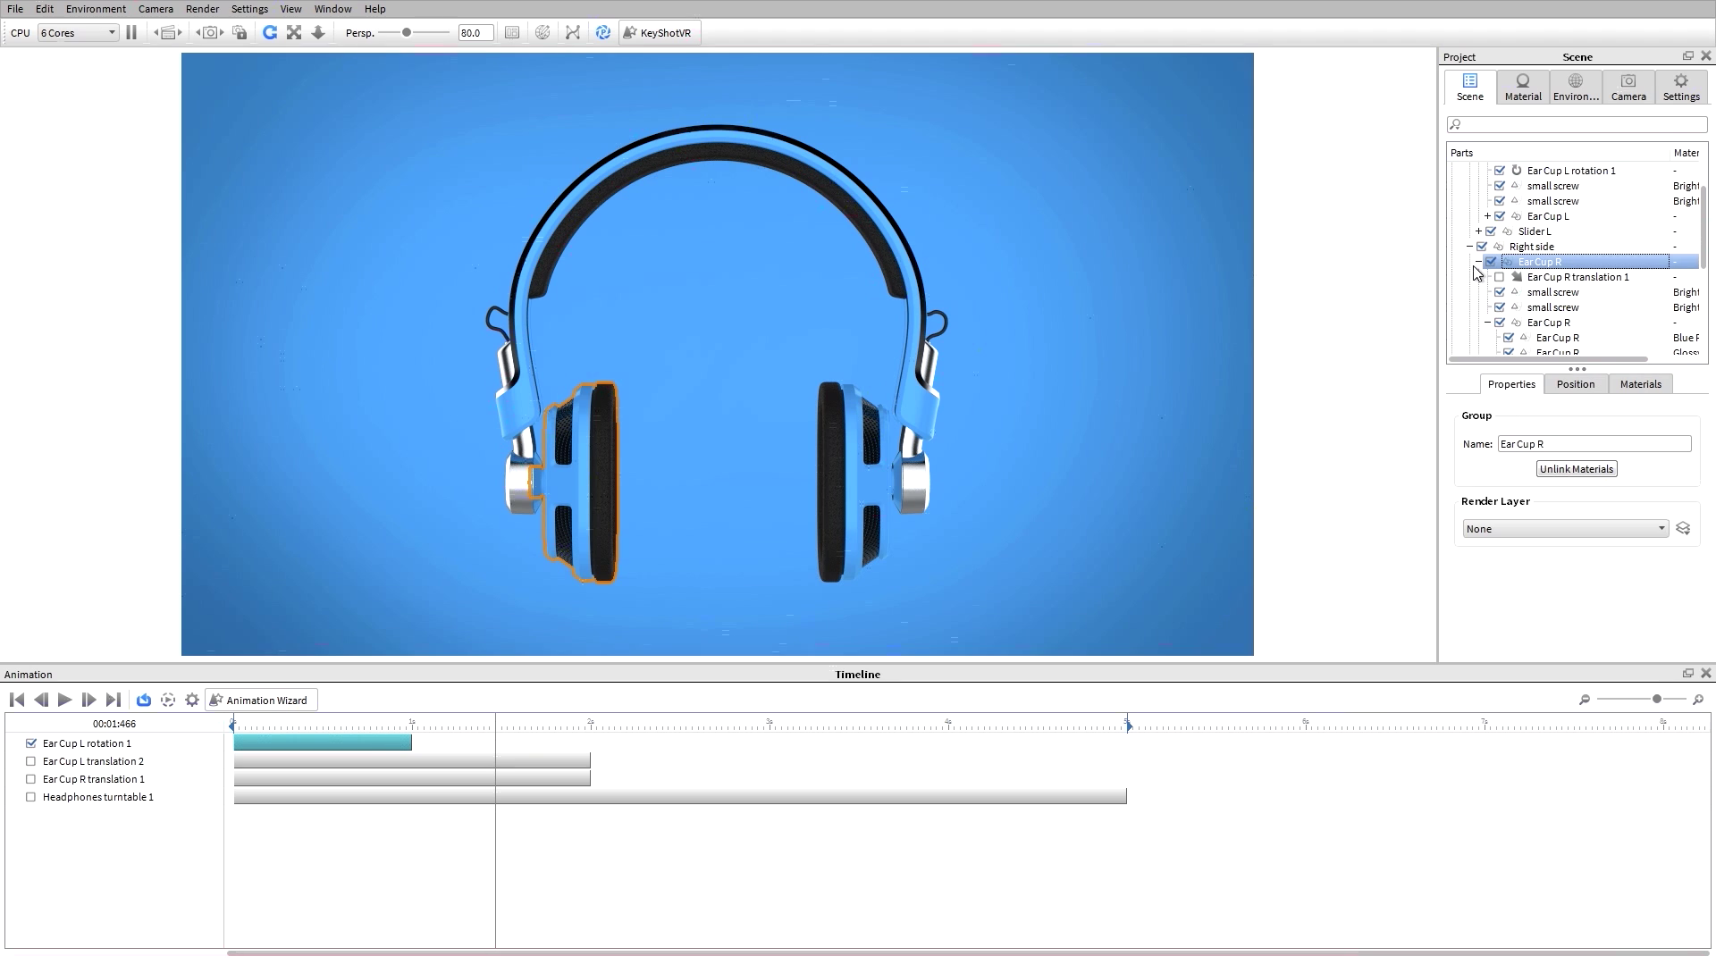
right_click(1551, 266)
mouse_move(1603, 315)
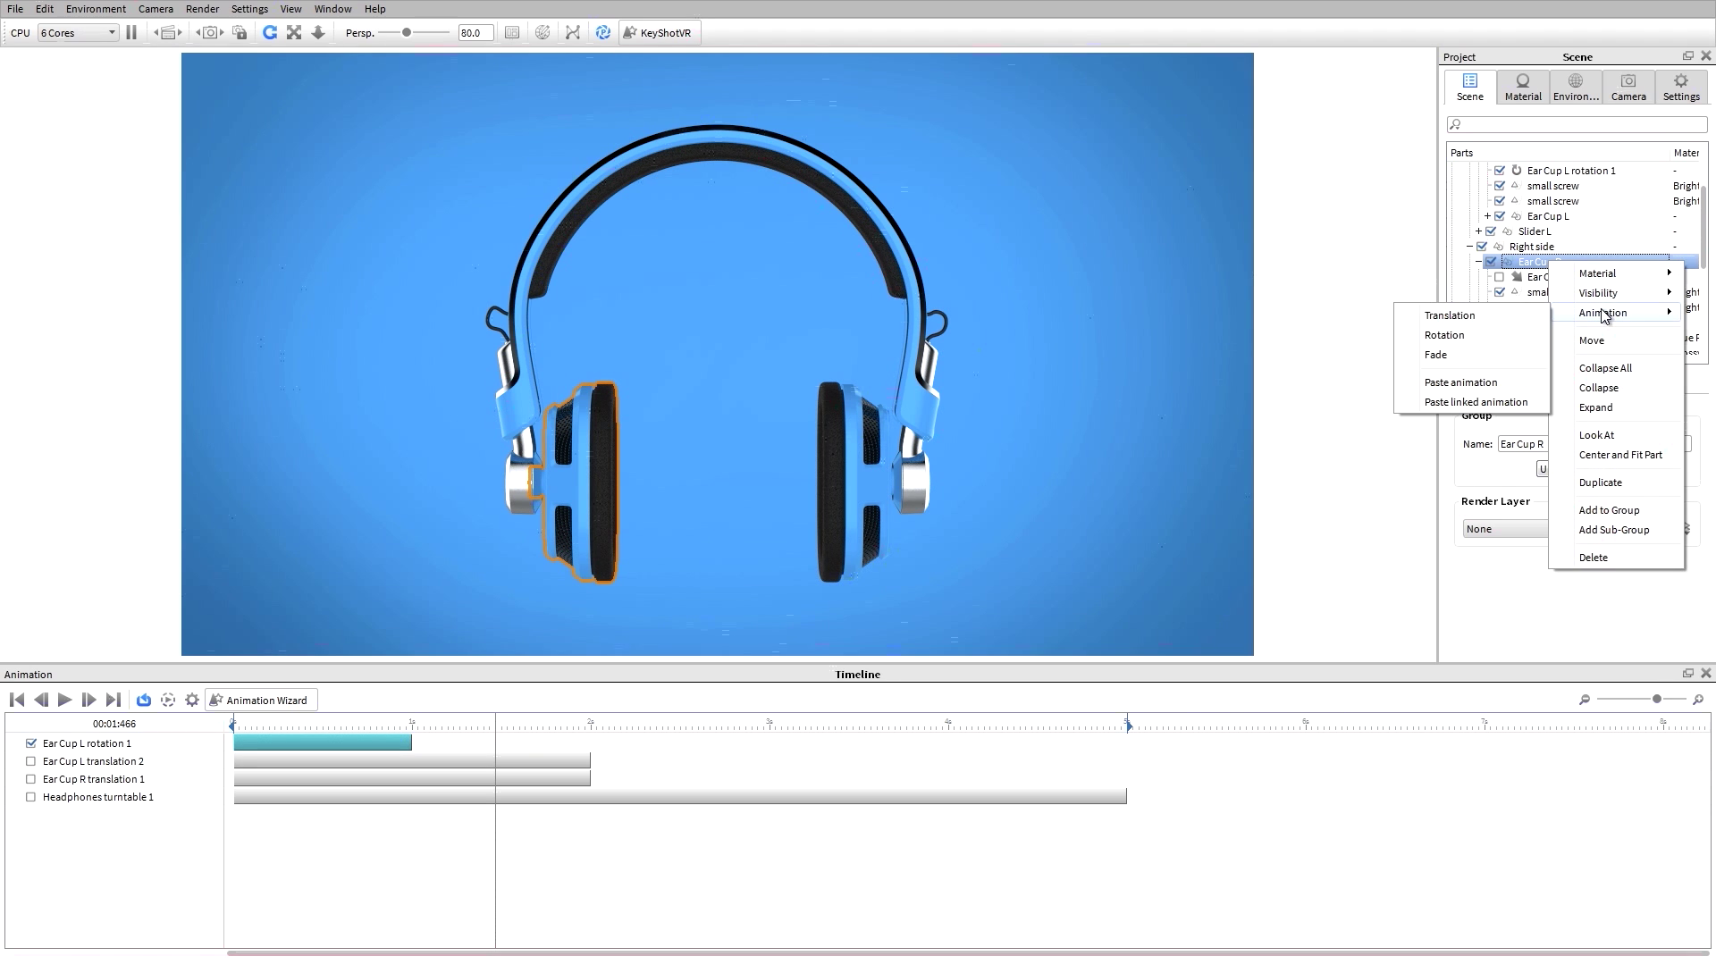
click(1461, 383)
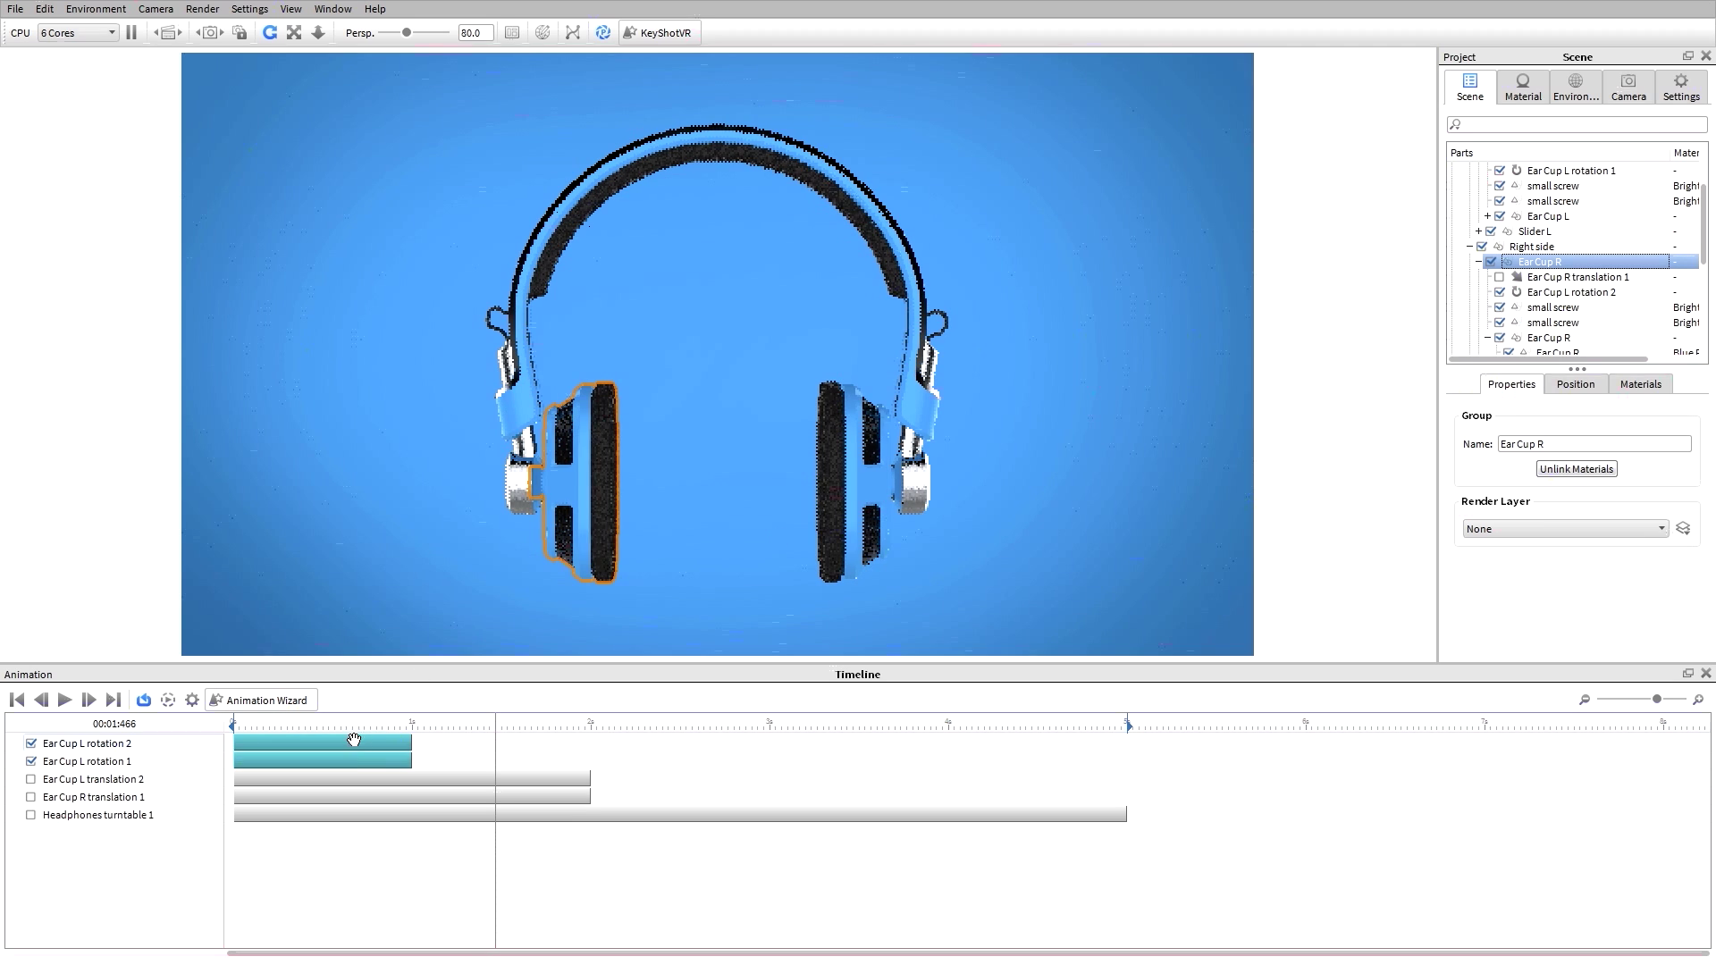
- Return the timeline to 0 seconds and play both ear cup rotations to preview them
drag(395, 720, 236, 737)
key(space)
key(space)
- Re-enable both ear cup translations and the turntable, and play all the animations together
click(31, 779)
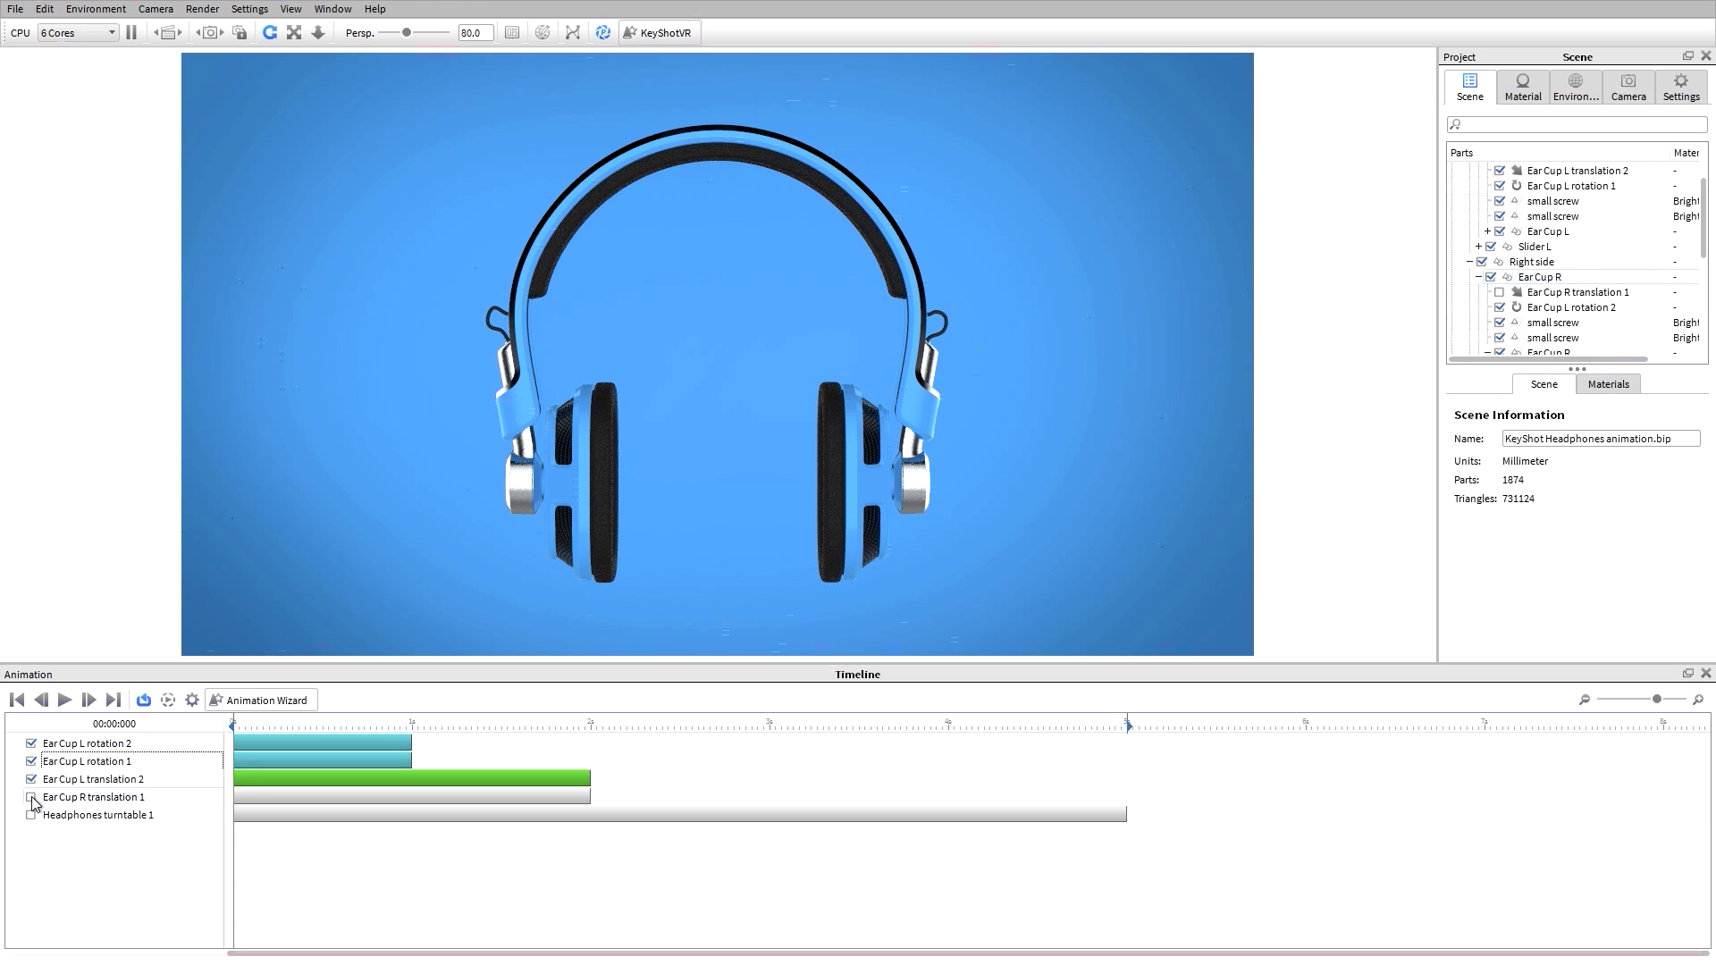
click(31, 797)
click(32, 815)
key(space)
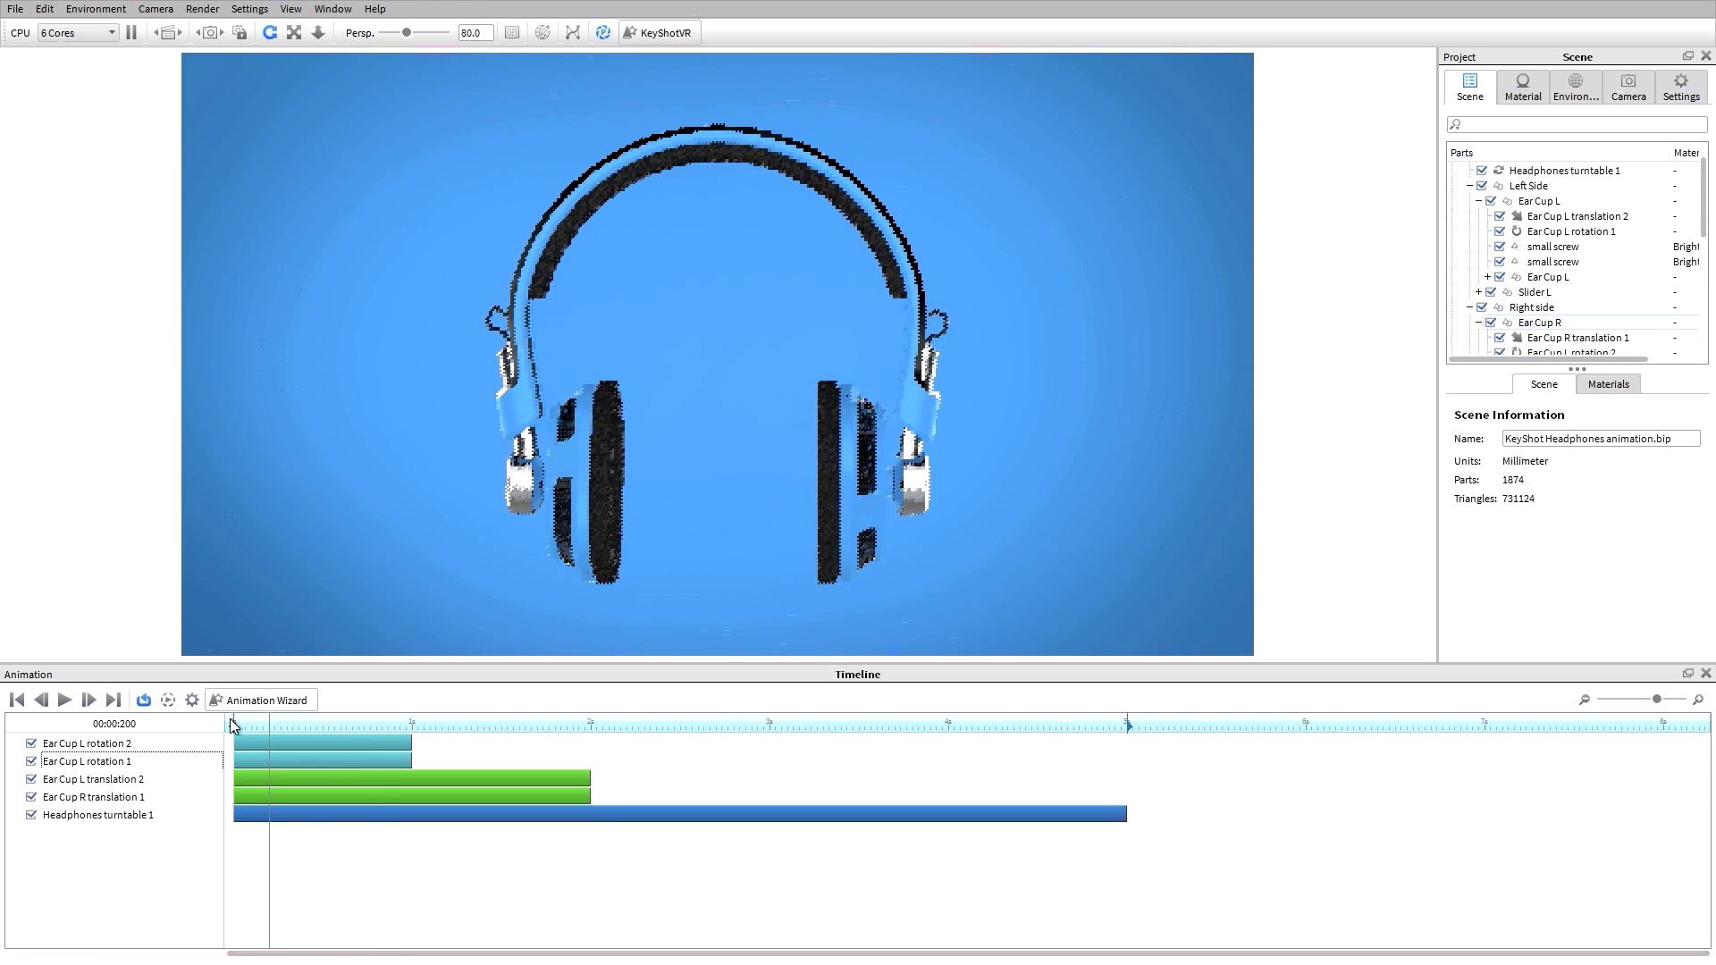
click(65, 701)
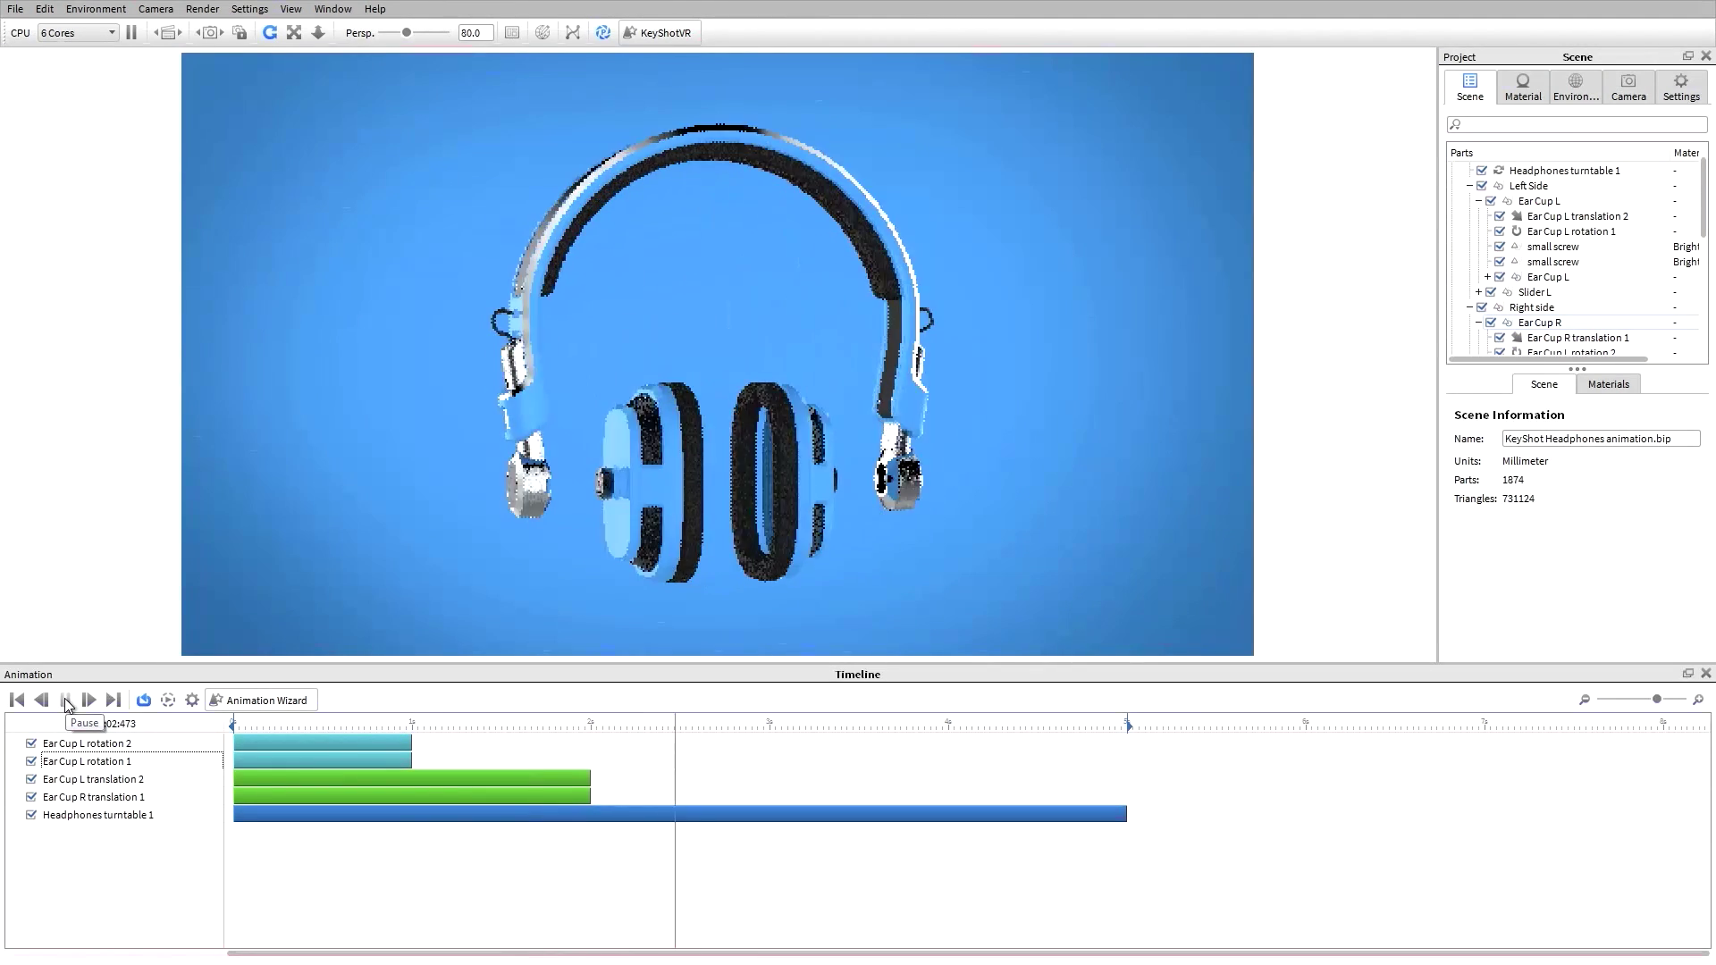
click(67, 699)
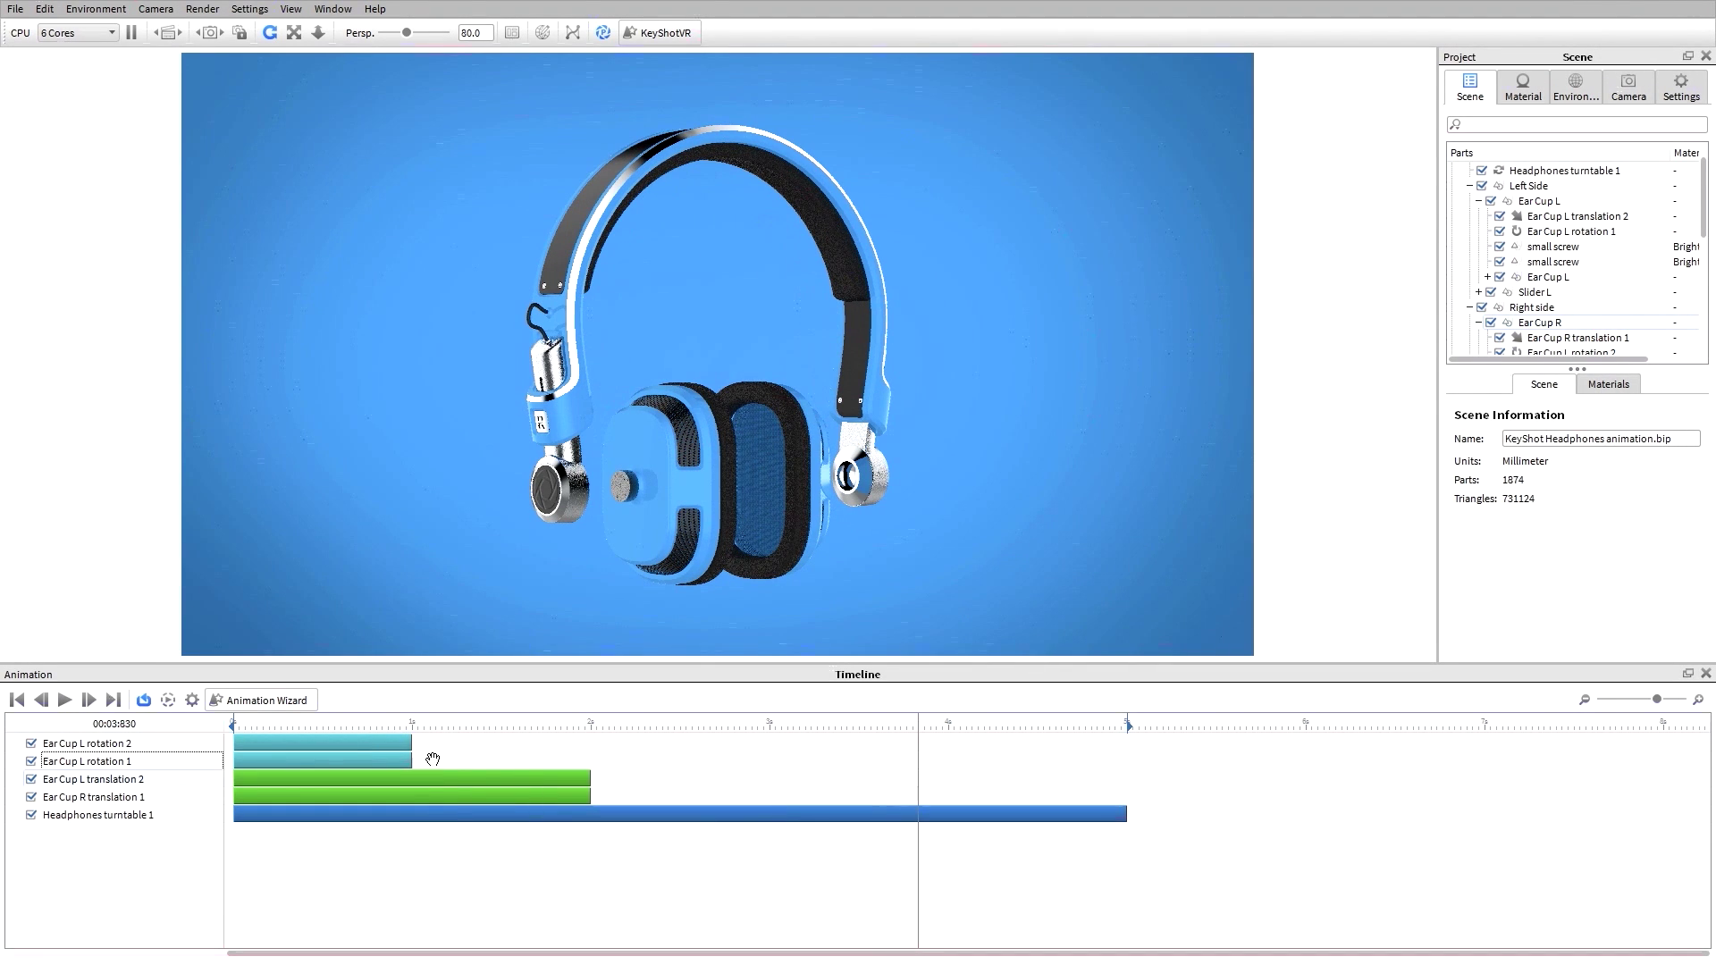
- Select the Ear Cup L and Ear Cup R translations together and shift them to run from 0.5 to 2.5 seconds
click(161, 744)
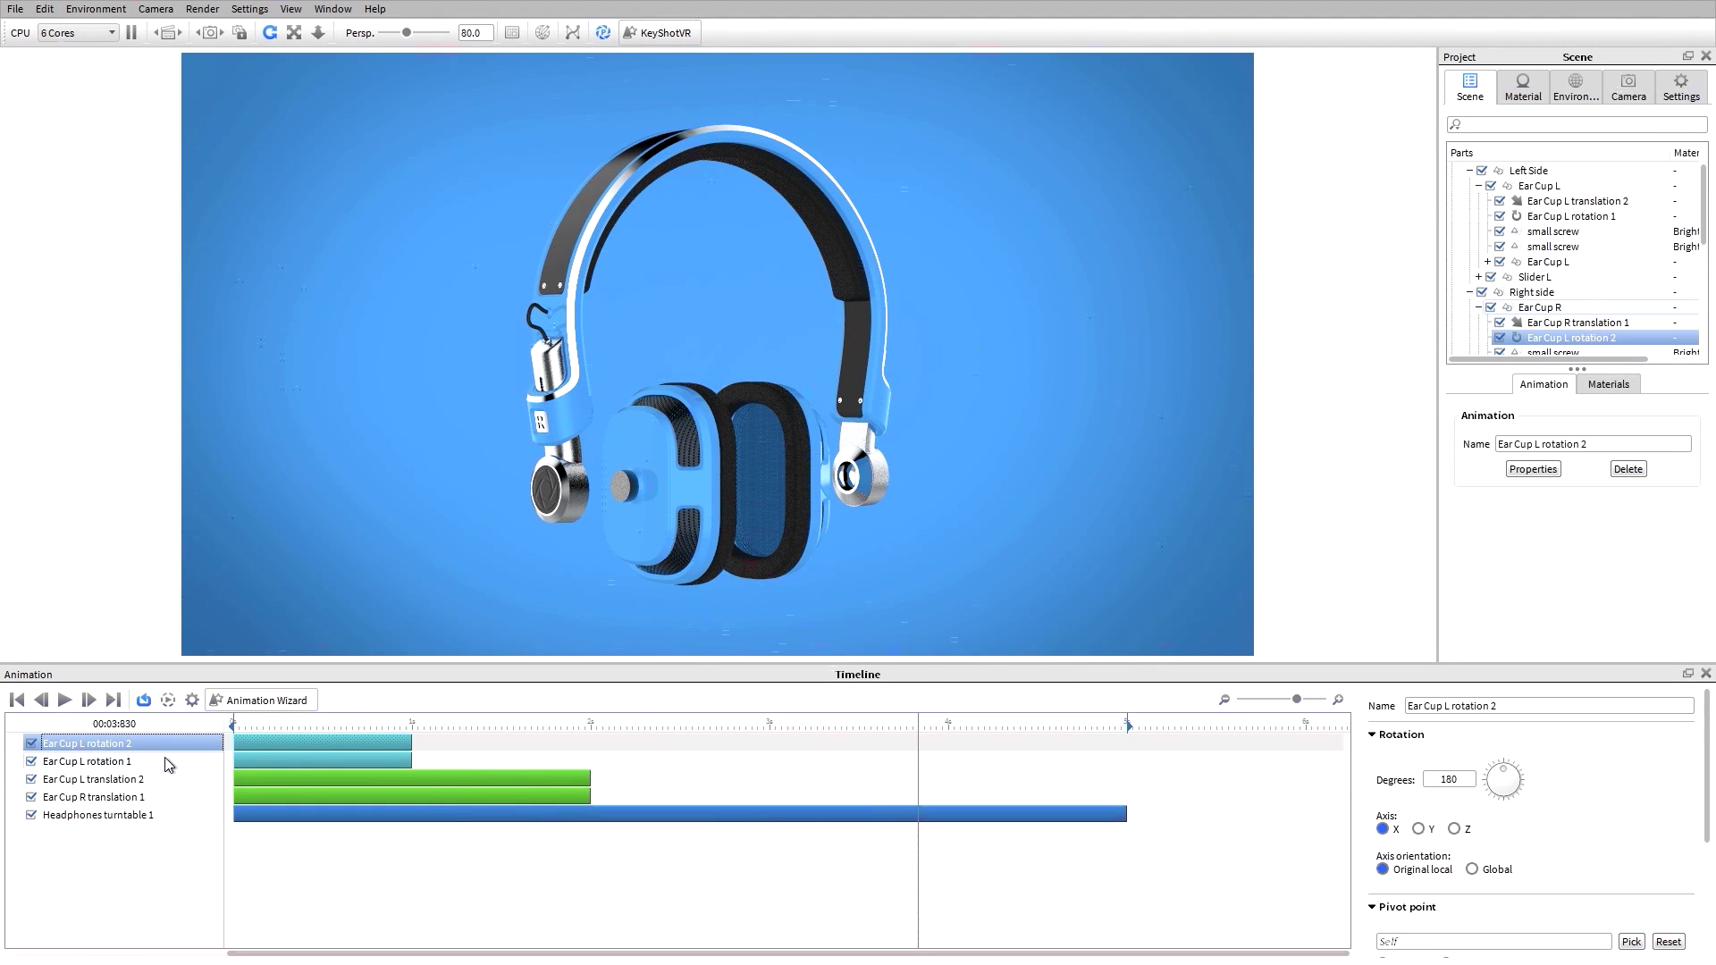
click(157, 779)
shift+click(158, 798)
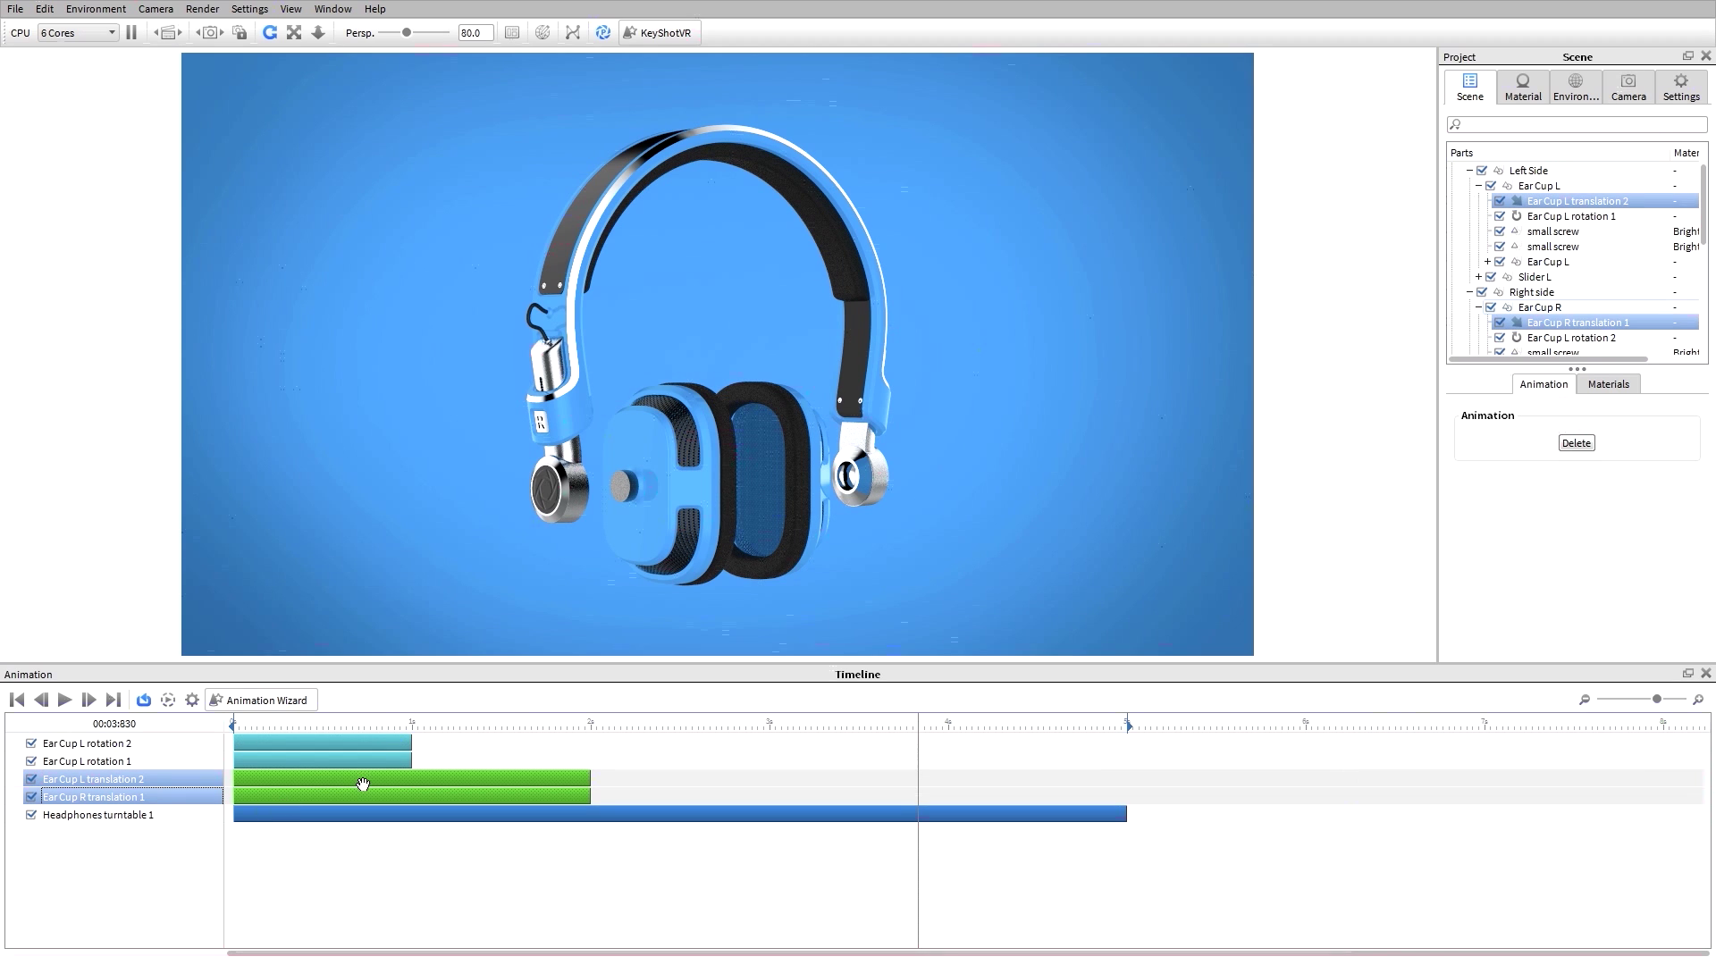
drag(371, 792, 458, 797)
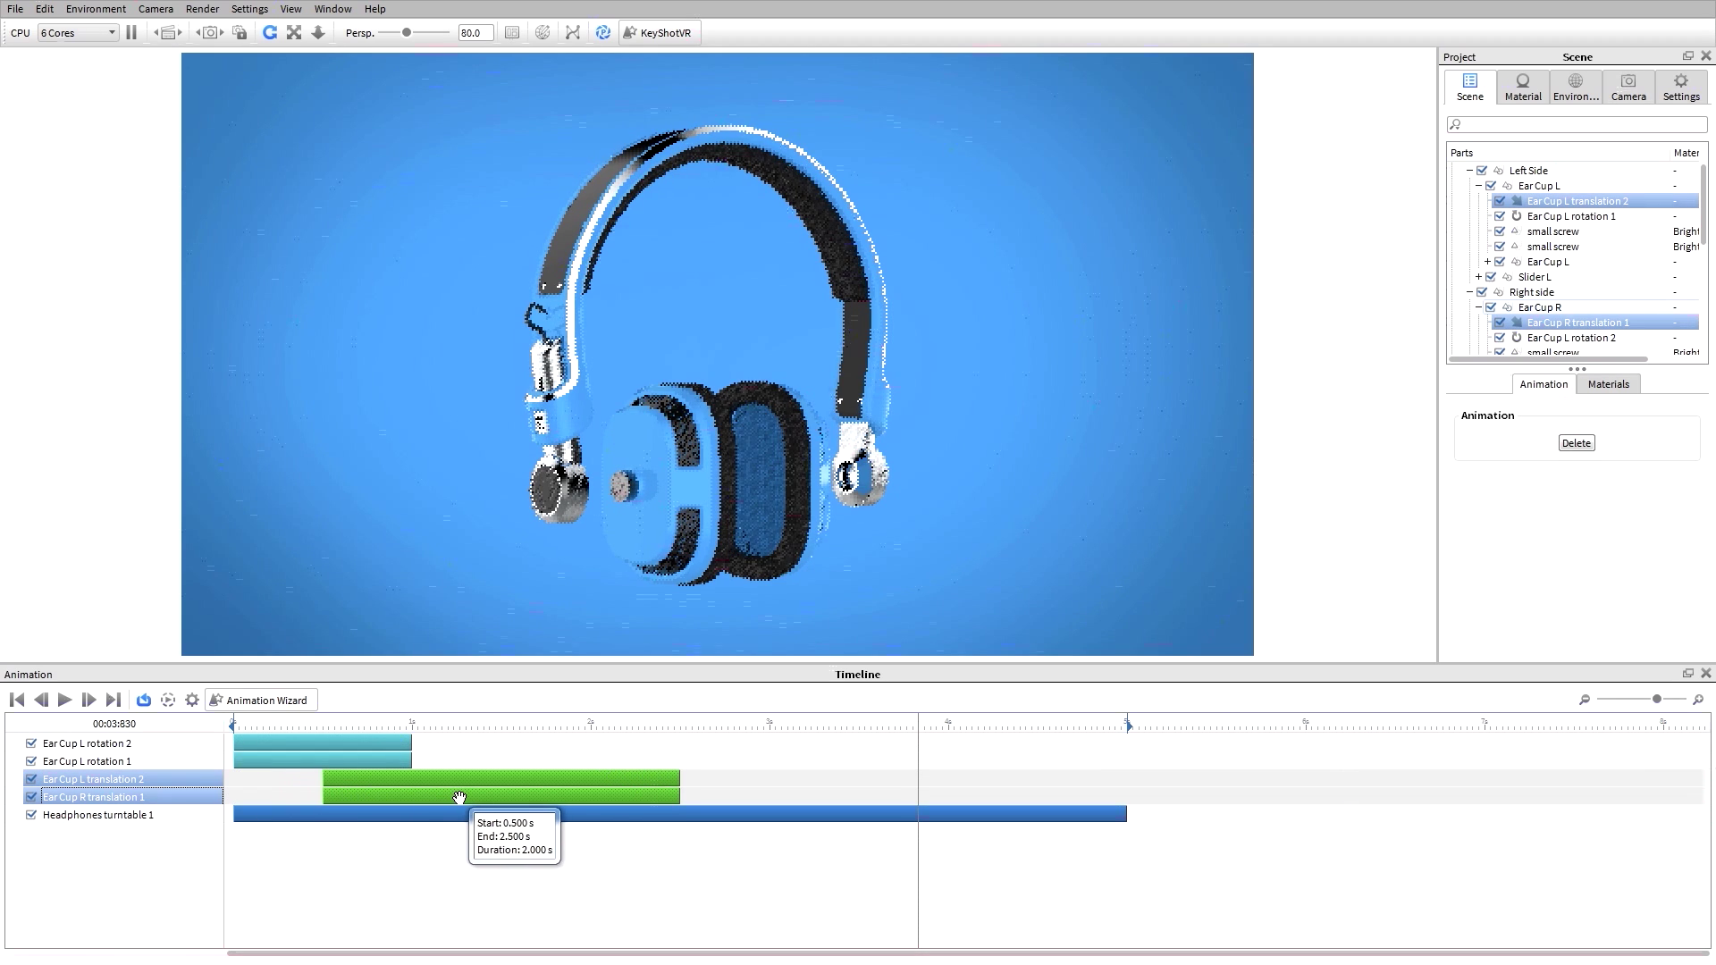
- Select both ear cup rotation animations together and retime them to run from 0.5 to 2.5 seconds, matching the translations
click(127, 761)
shift+click(215, 749)
drag(365, 751, 678, 758)
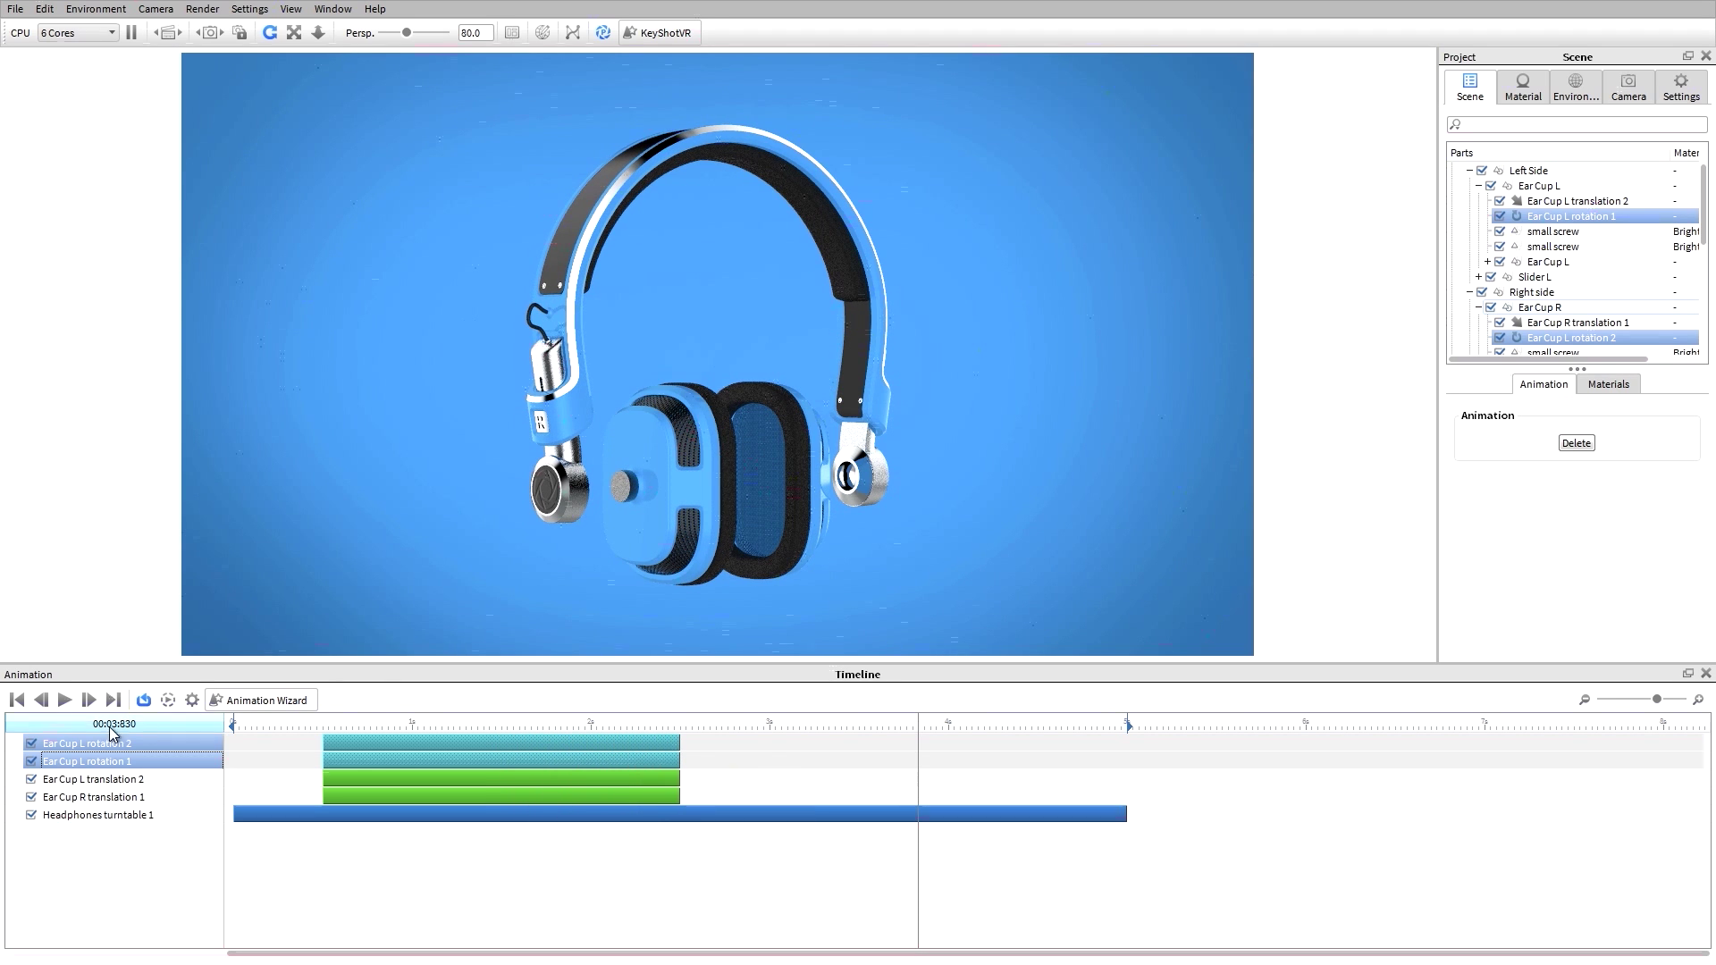
- Play the retimed ear cup and turntable animations from the start, return the timeline to 0 seconds, and clear the animation selection
click(16, 700)
click(66, 703)
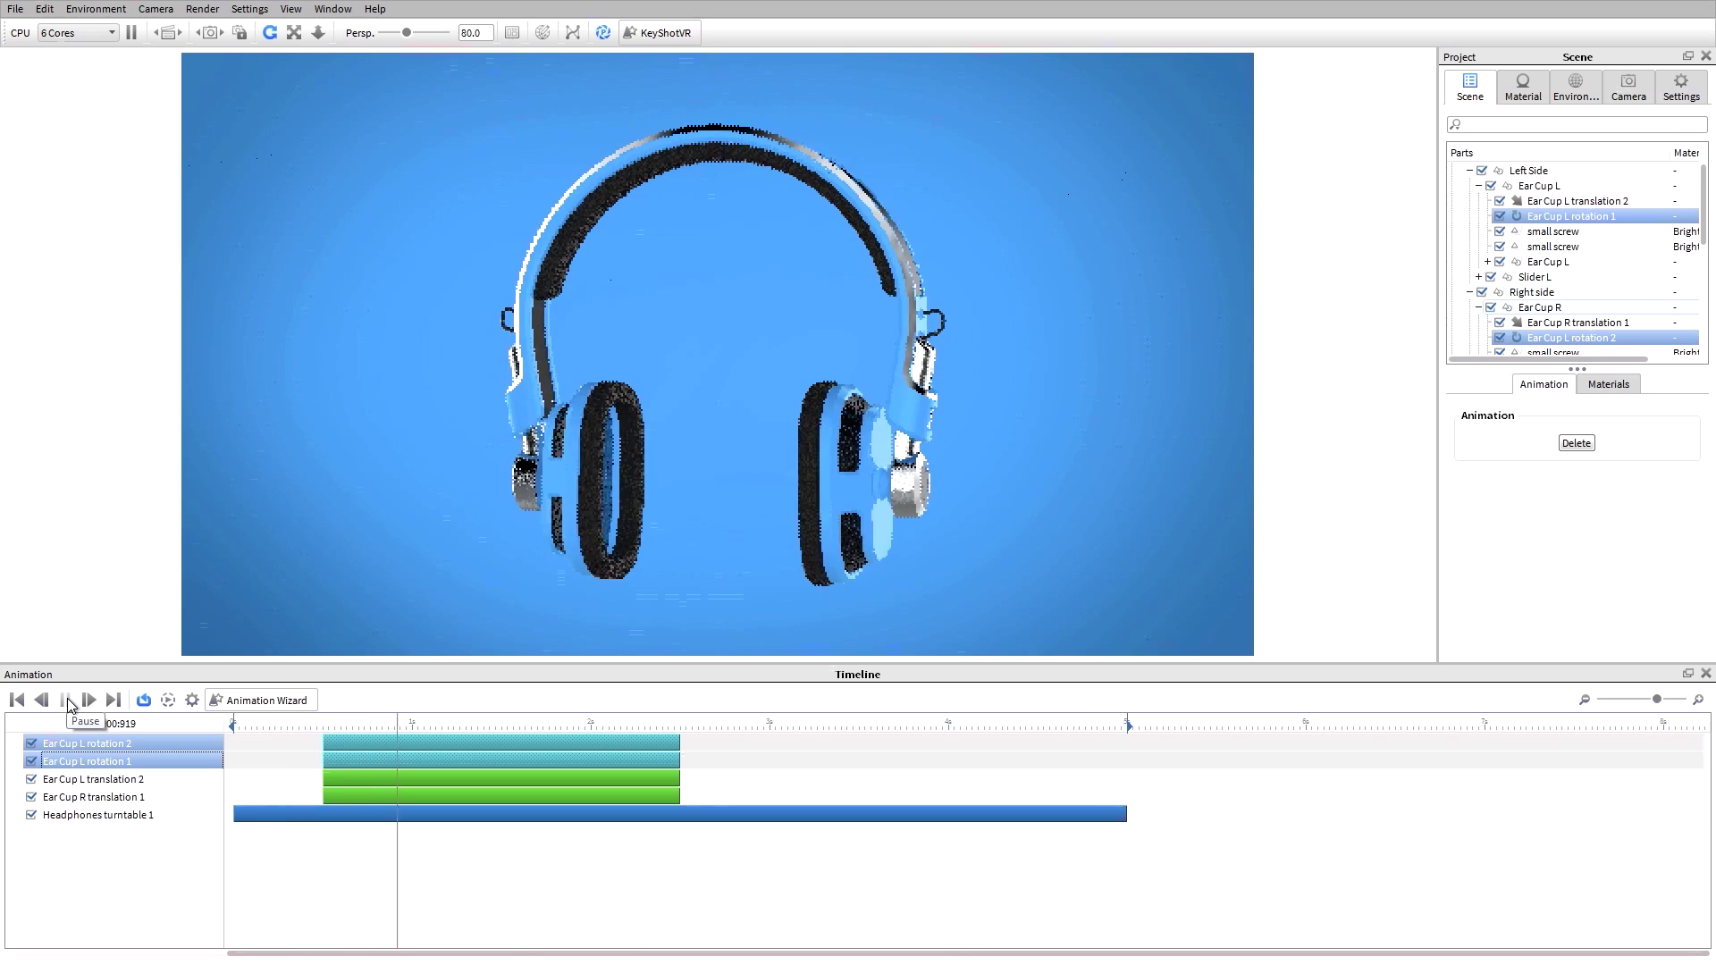
click(67, 699)
click(16, 700)
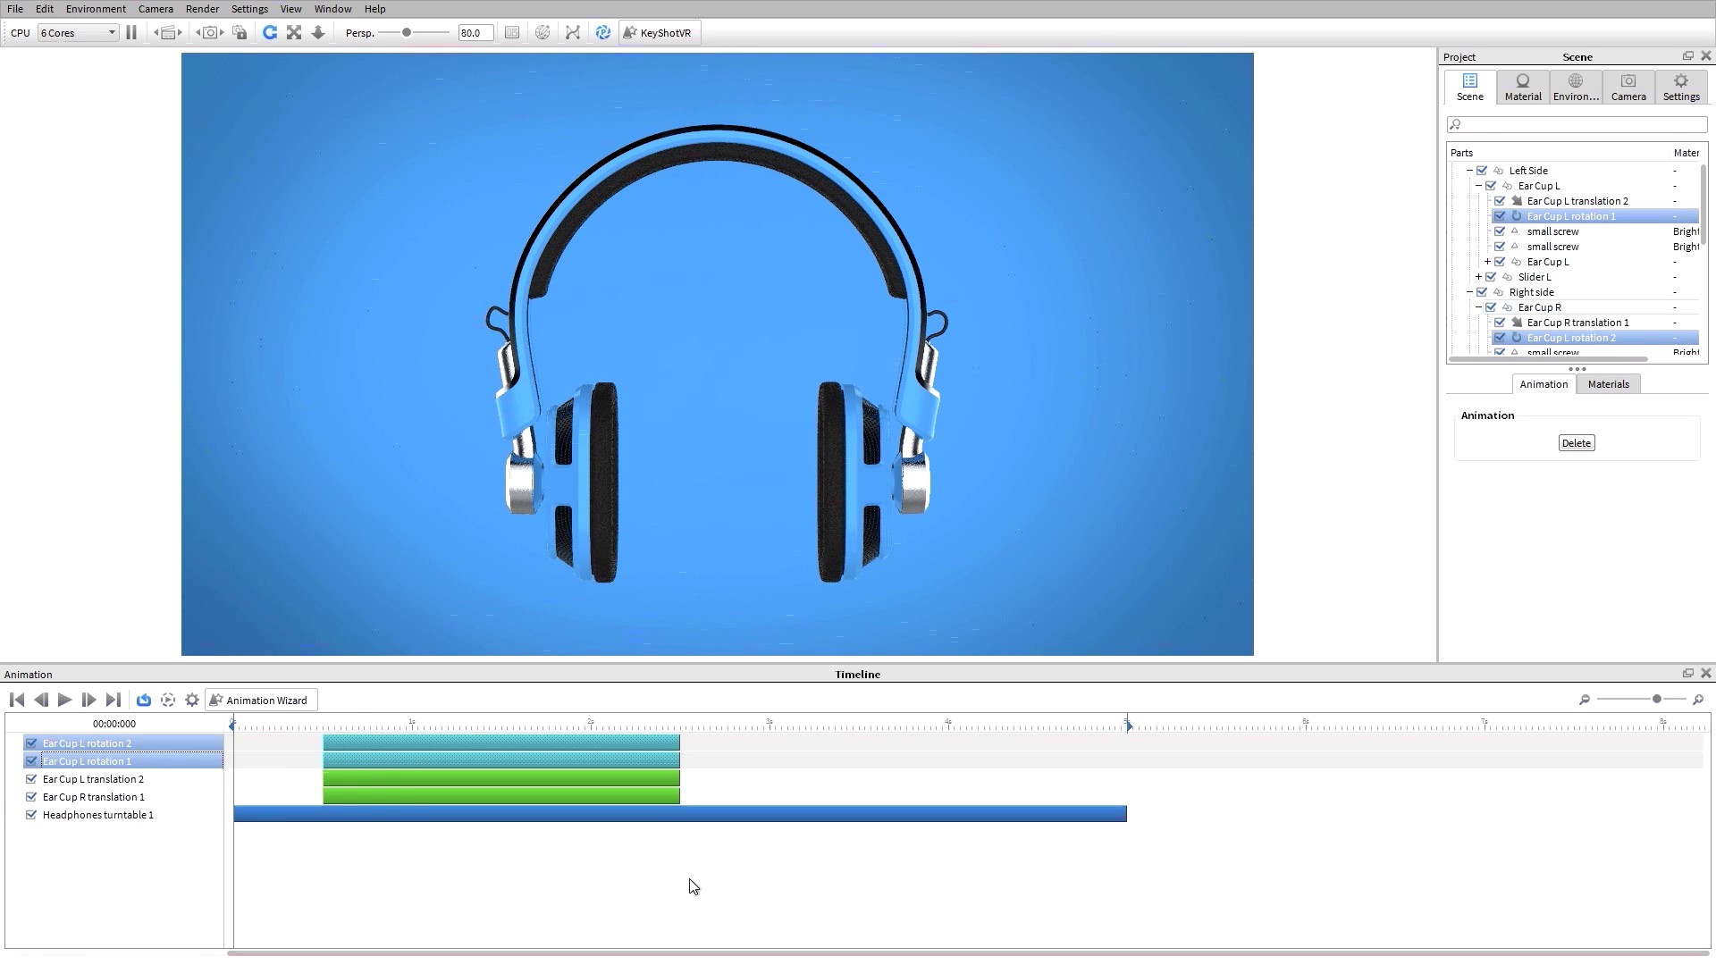
click(760, 890)
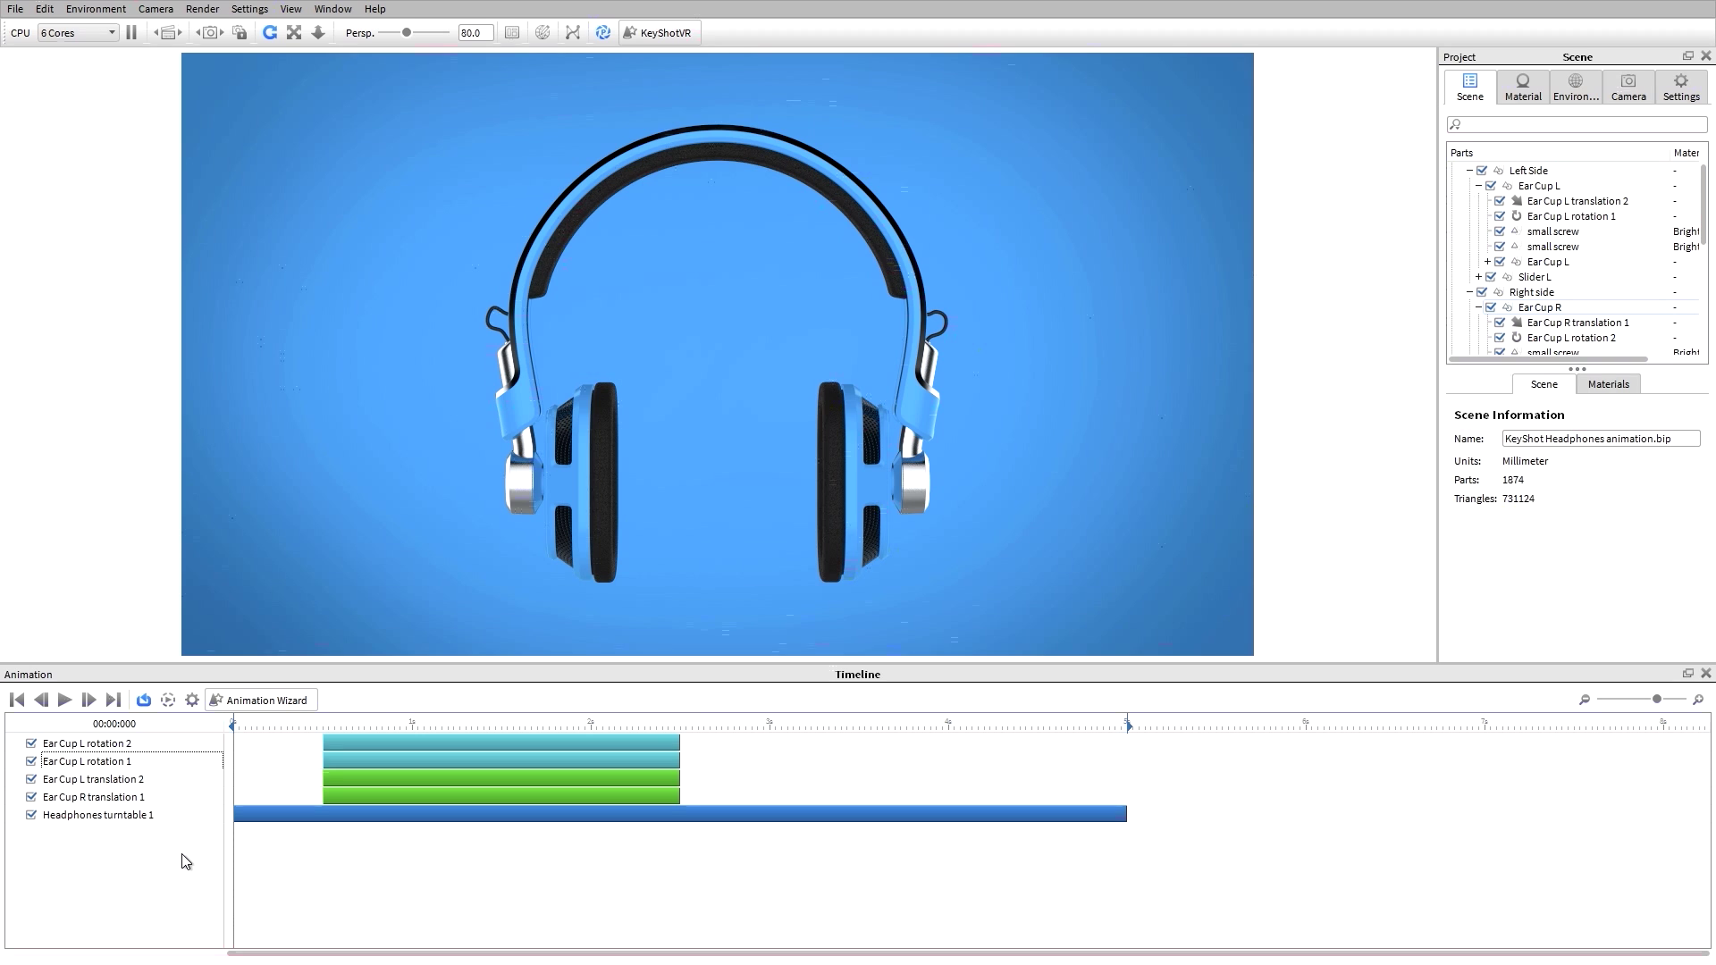
- Select all four ear cup translation and rotation animations and mirror them
click(136, 797)
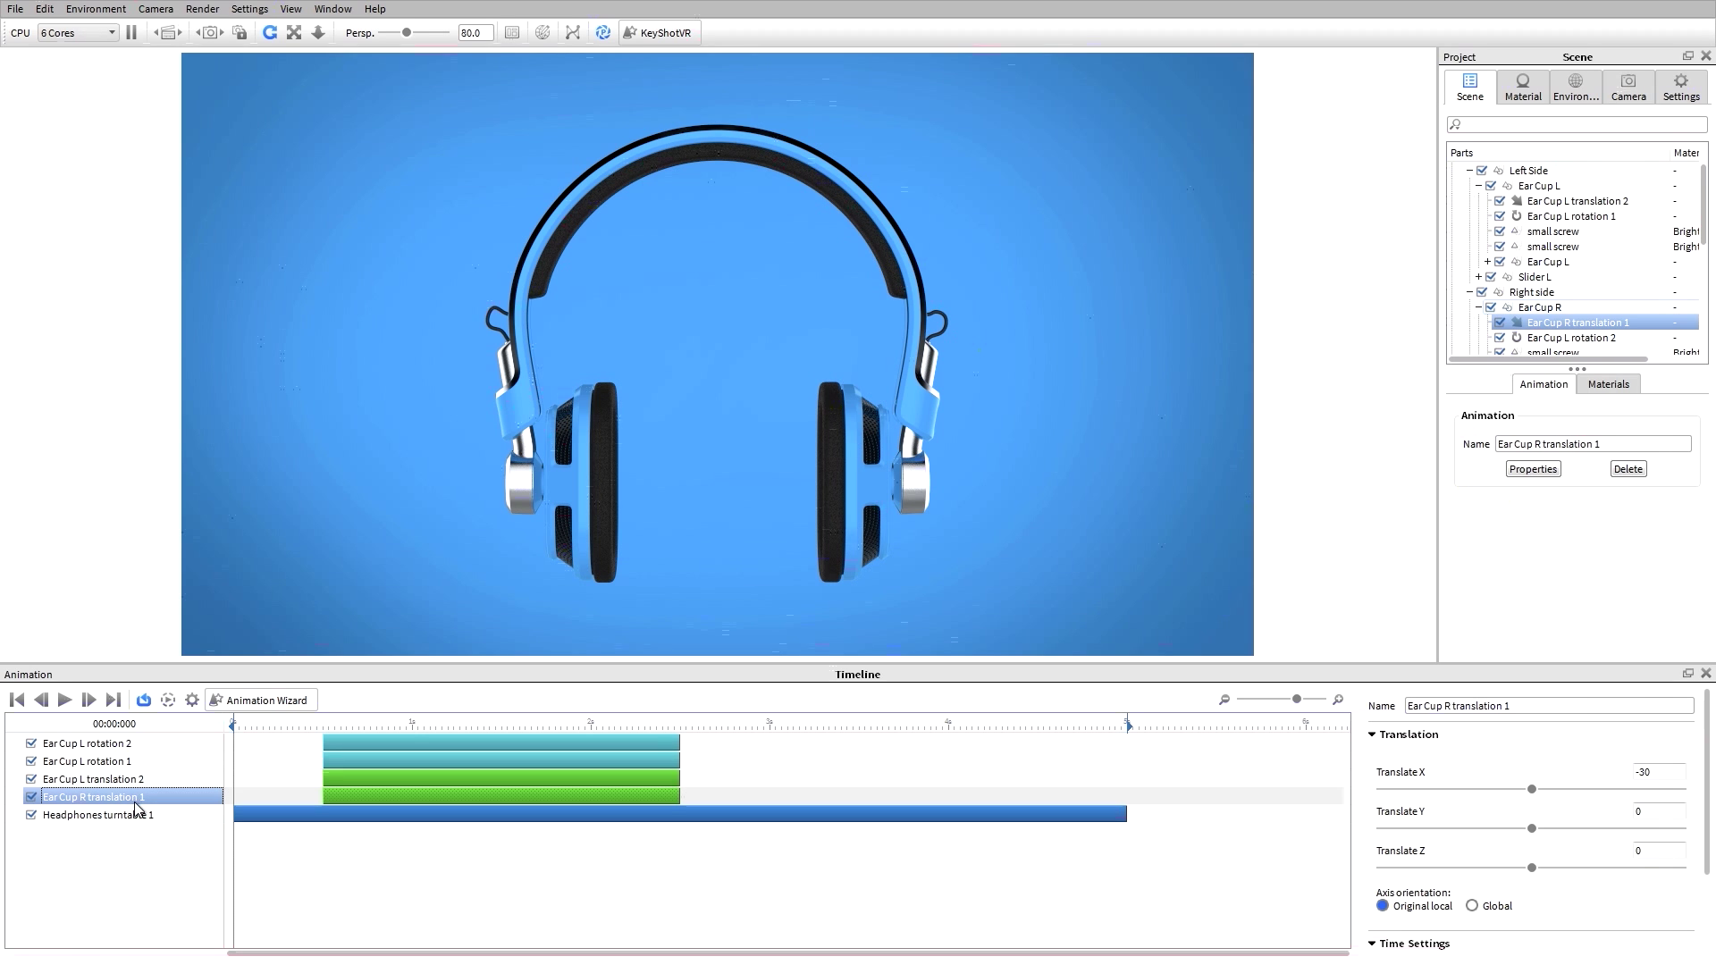
shift+click(128, 744)
right_click(126, 746)
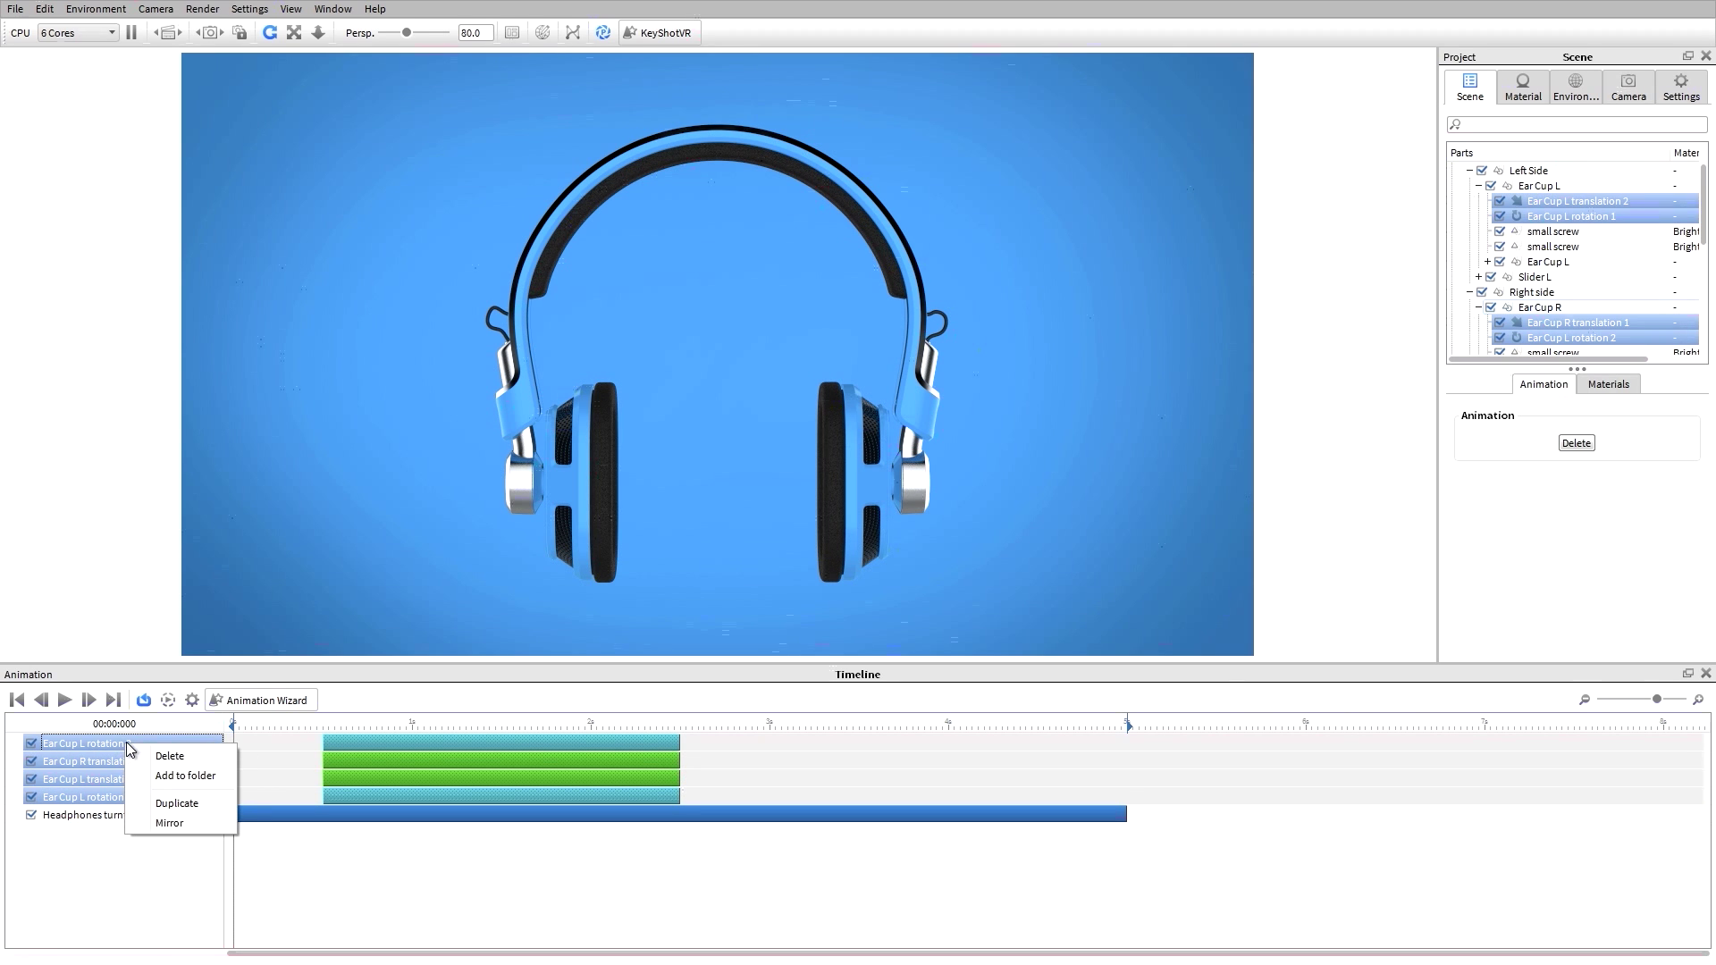
click(216, 822)
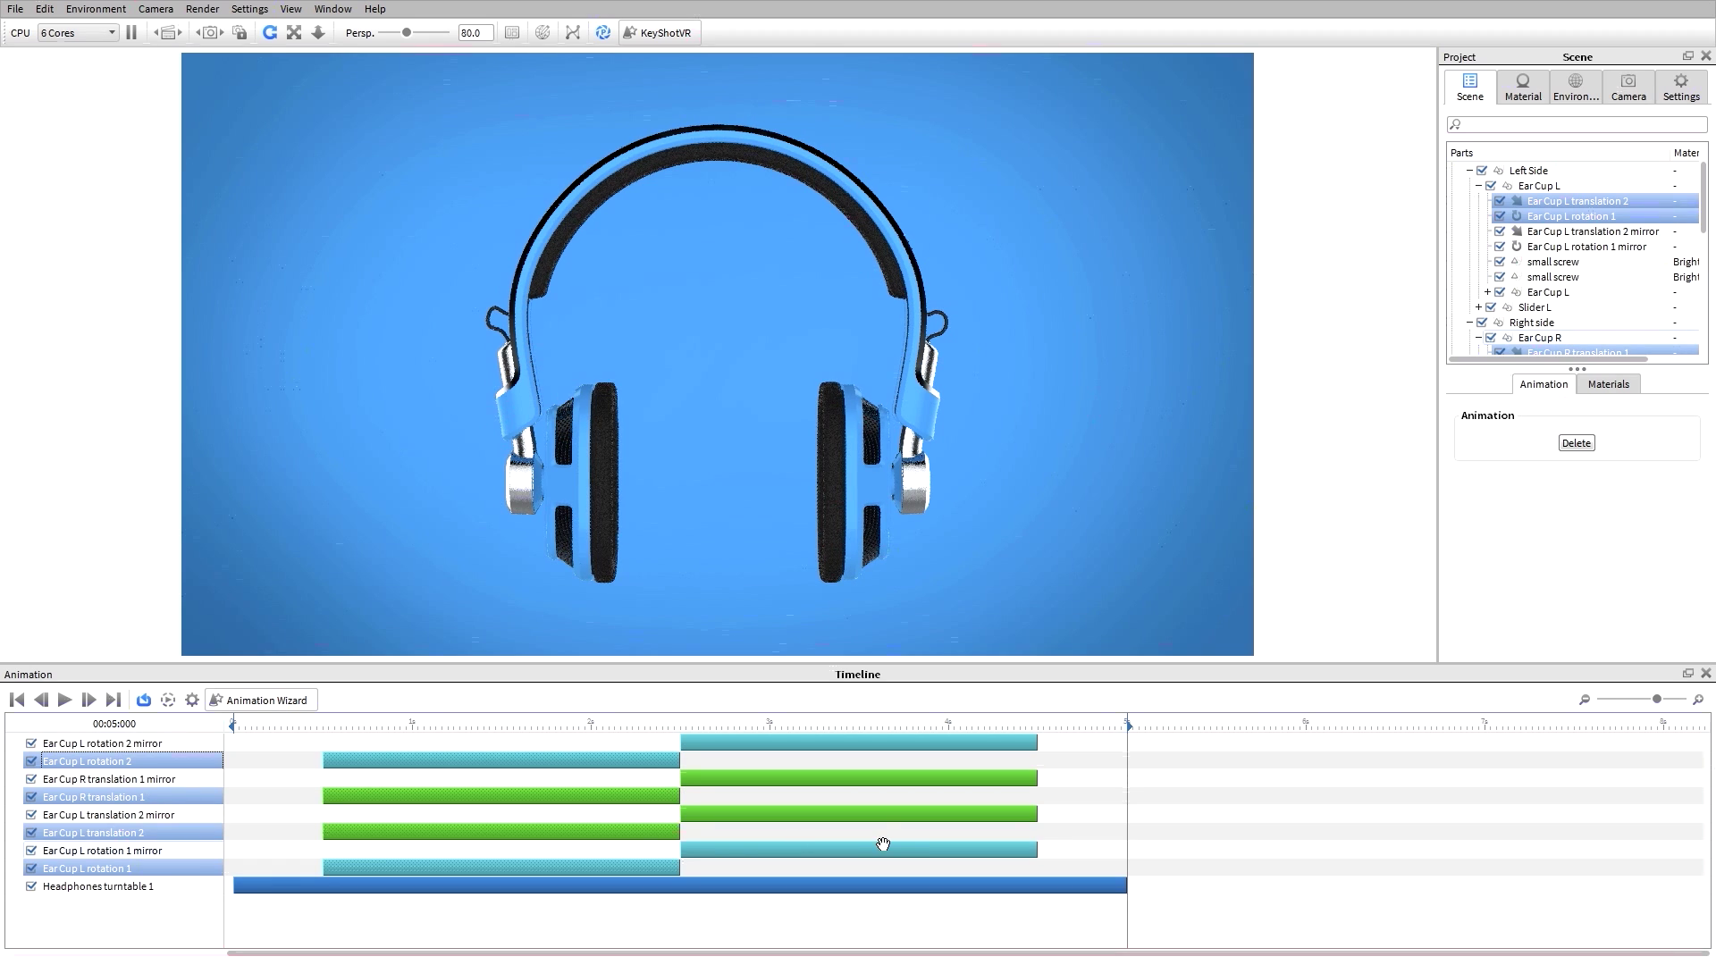
- Preview the mirrored ear cup animations from the start, return the timeline to 0 seconds, and deselect the animations
click(16, 700)
click(67, 703)
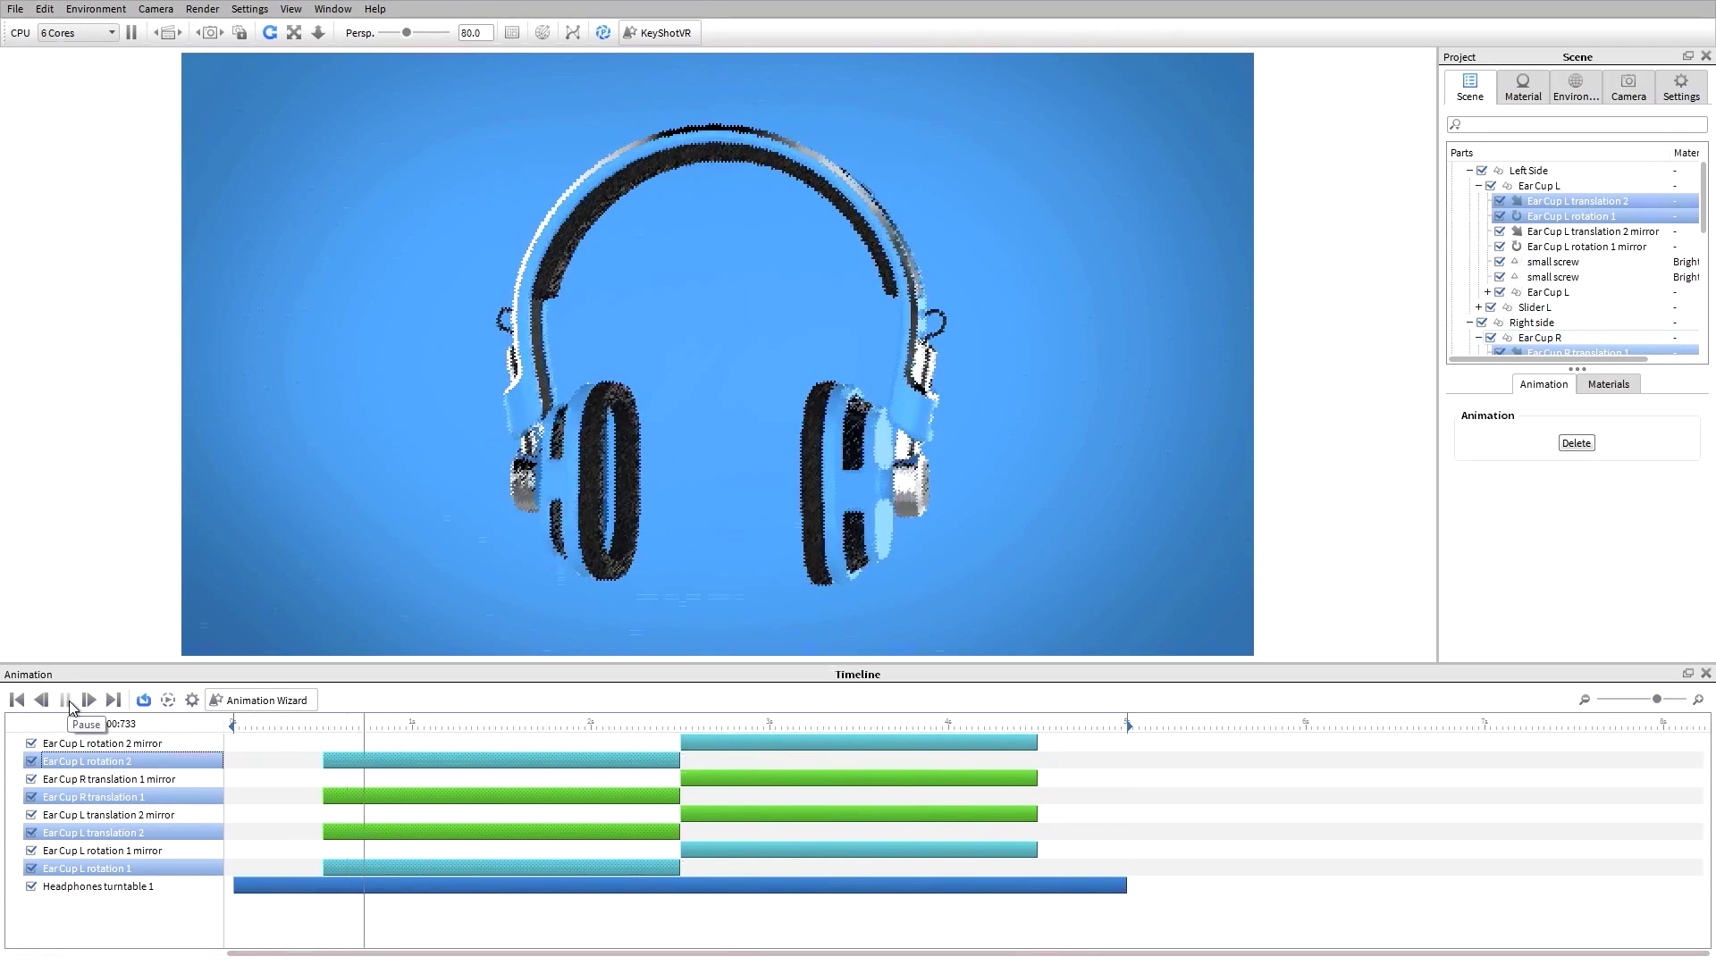
click(66, 701)
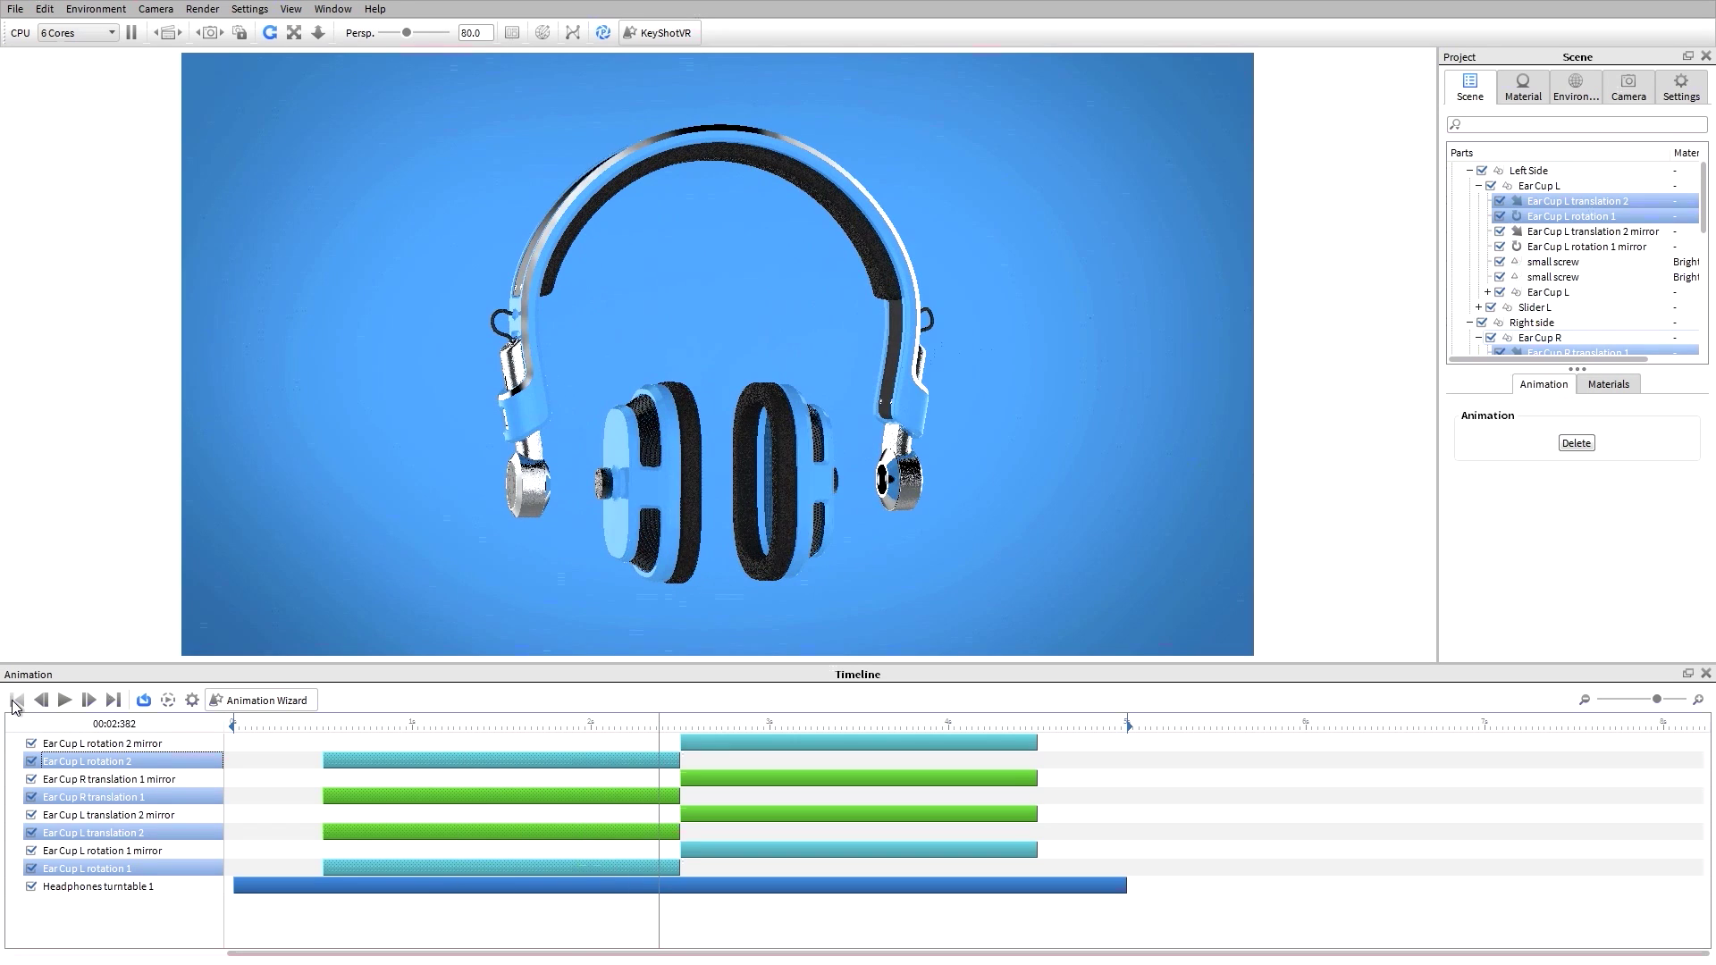
click(16, 701)
click(156, 924)
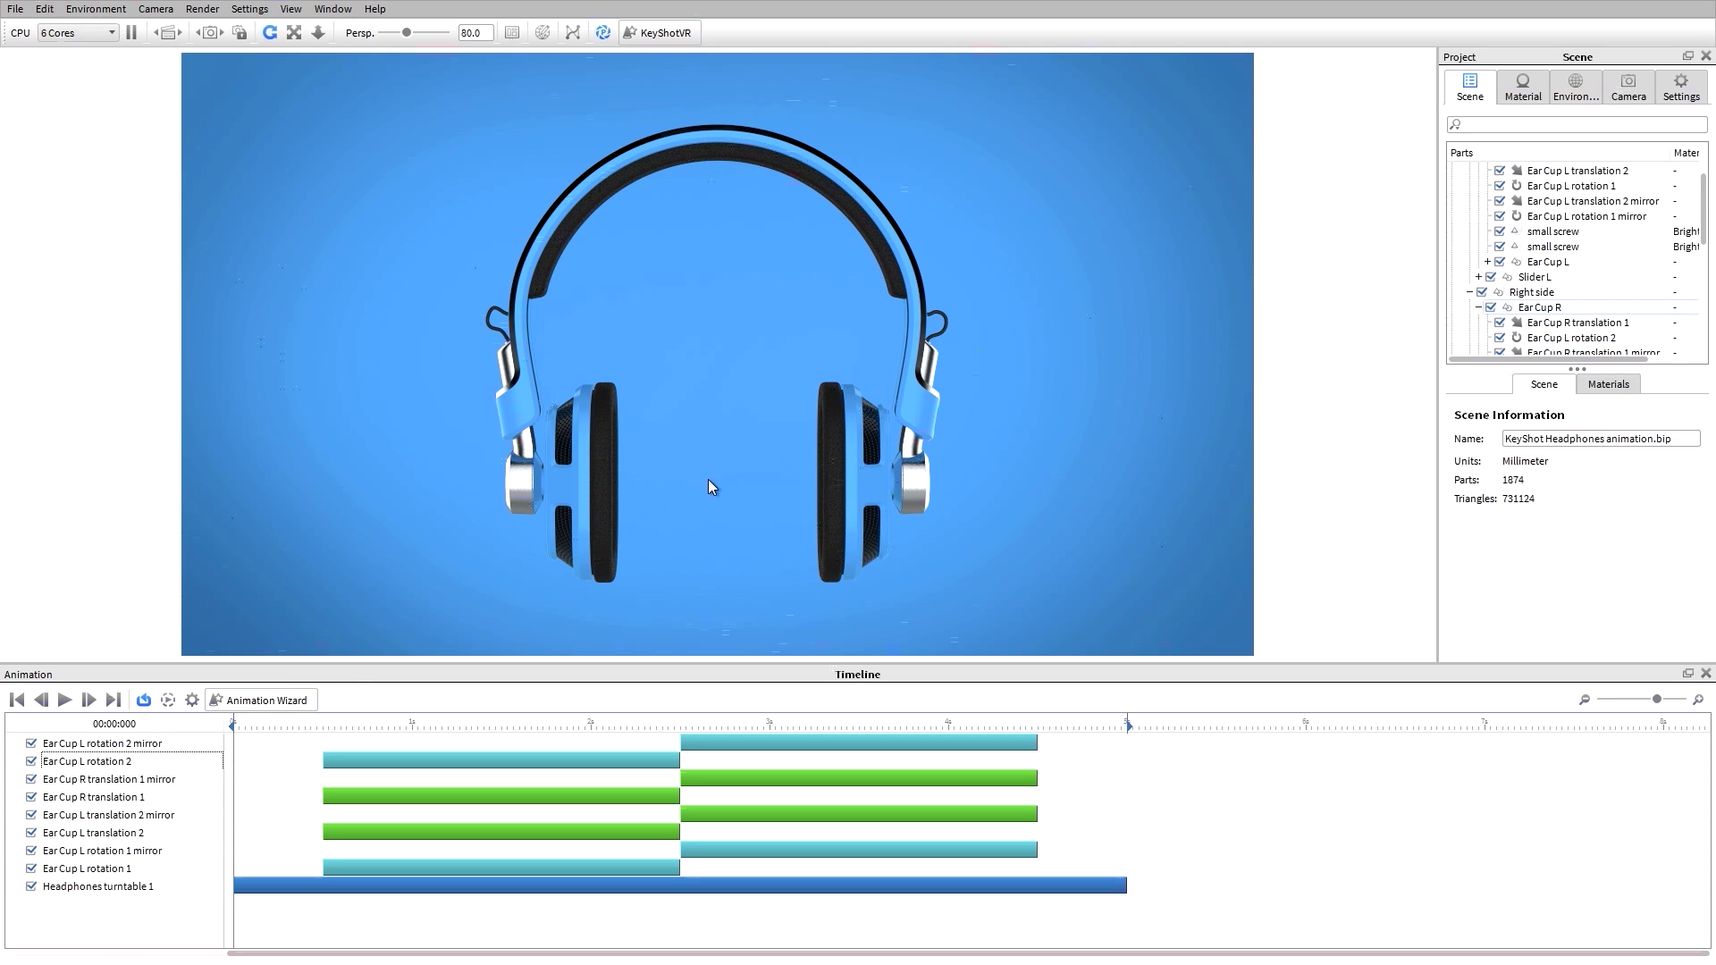
- Start a new Fade animation and apply it to the whole Headphones model
click(304, 703)
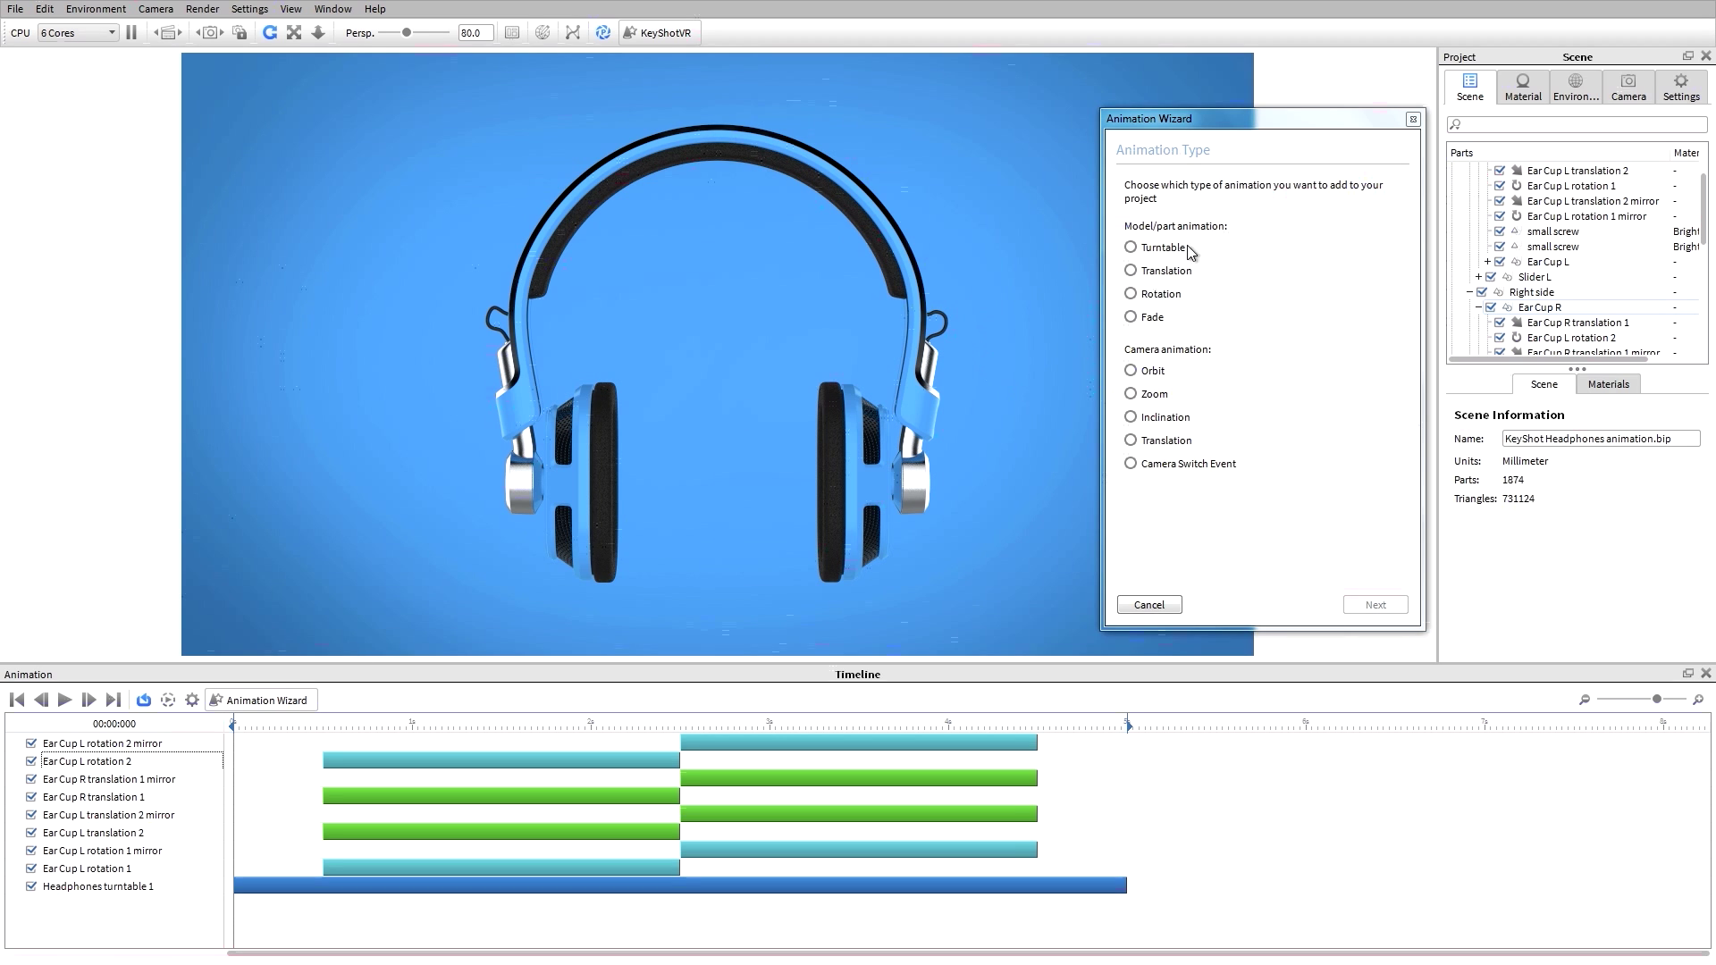
click(1152, 318)
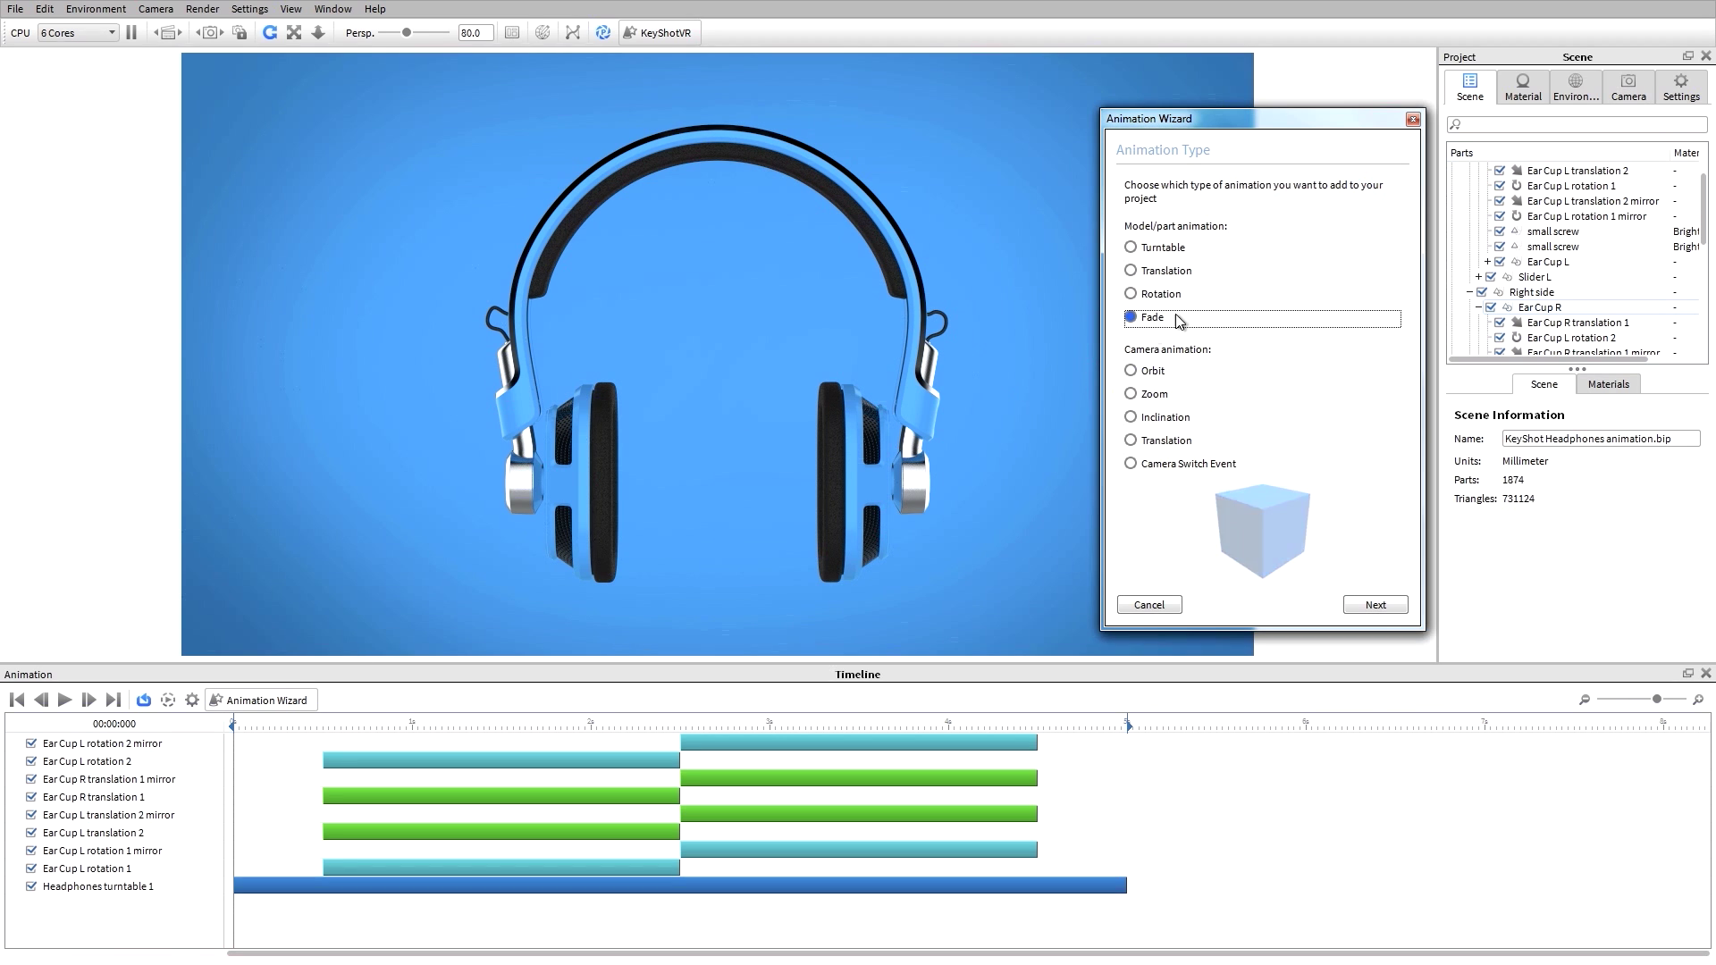
click(1376, 607)
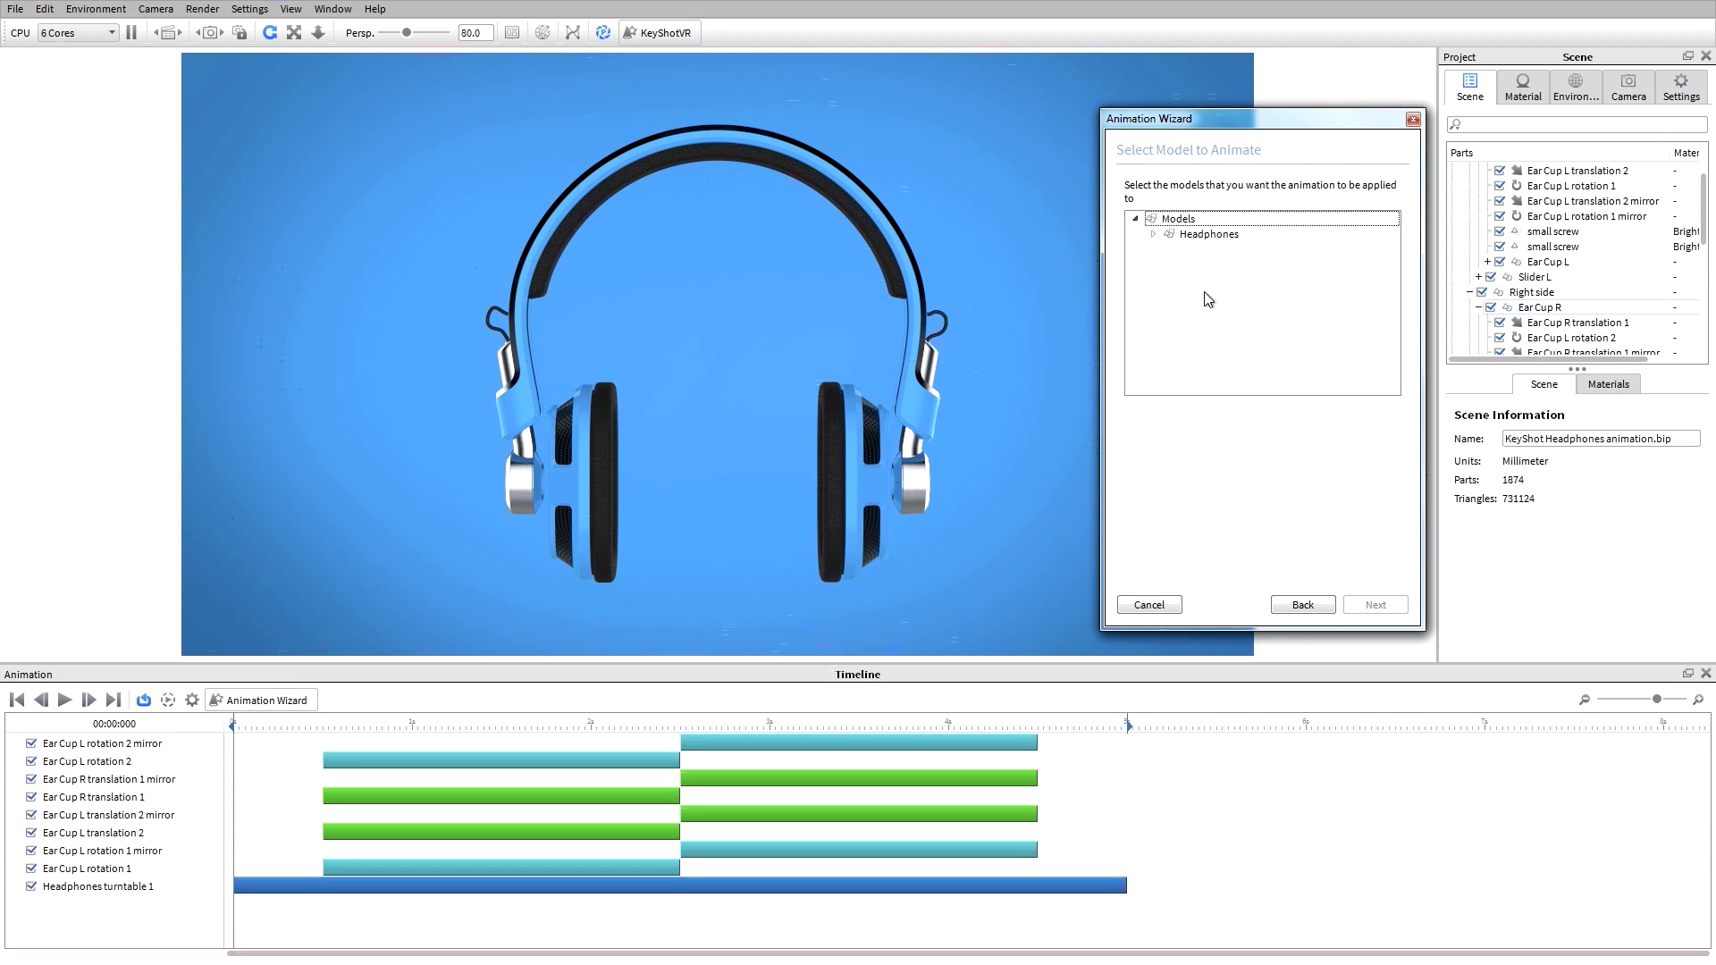
click(1209, 234)
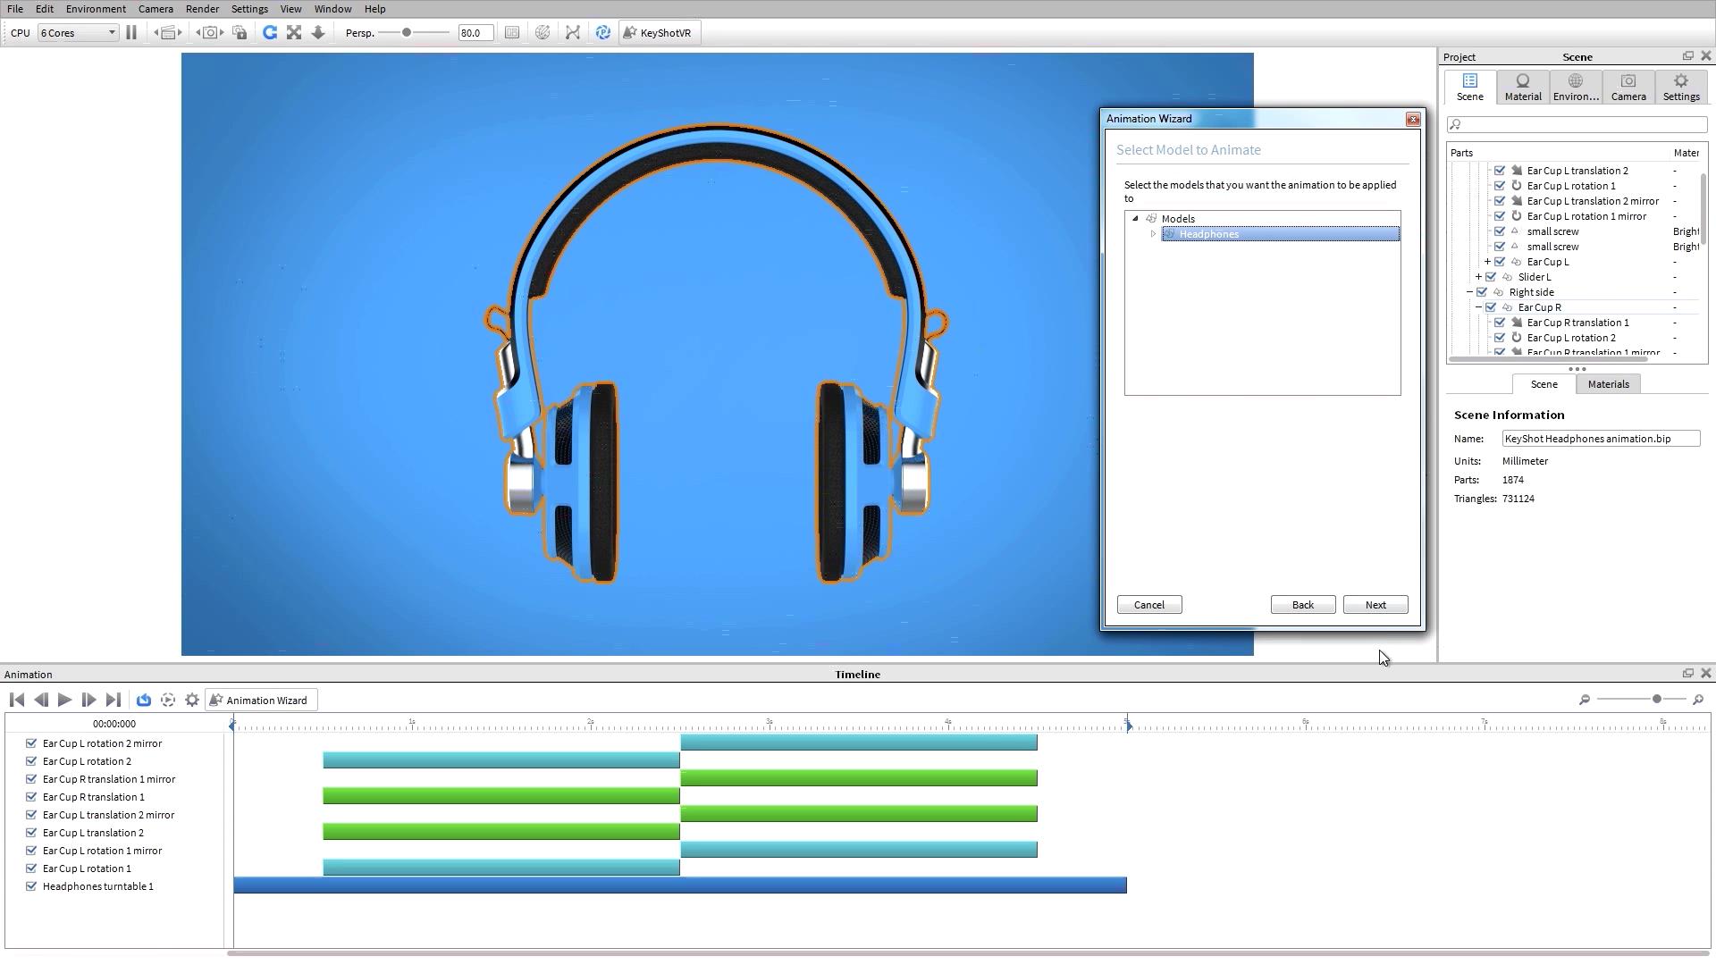
click(1385, 607)
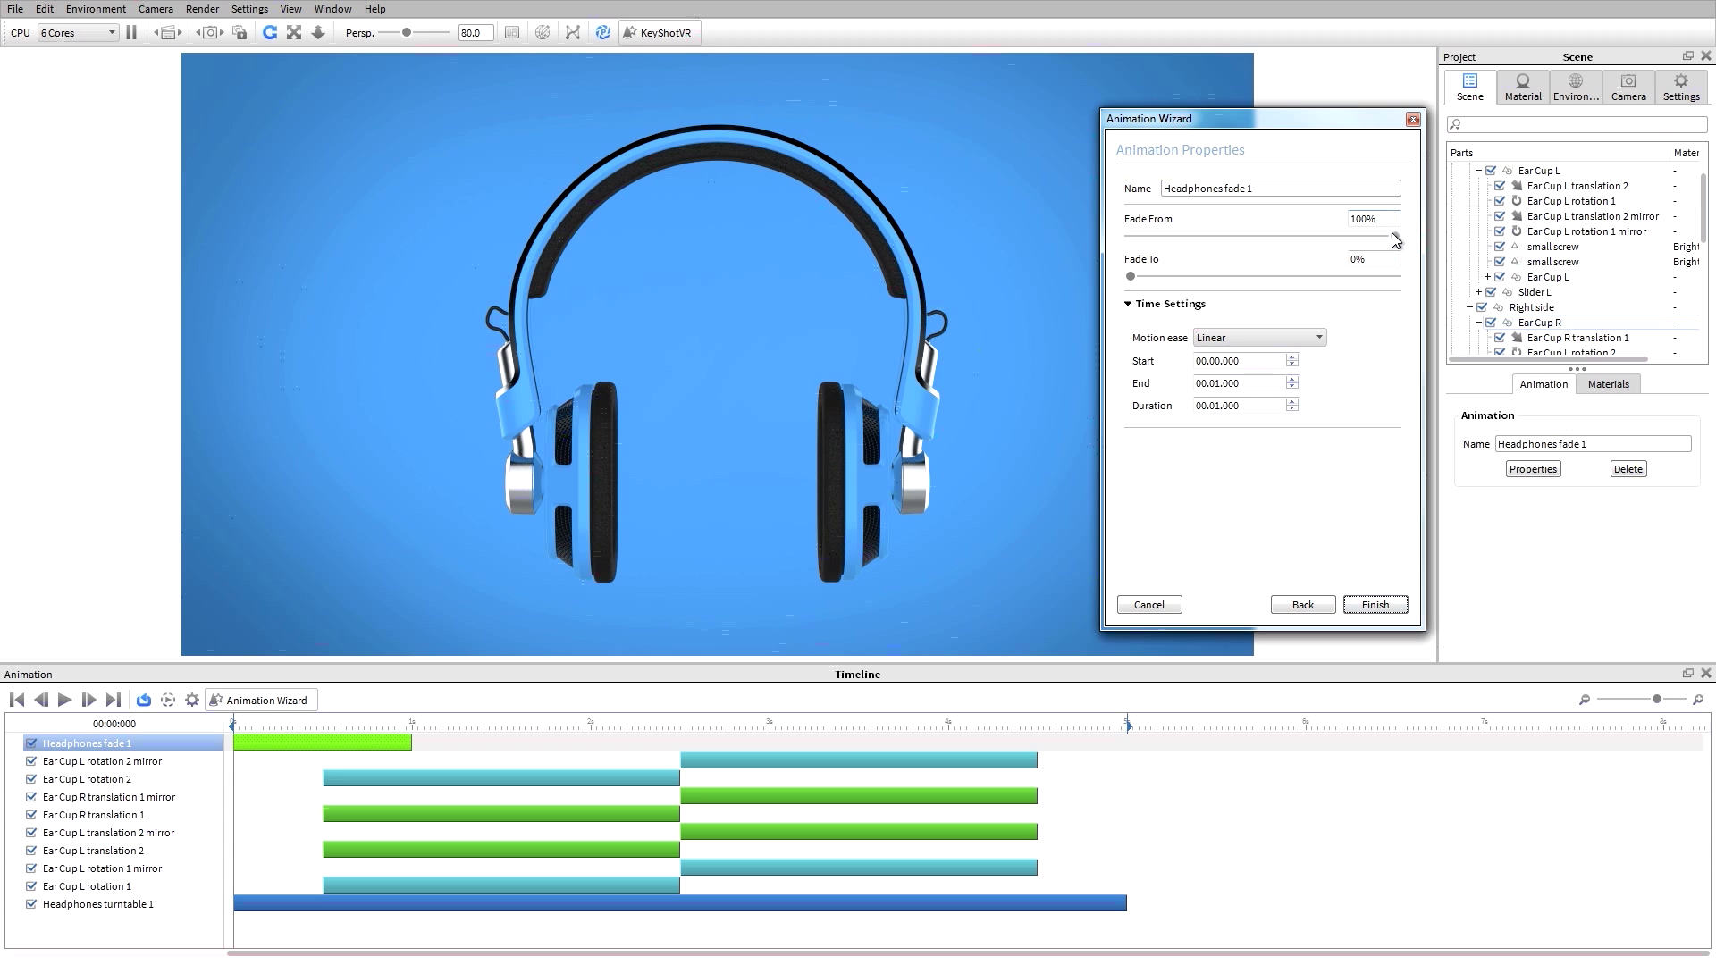
- Set the fade to go from 0% to 100% with Ease In motion, finish it, and scrub the timeline to check it
drag(1395, 236, 1045, 244)
drag(1133, 279, 1479, 288)
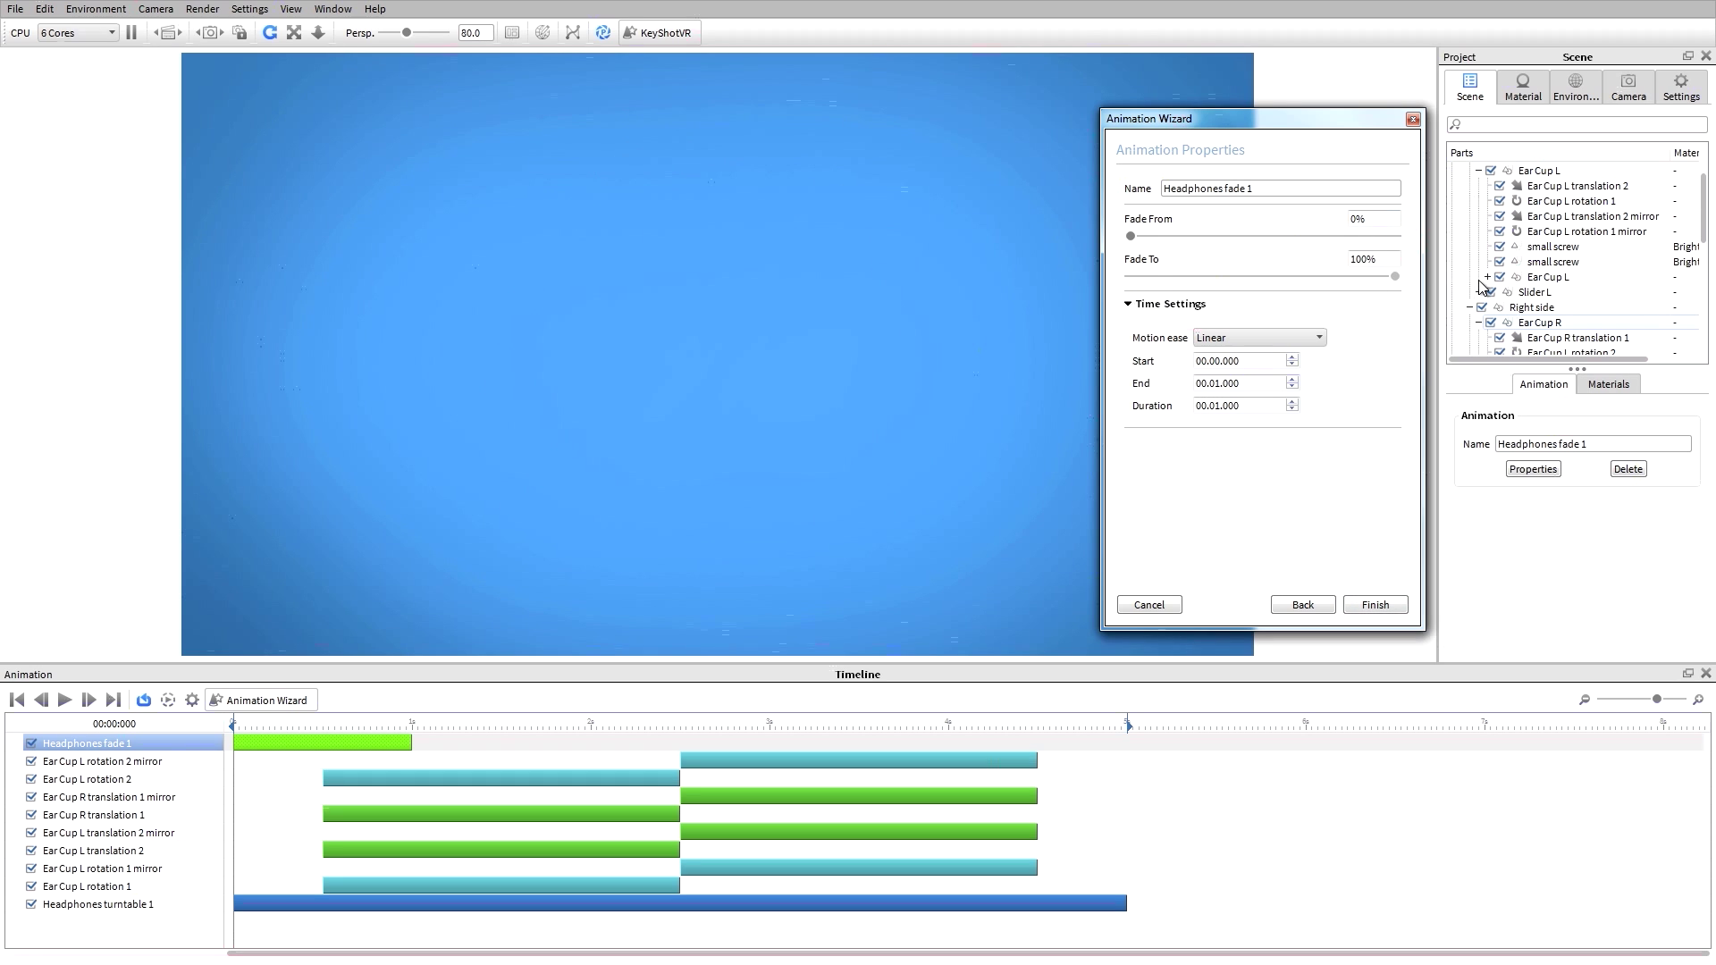
click(1257, 338)
click(1258, 379)
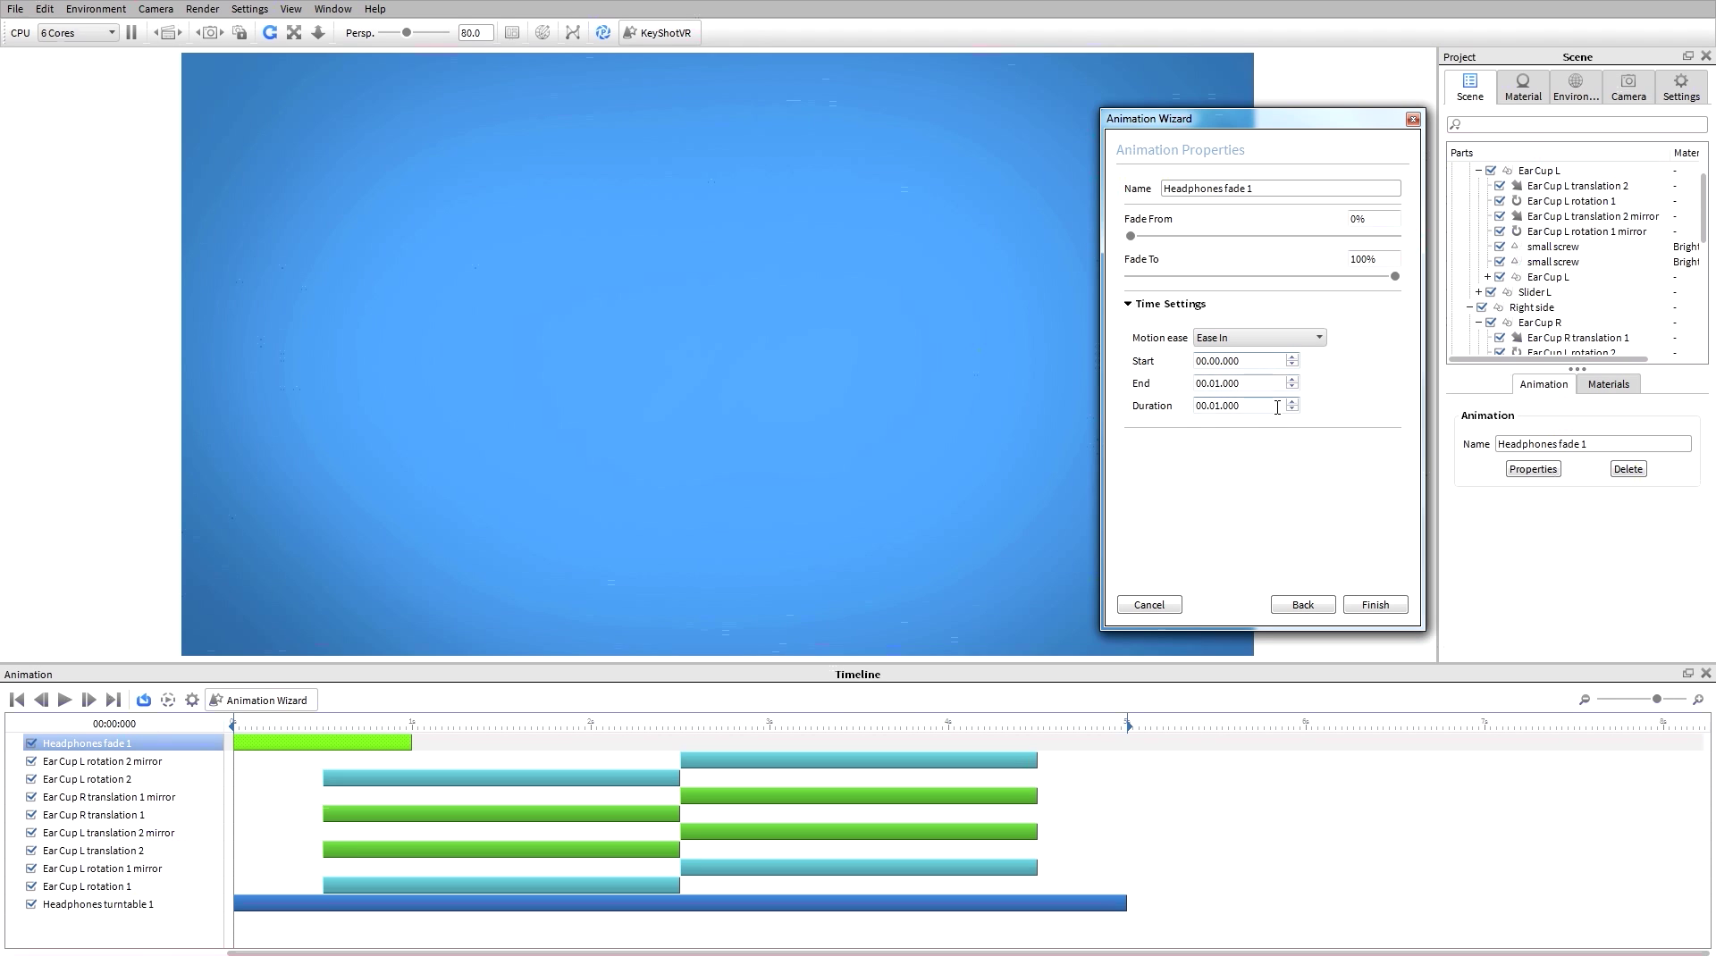
click(1374, 605)
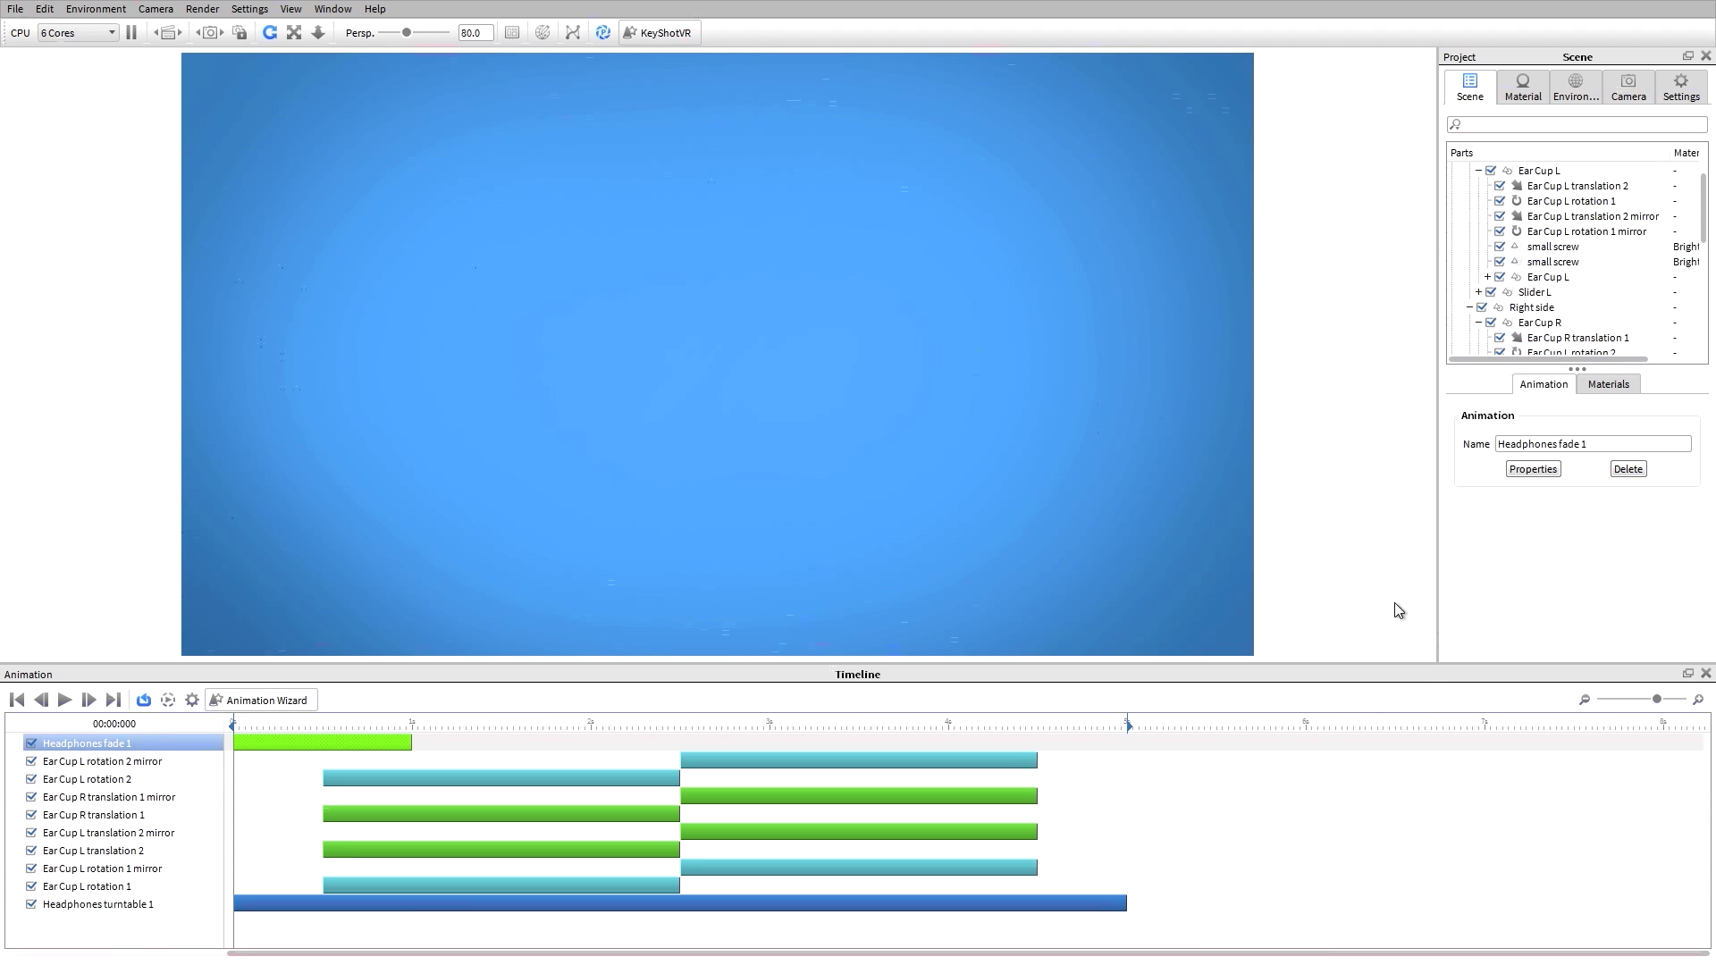
drag(254, 729, 646, 759)
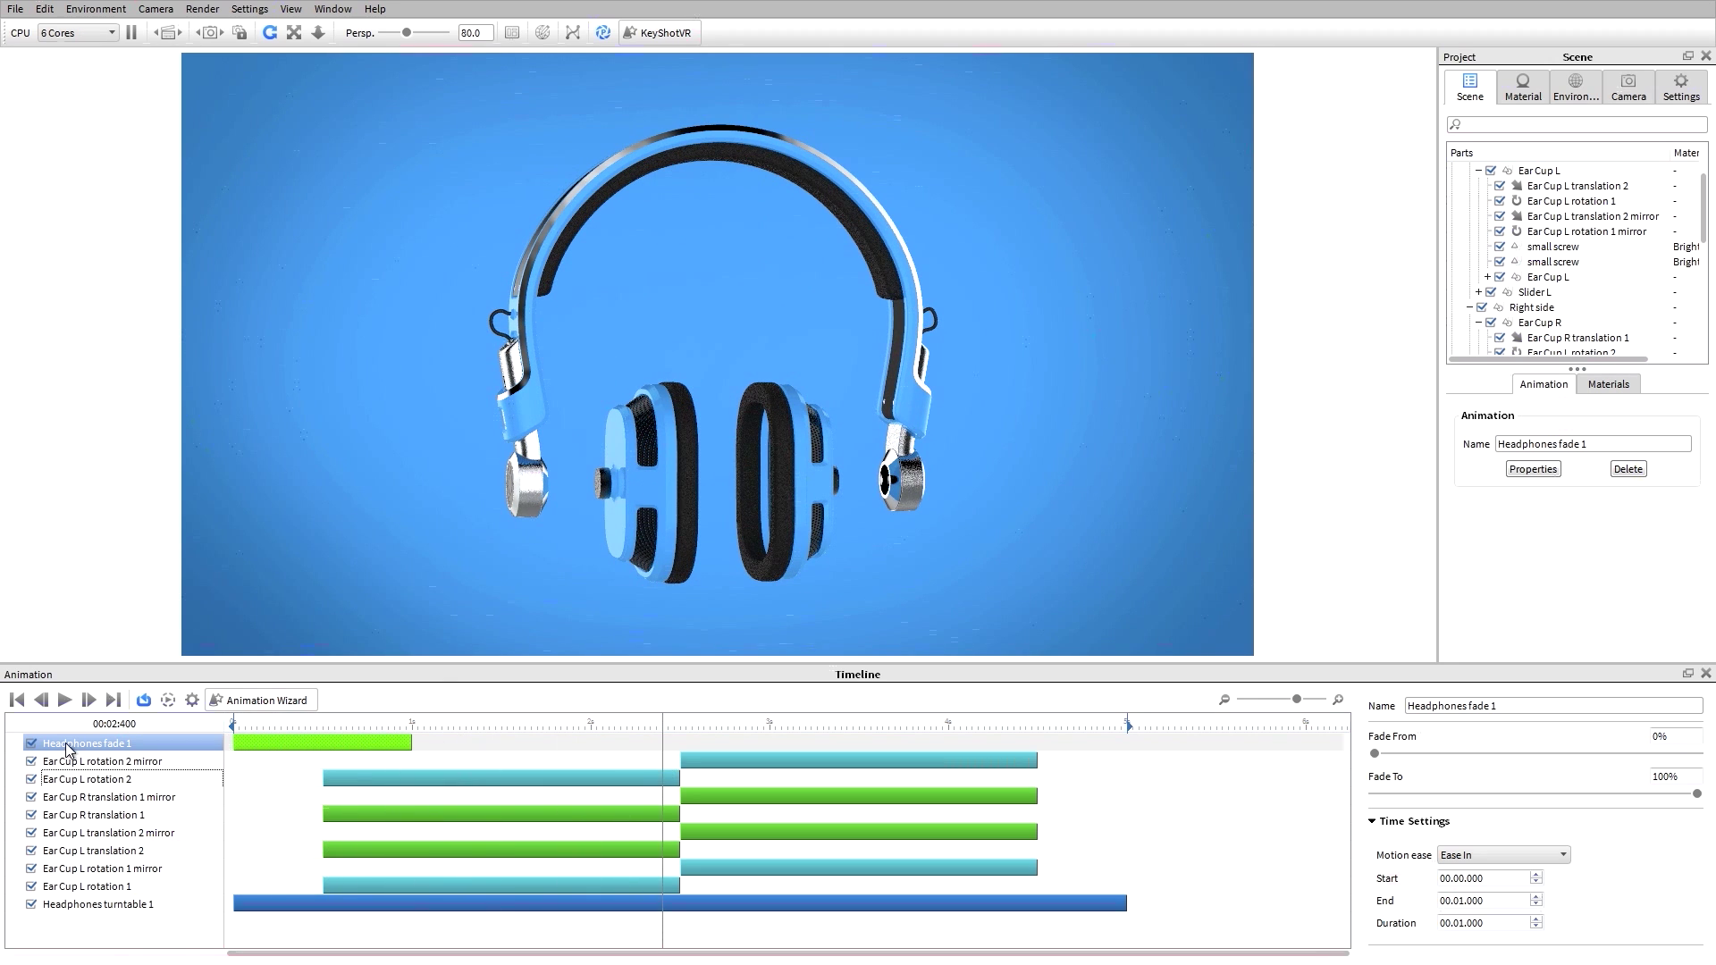
- Mirror the Headphones fade 1 animation and shift the mirrored fade to run from 4 to 5 seconds
click(103, 761)
click(104, 744)
right_click(104, 743)
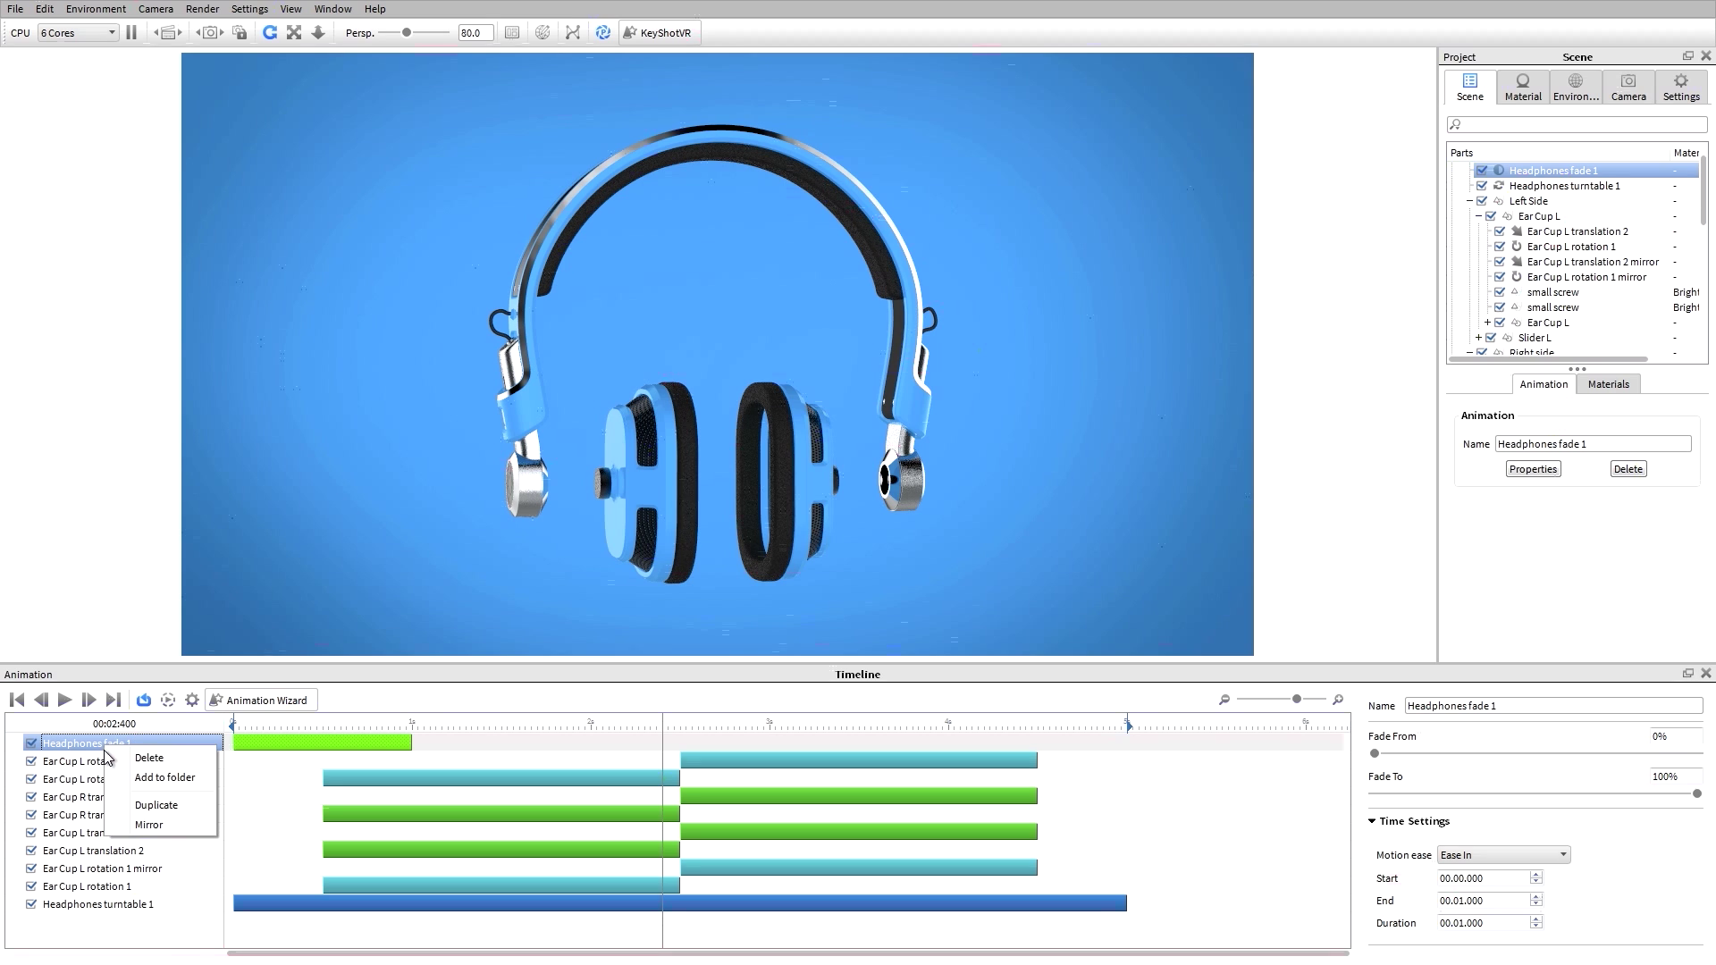
click(175, 833)
drag(536, 743, 1074, 770)
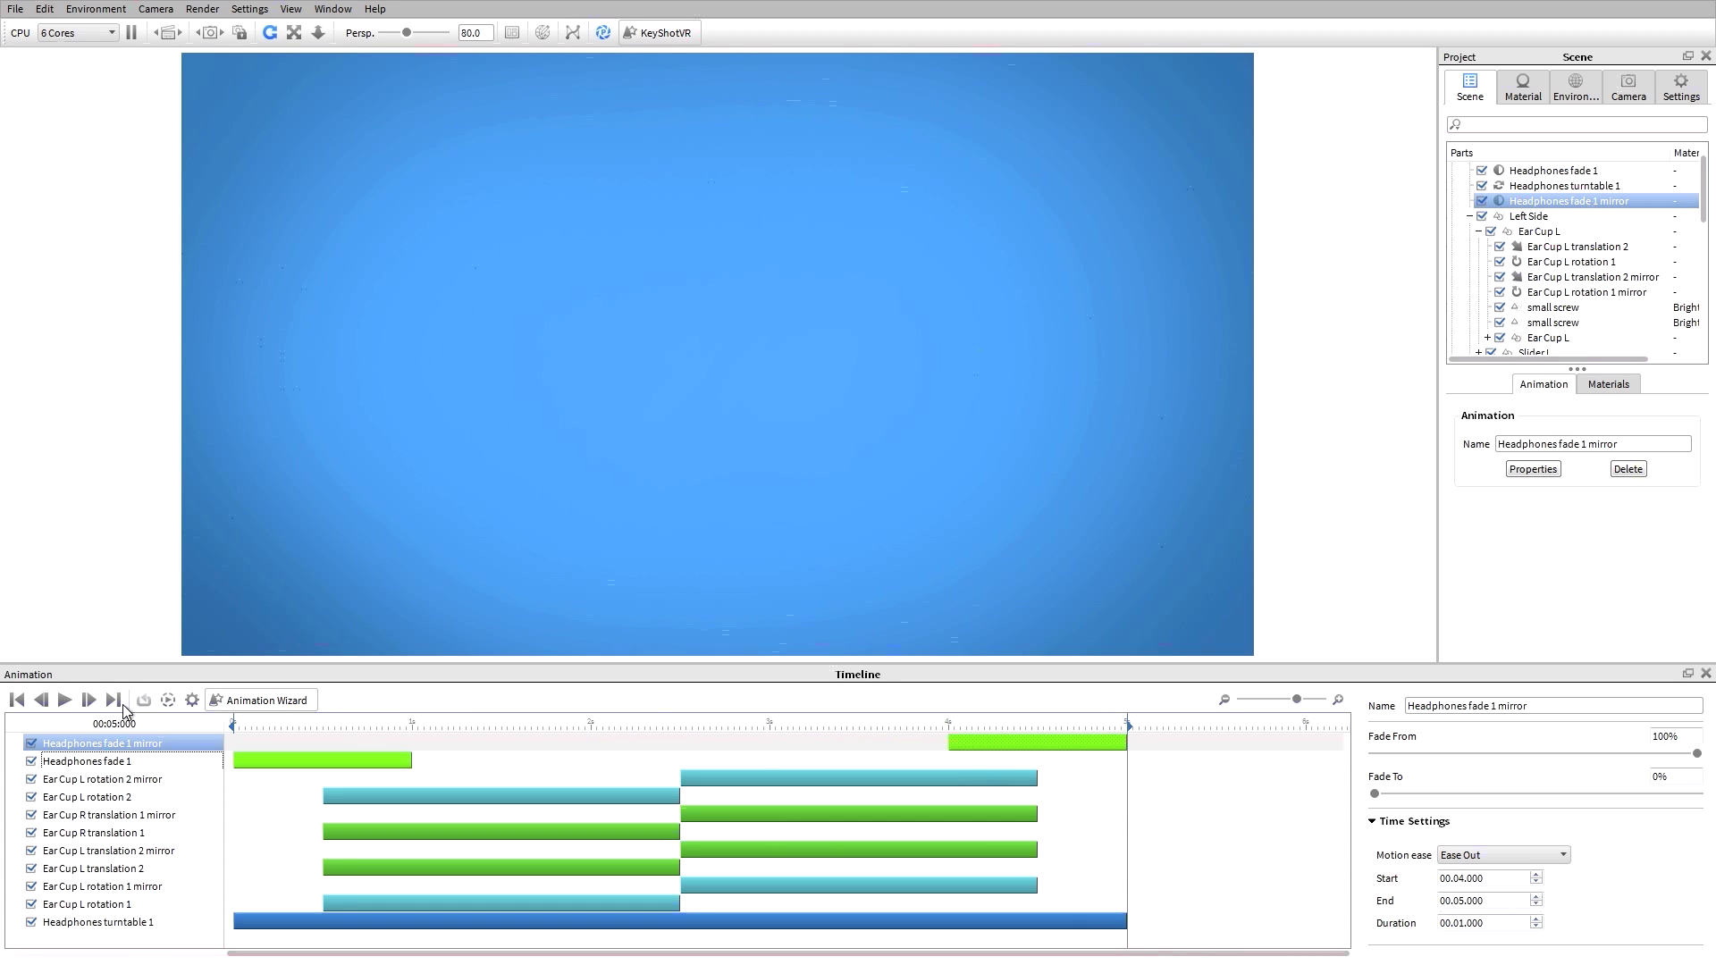
- Return the timeline to 0 seconds and play the complete animation with both fades
click(18, 702)
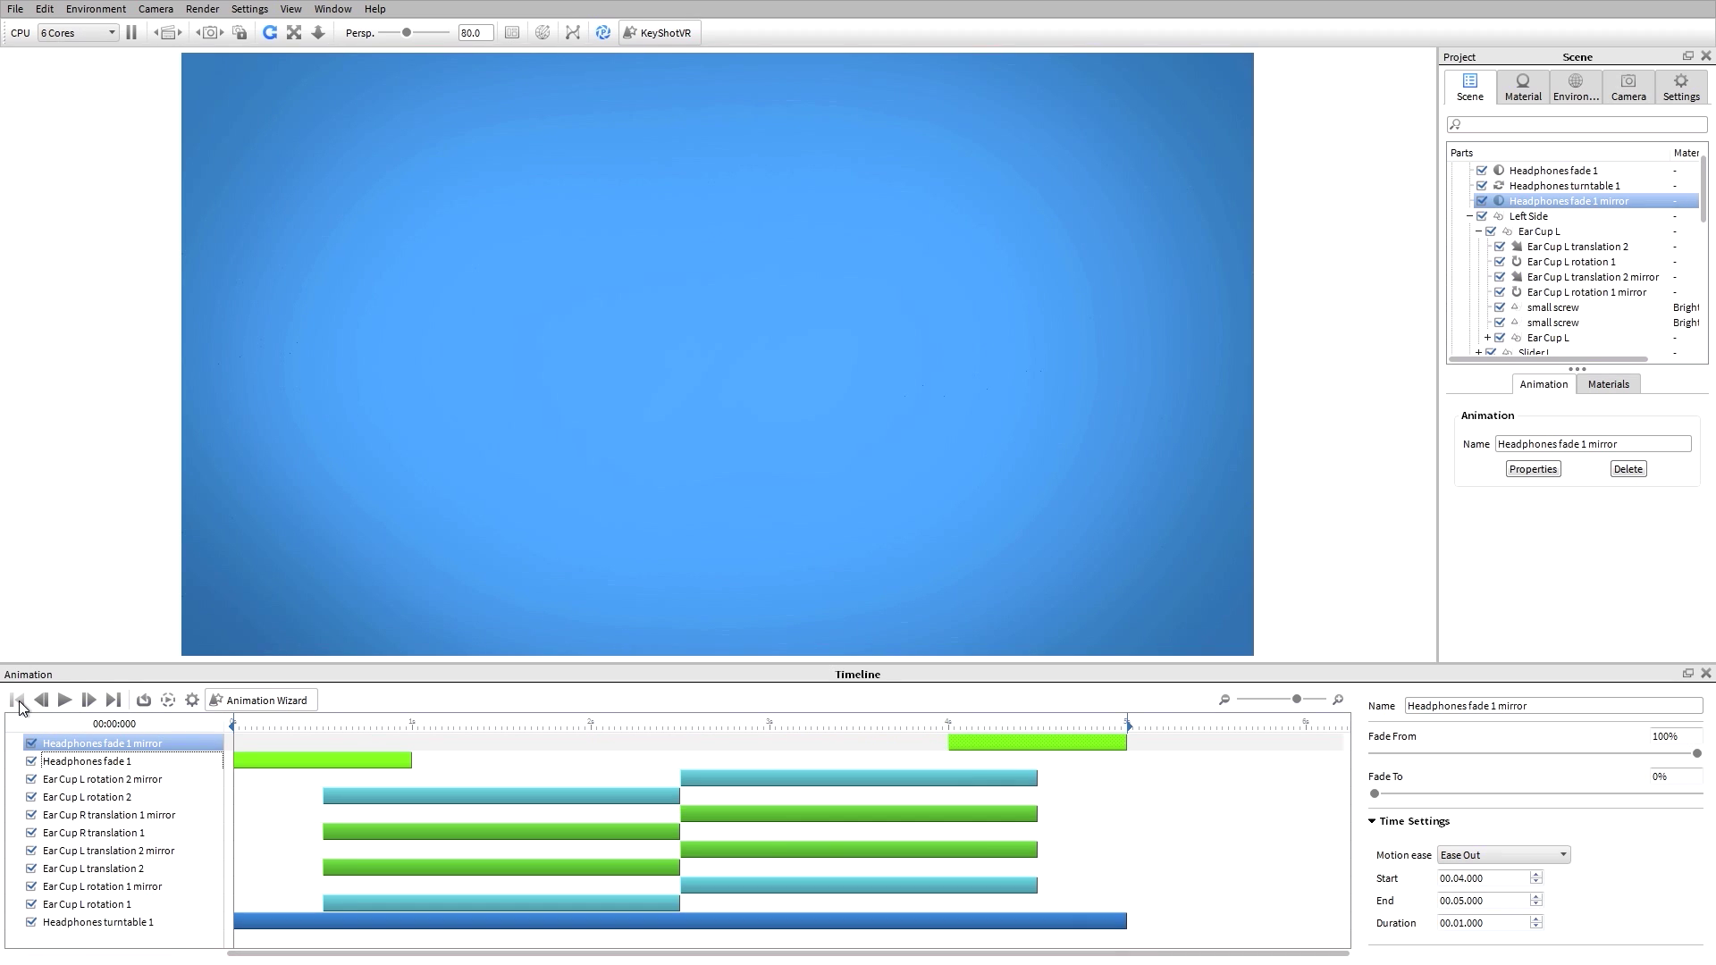
click(64, 703)
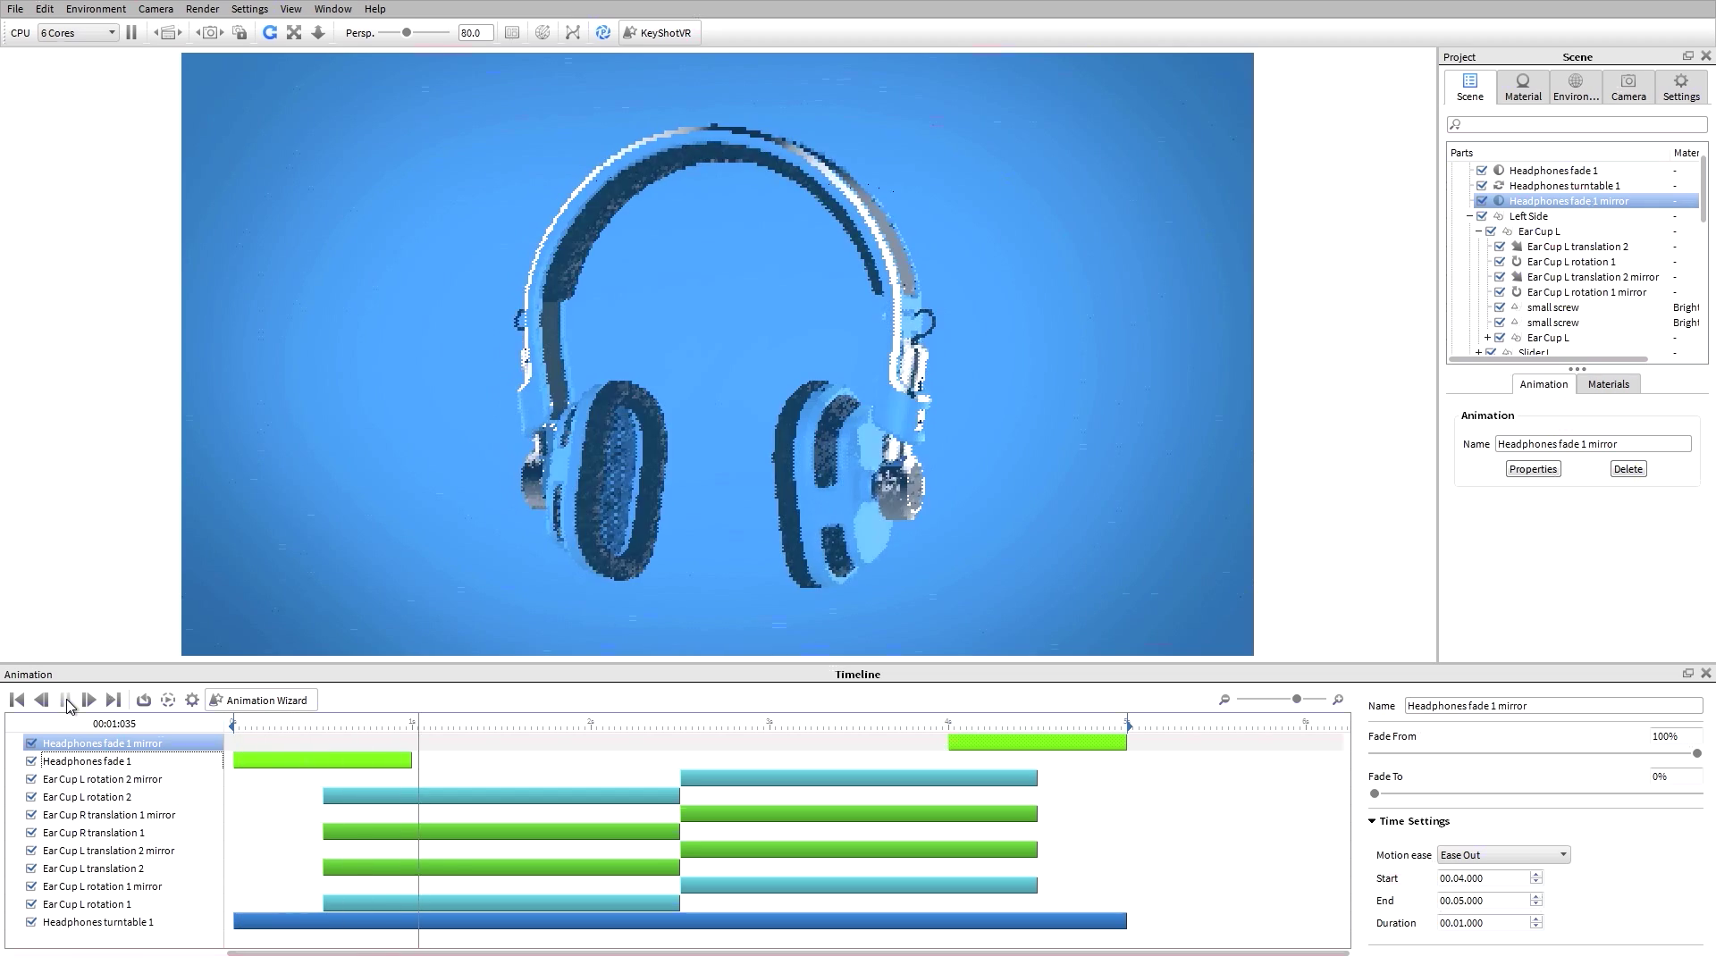